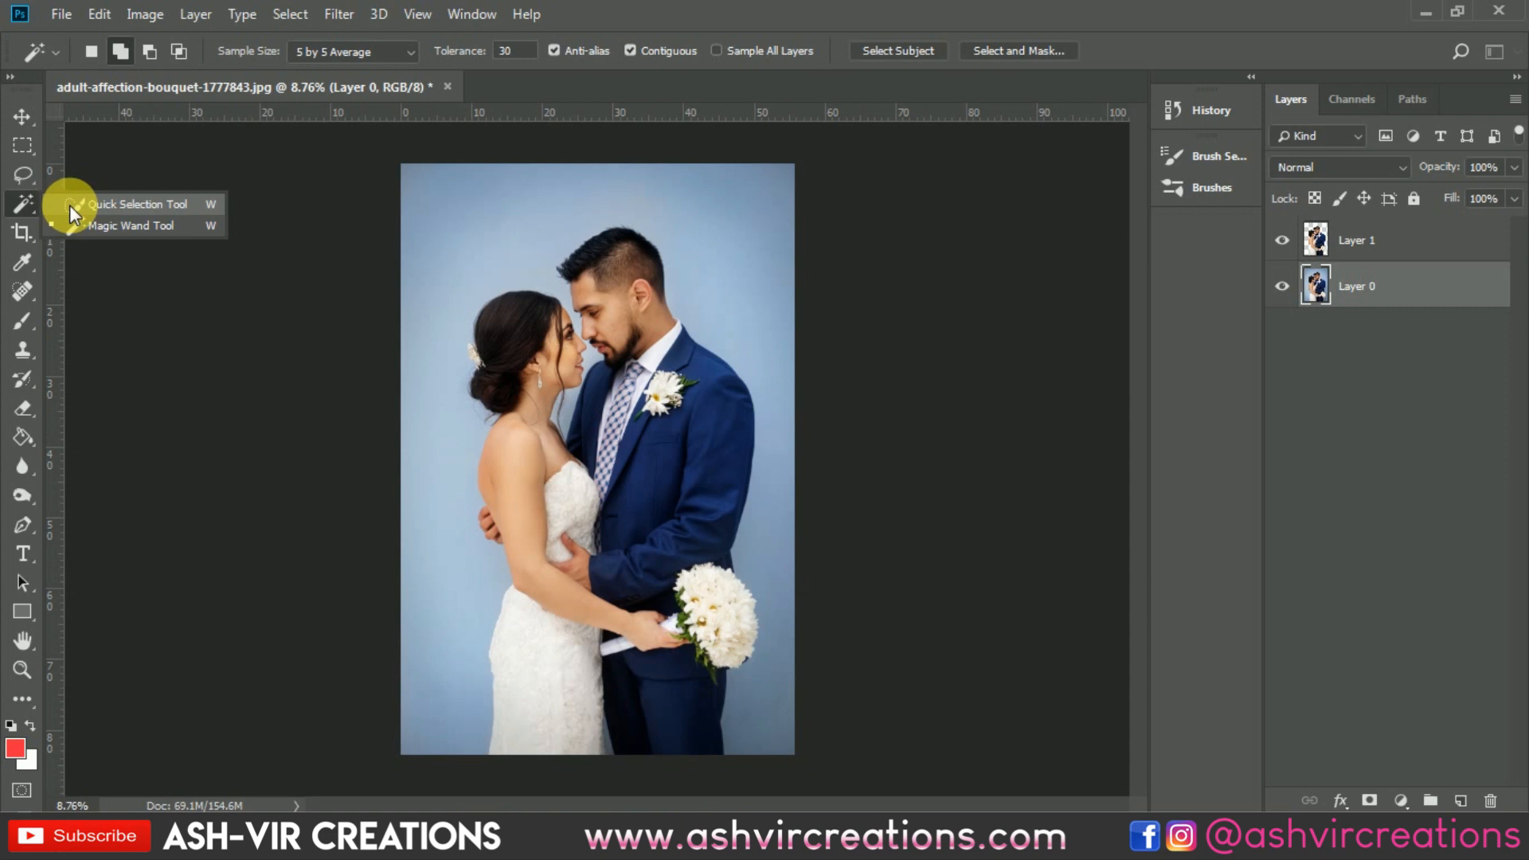
Step: Select the couple on Layer 0 with the Quick Selection tool in add mode, including the loose hair strand at the bride's neck
click(70, 206)
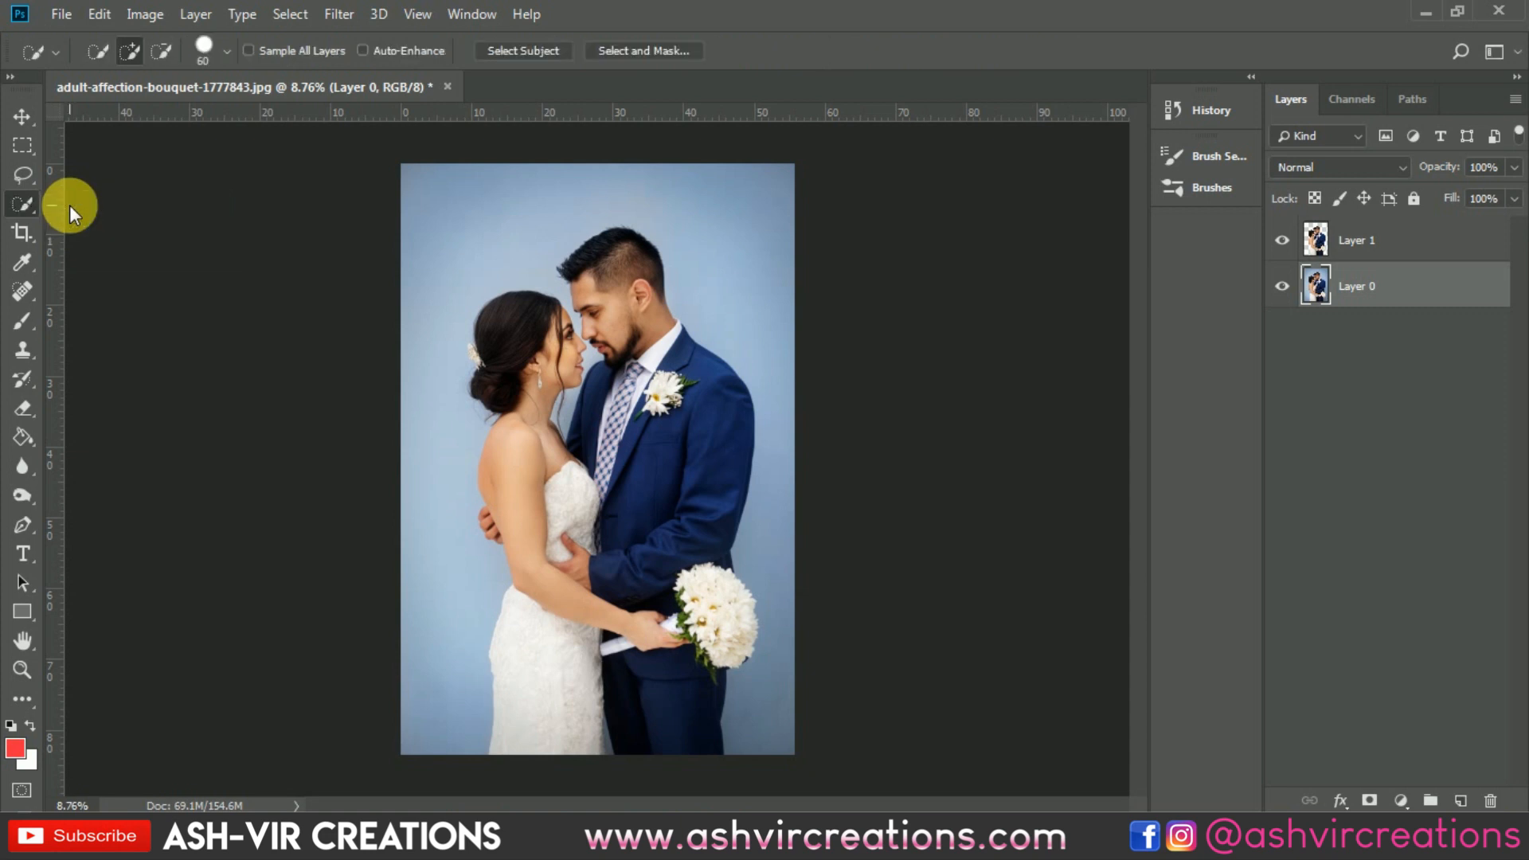
click(132, 46)
mouse_move(666, 454)
mouse_down()
mouse_move(663, 411)
mouse_move(639, 465)
mouse_move(549, 464)
mouse_move(526, 386)
mouse_move(563, 588)
mouse_move(548, 681)
mouse_move(566, 734)
mouse_move(660, 683)
mouse_move(711, 619)
mouse_move(698, 464)
mouse_move(605, 271)
mouse_move(613, 312)
mouse_move(570, 336)
mouse_up()
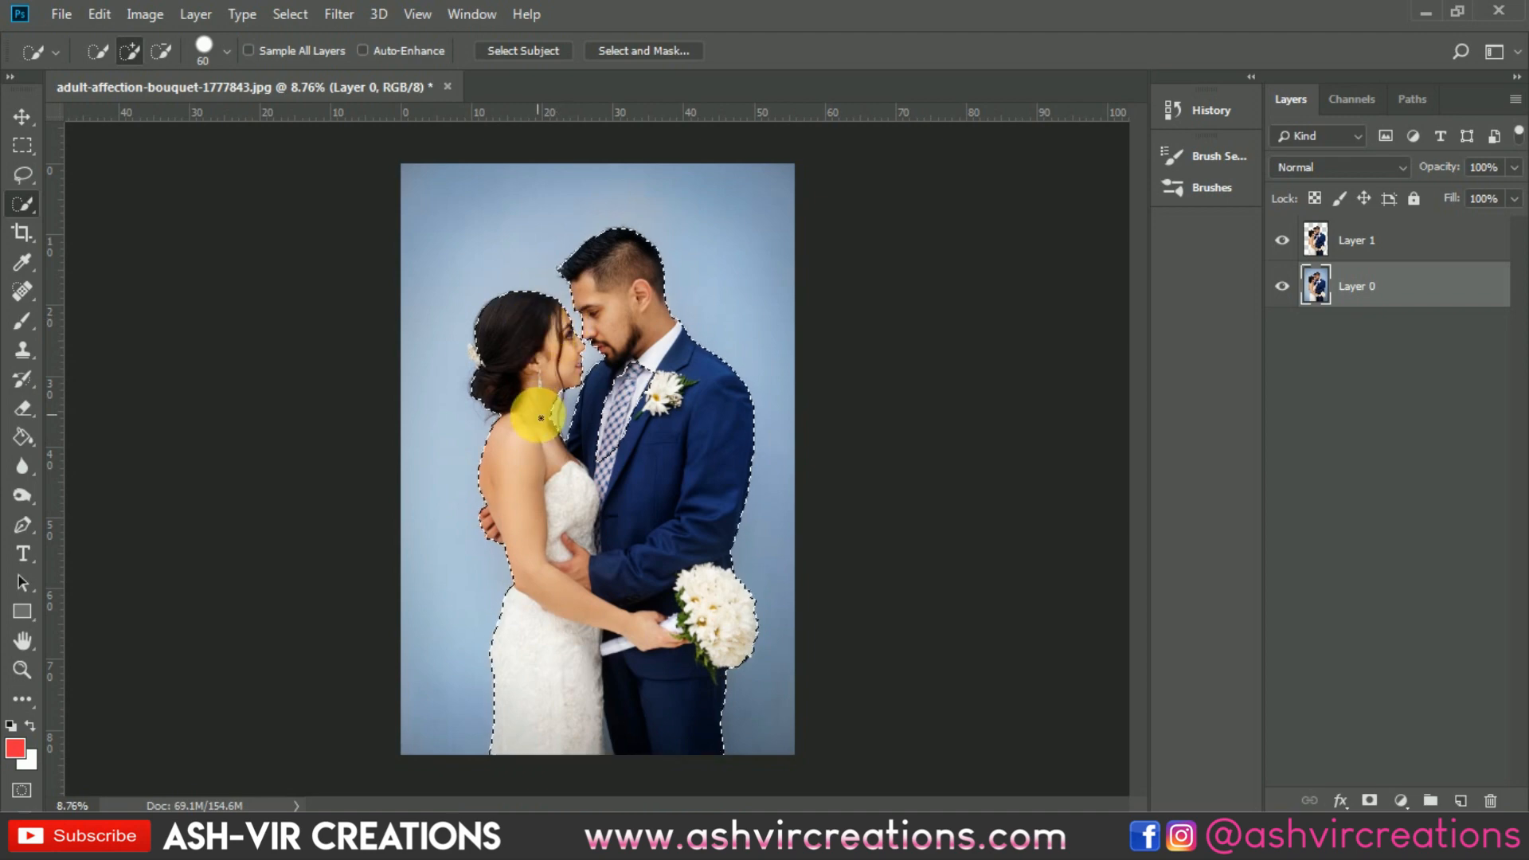
scroll(532, 419, up, 5)
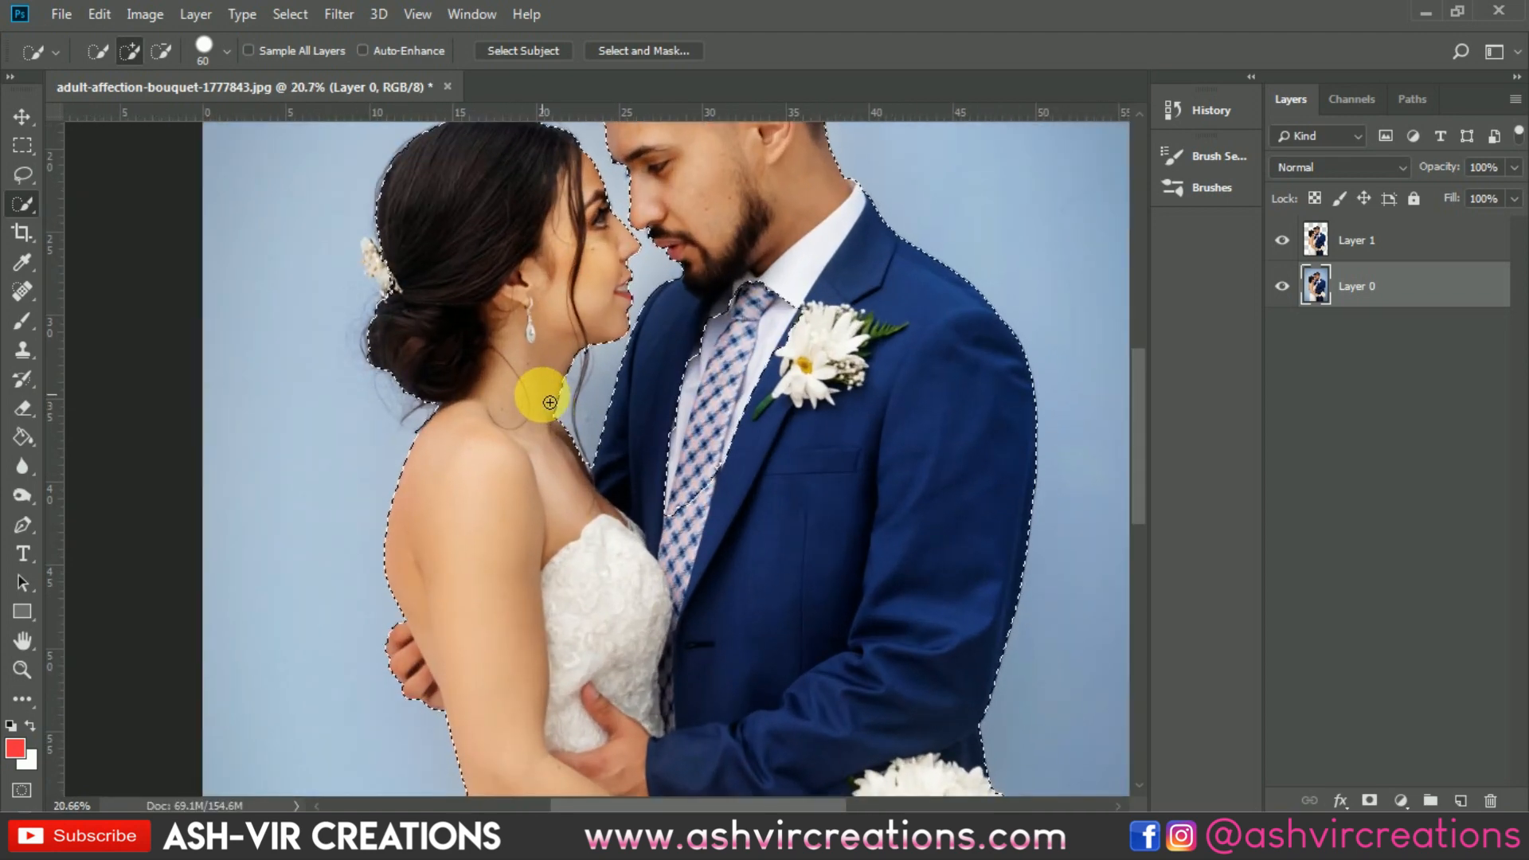
scroll(558, 403, up, 3)
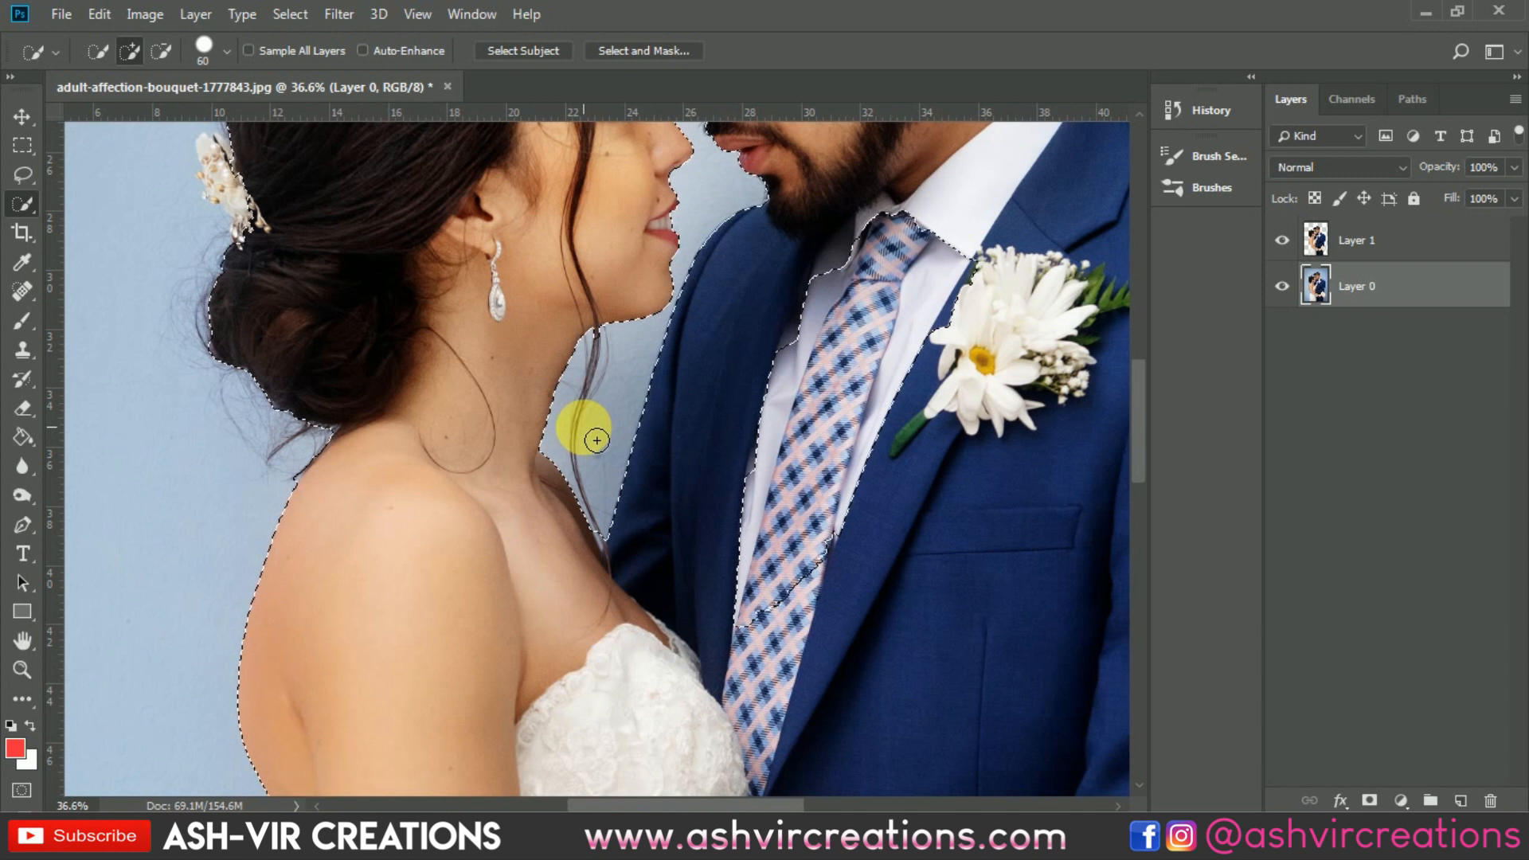
drag(596, 439, 597, 384)
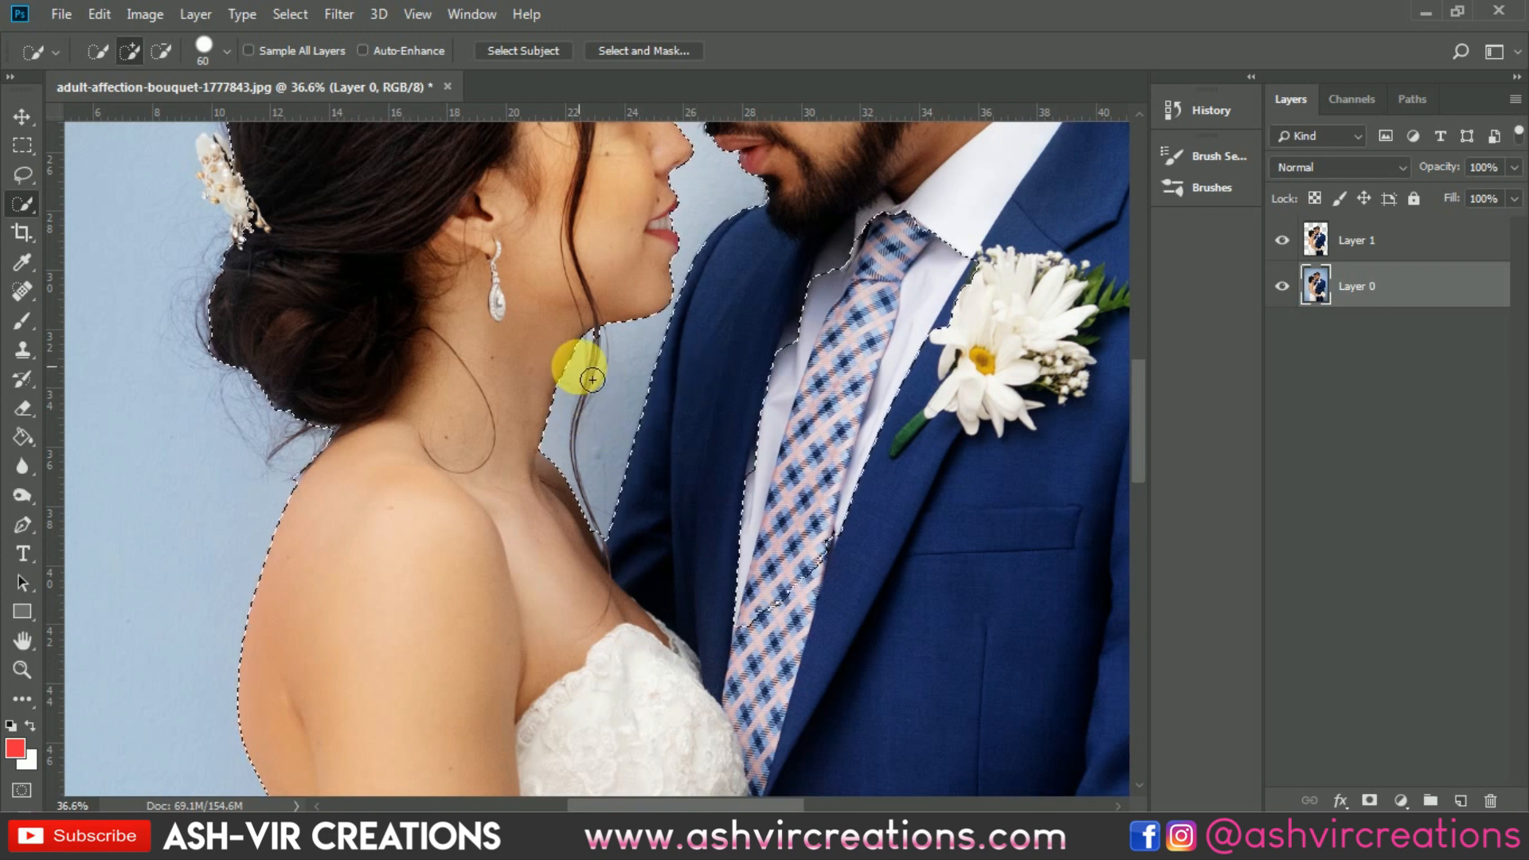
Step: Refine the selection in Select and Mask by brushing along both people's hair edges, with the preview opacity at 94%
right_click(580, 369)
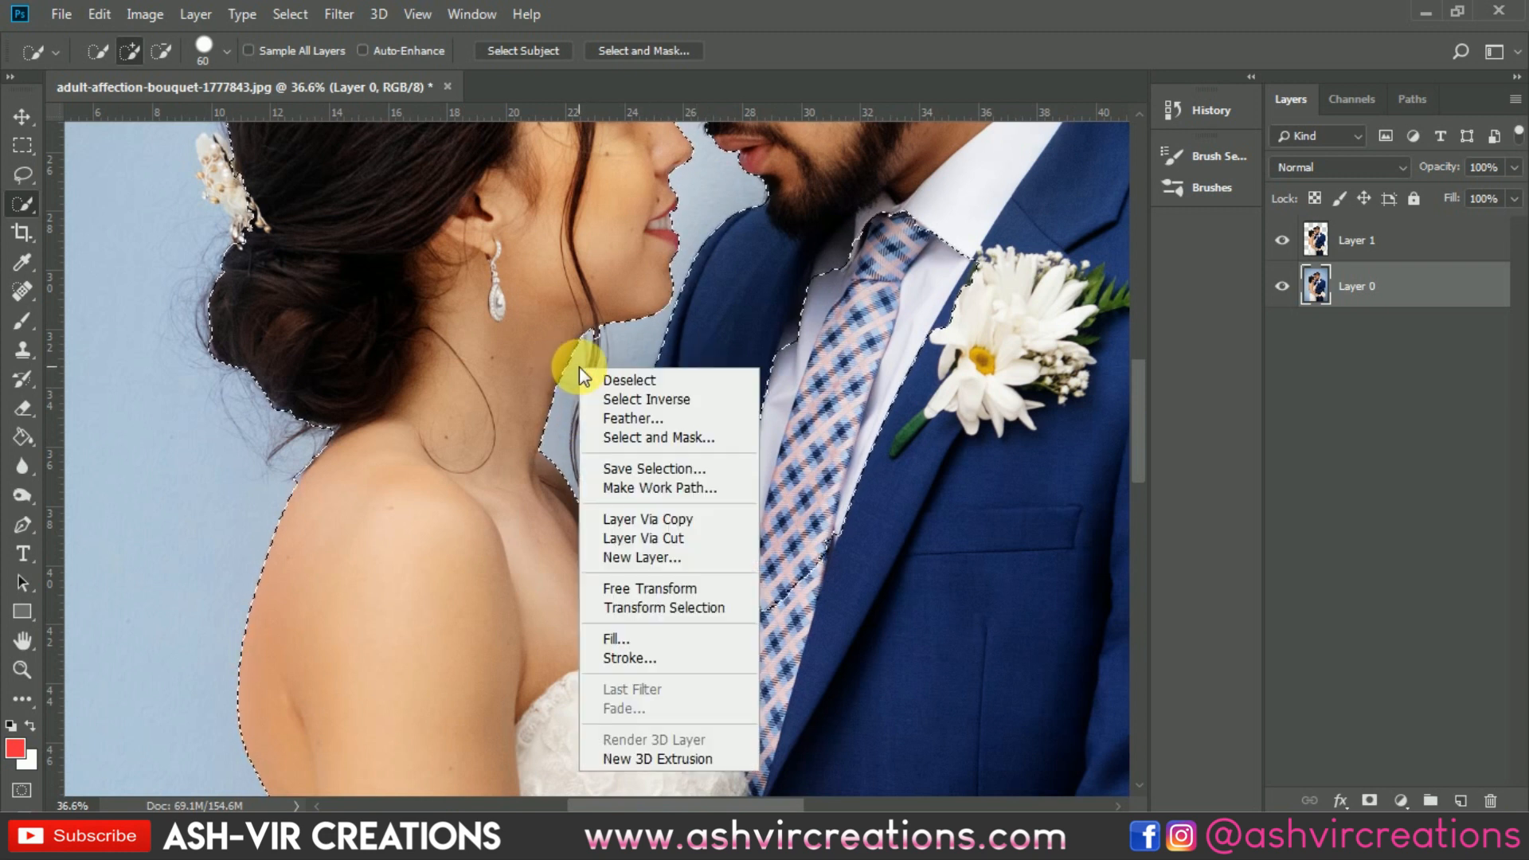
click(693, 438)
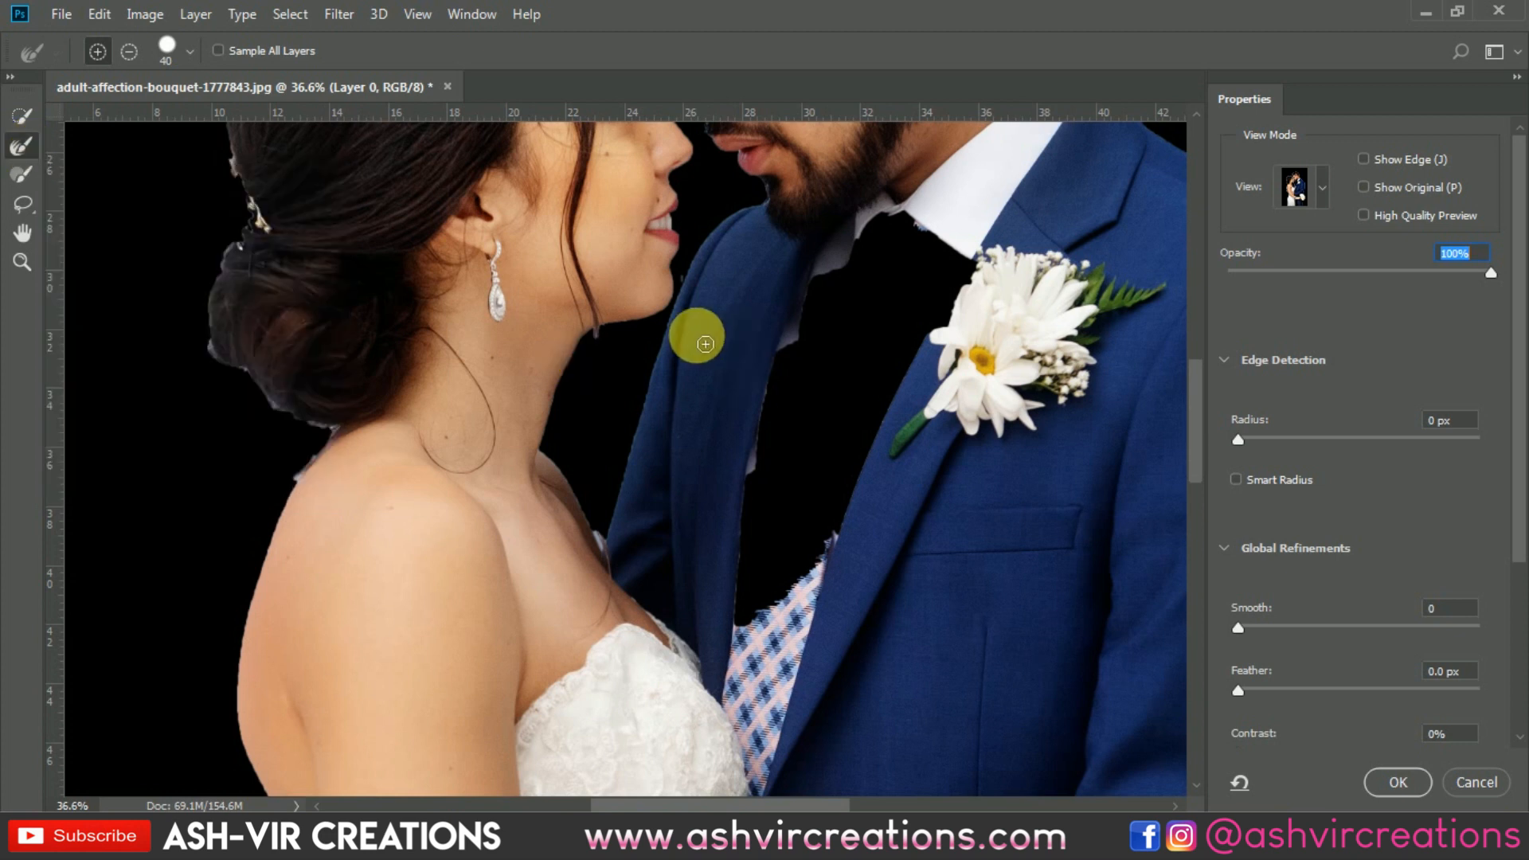
drag(604, 350, 600, 498)
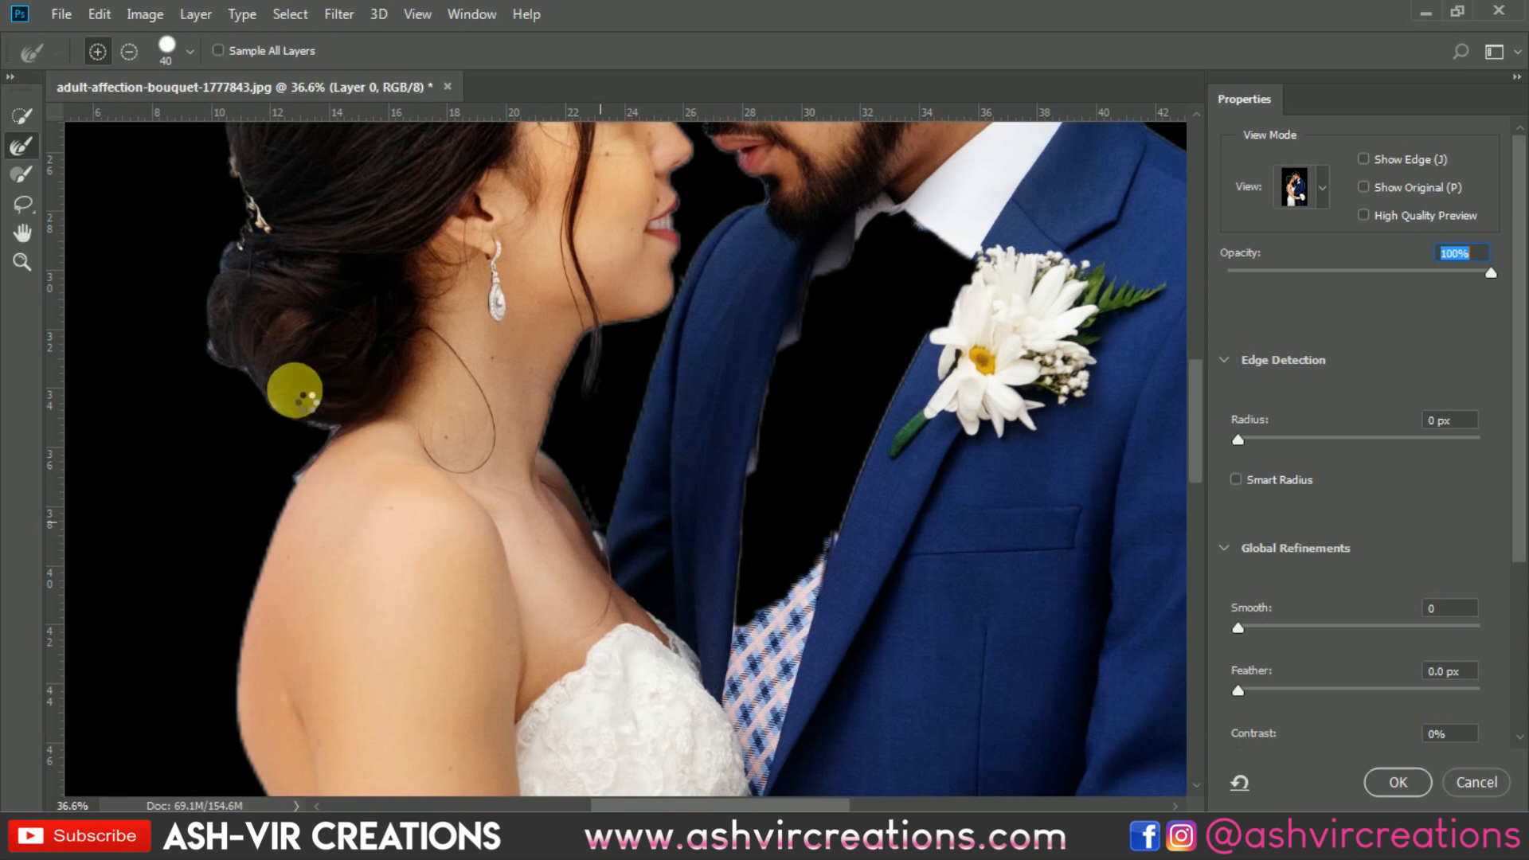
mouse_move(594, 397)
mouse_down()
mouse_move(579, 434)
mouse_move(599, 506)
mouse_move(589, 473)
mouse_move(316, 445)
mouse_move(277, 424)
mouse_move(213, 366)
mouse_move(207, 303)
mouse_move(253, 232)
mouse_move(236, 170)
mouse_move(366, 239)
mouse_move(409, 232)
mouse_move(451, 306)
mouse_move(461, 652)
mouse_up()
mouse_move(351, 462)
mouse_down()
mouse_move(333, 560)
mouse_move(340, 660)
mouse_move(408, 376)
mouse_move(401, 448)
mouse_move(459, 411)
mouse_move(561, 401)
mouse_move(677, 434)
mouse_move(721, 372)
mouse_move(693, 303)
mouse_move(858, 171)
mouse_move(957, 145)
mouse_move(1031, 157)
mouse_move(1118, 245)
mouse_move(1159, 390)
mouse_up()
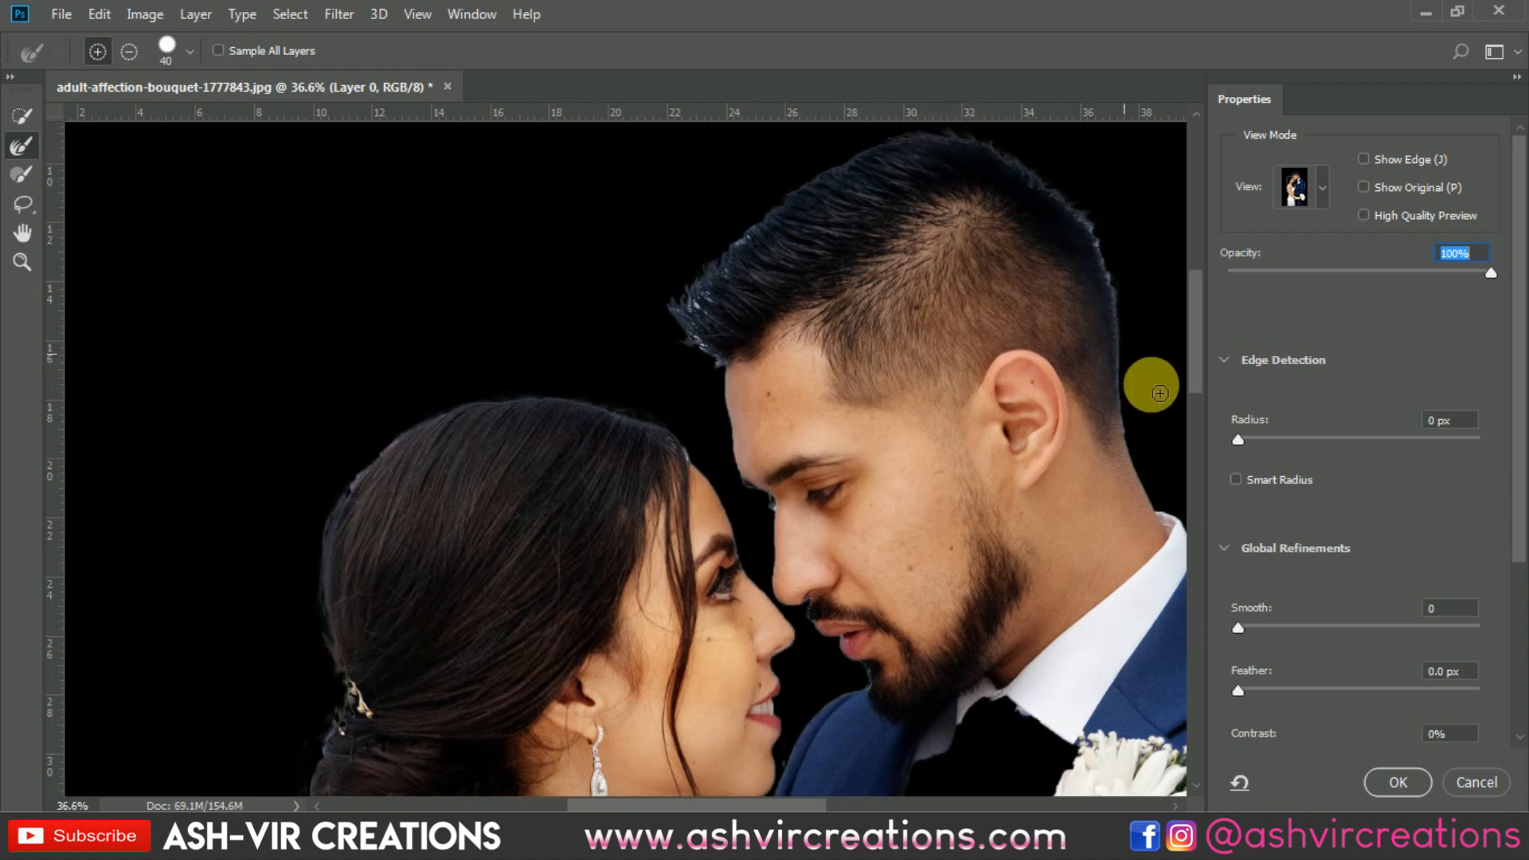
scroll(1096, 372, down, 6)
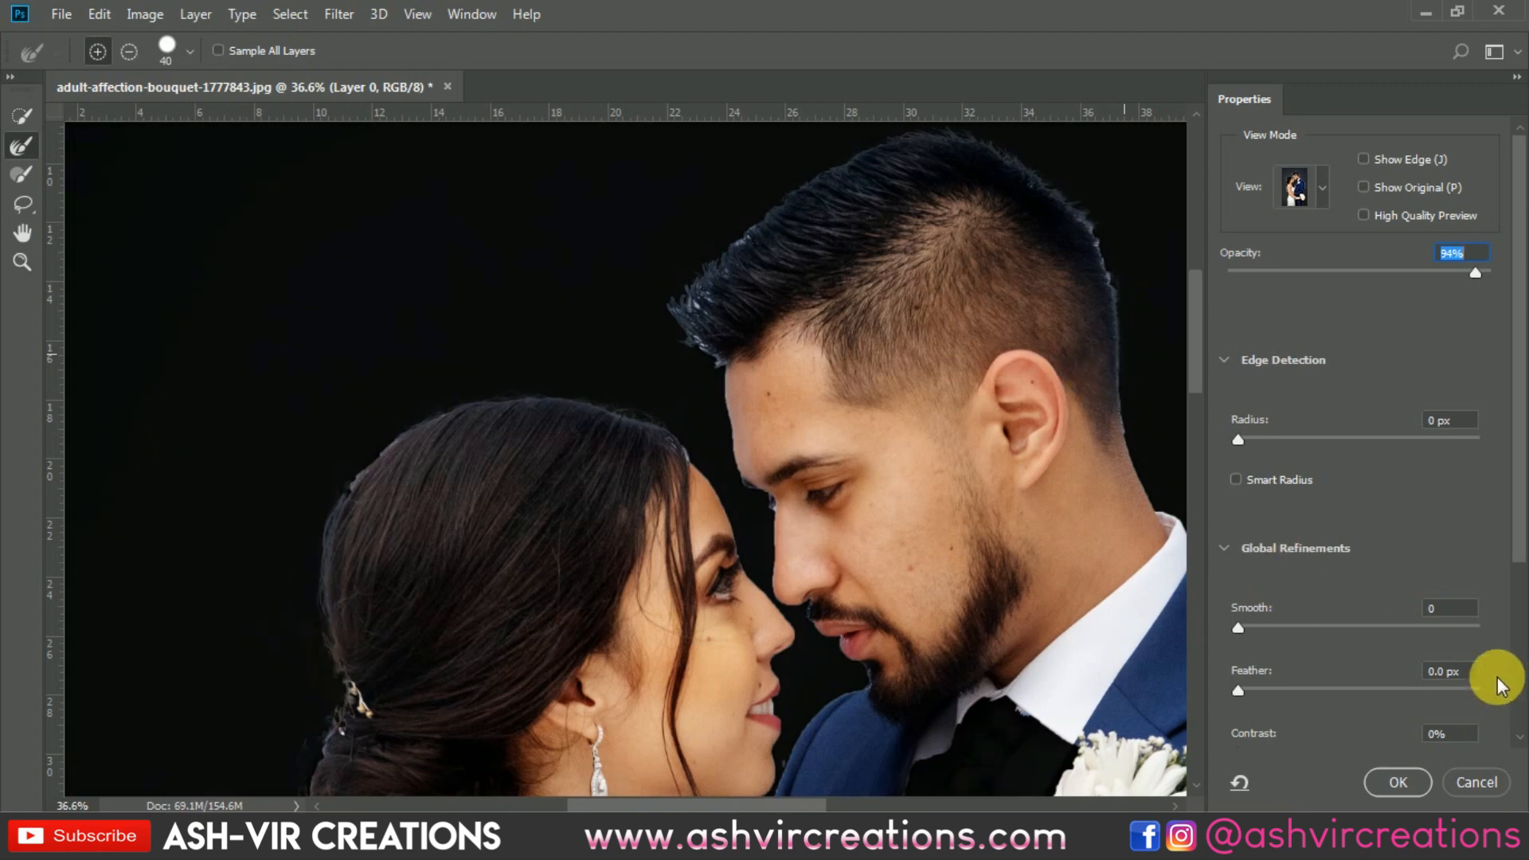
click(1399, 782)
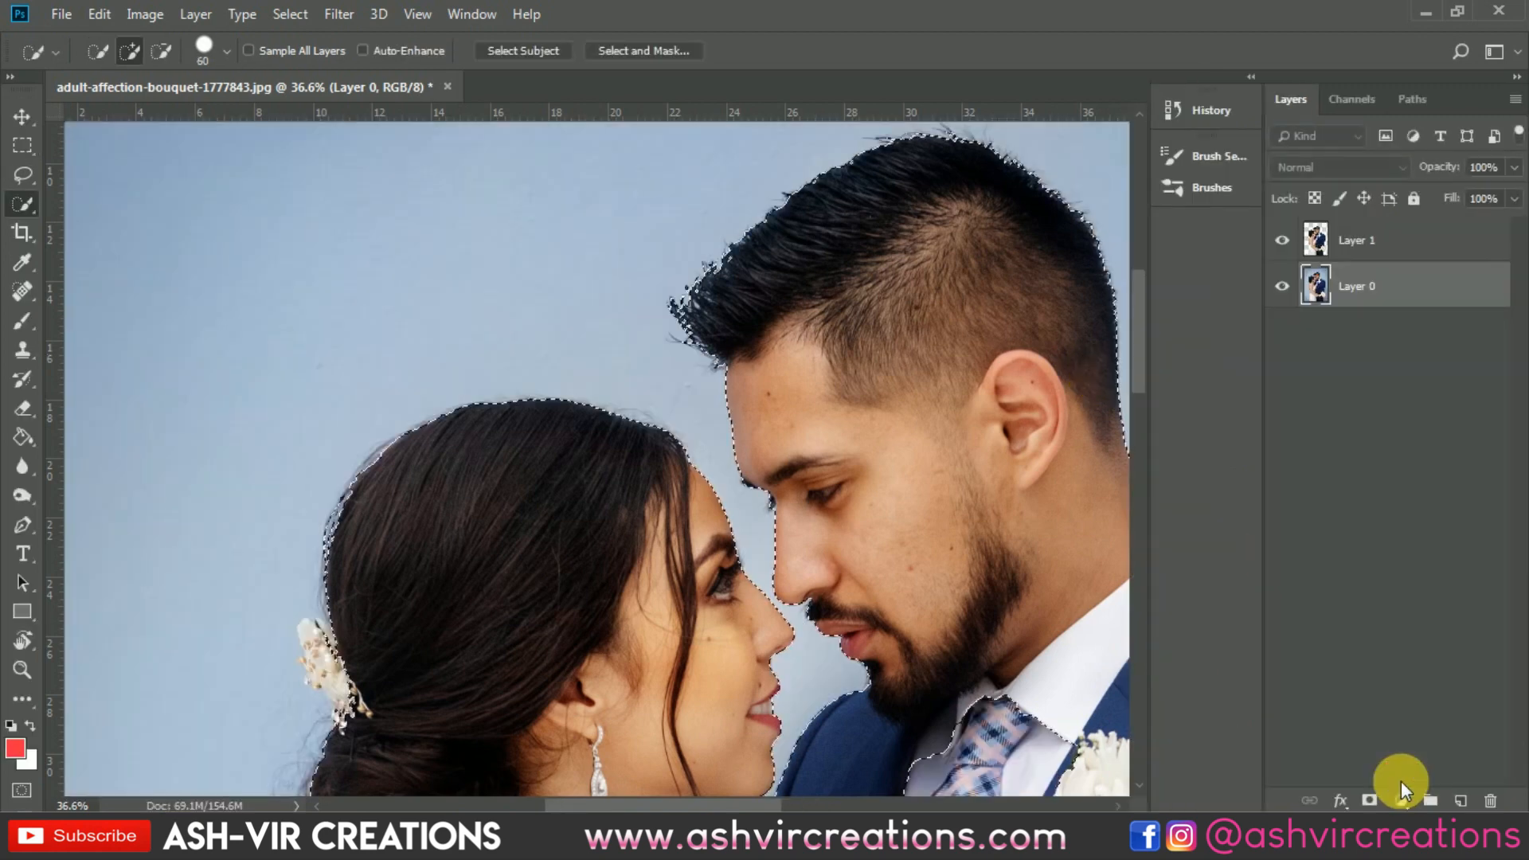
Step: Copy the selected couple from Layer 0 to a new layer, and delete that copied layer
scroll(741, 538, down, 3)
right_click(744, 540)
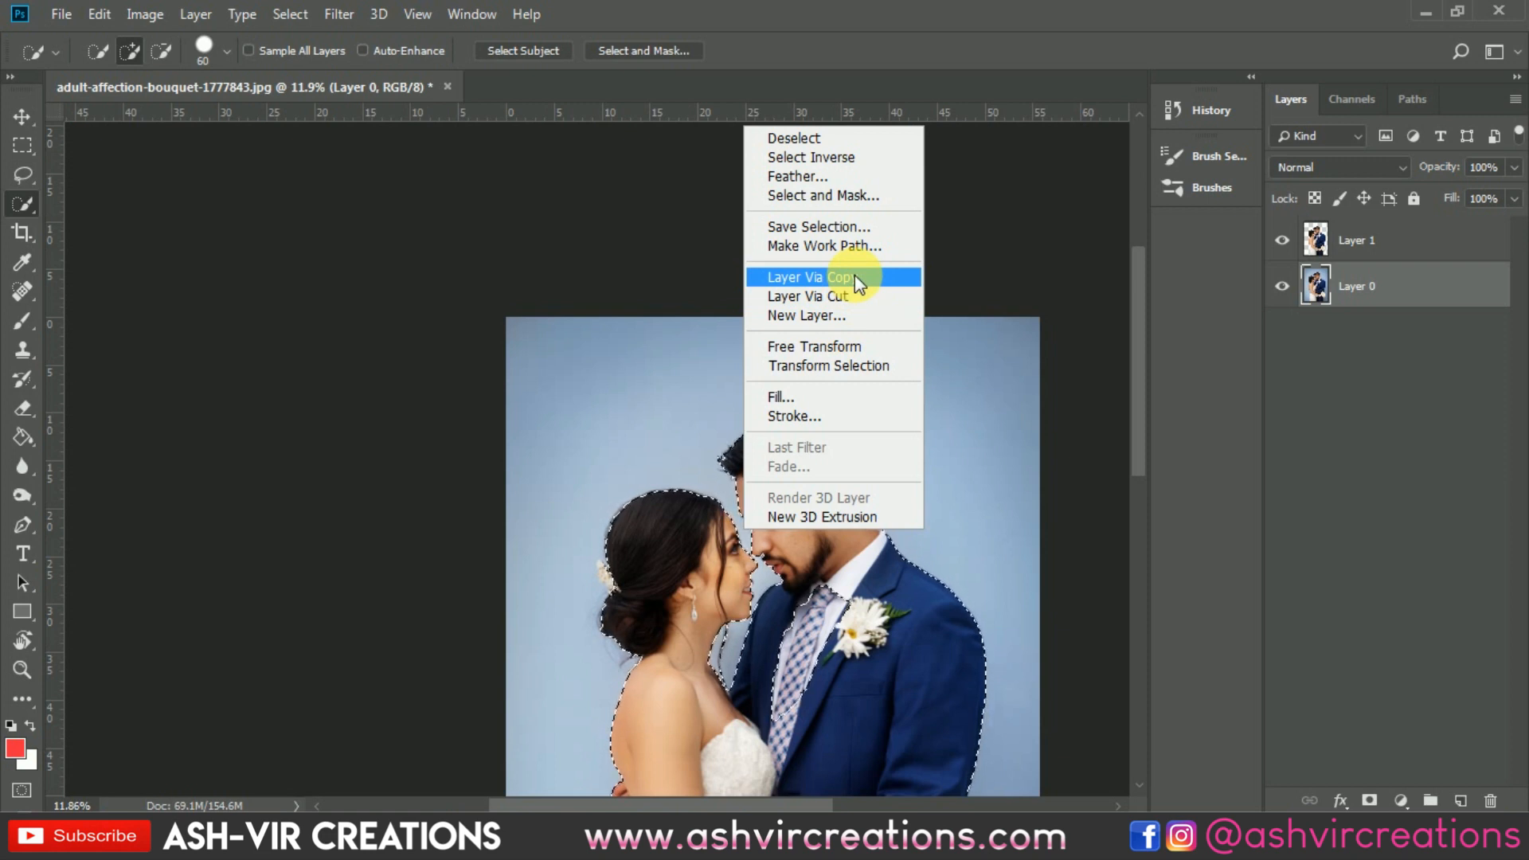
click(854, 277)
key(v)
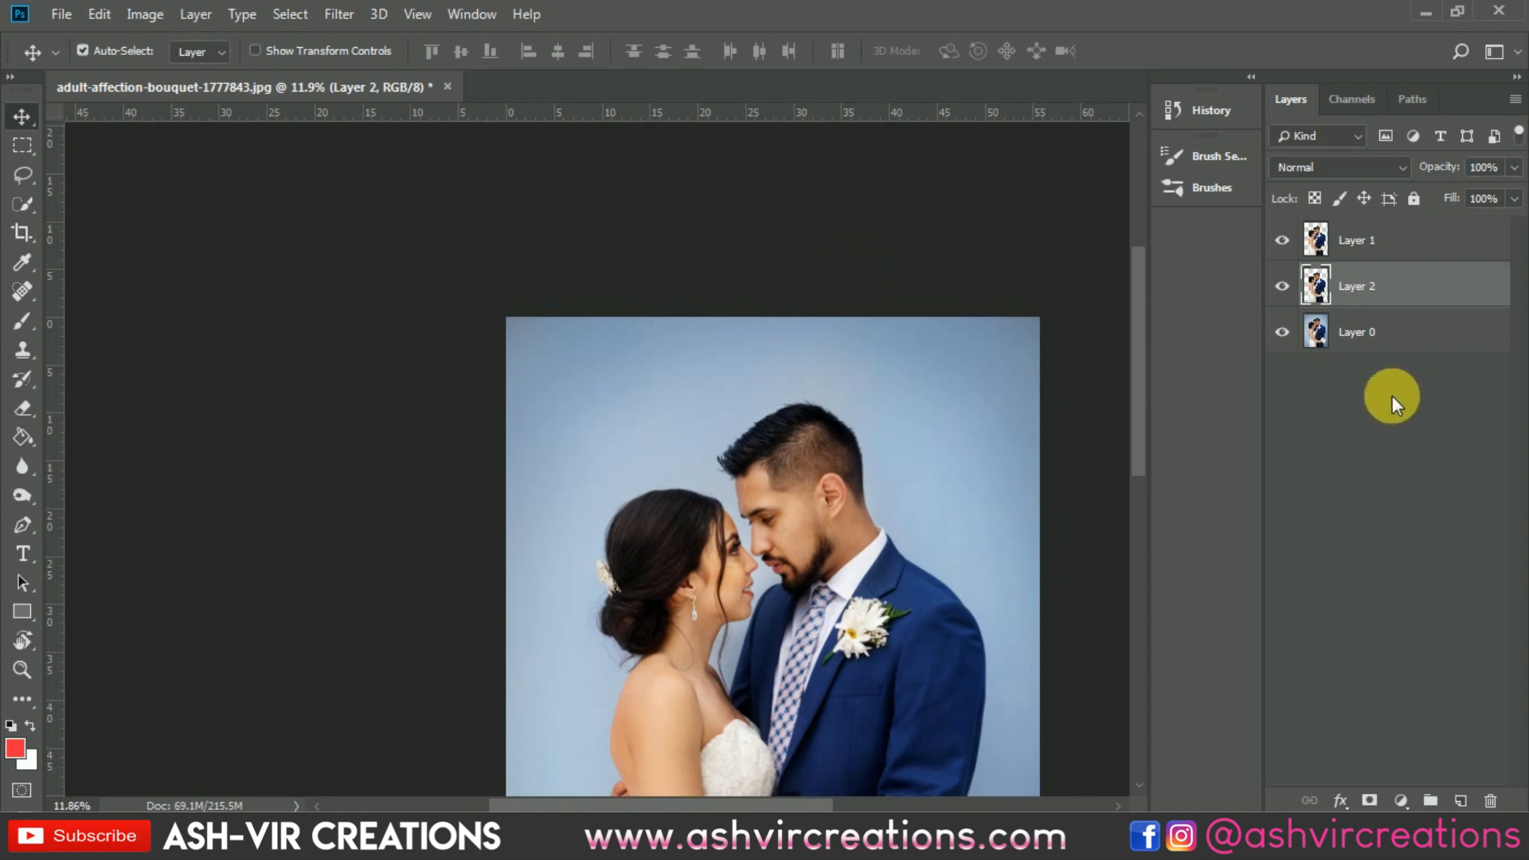
key(Delete)
Step: Hide Layer 0 to check the couple's cutout on transparency, and show the layer again
click(1283, 286)
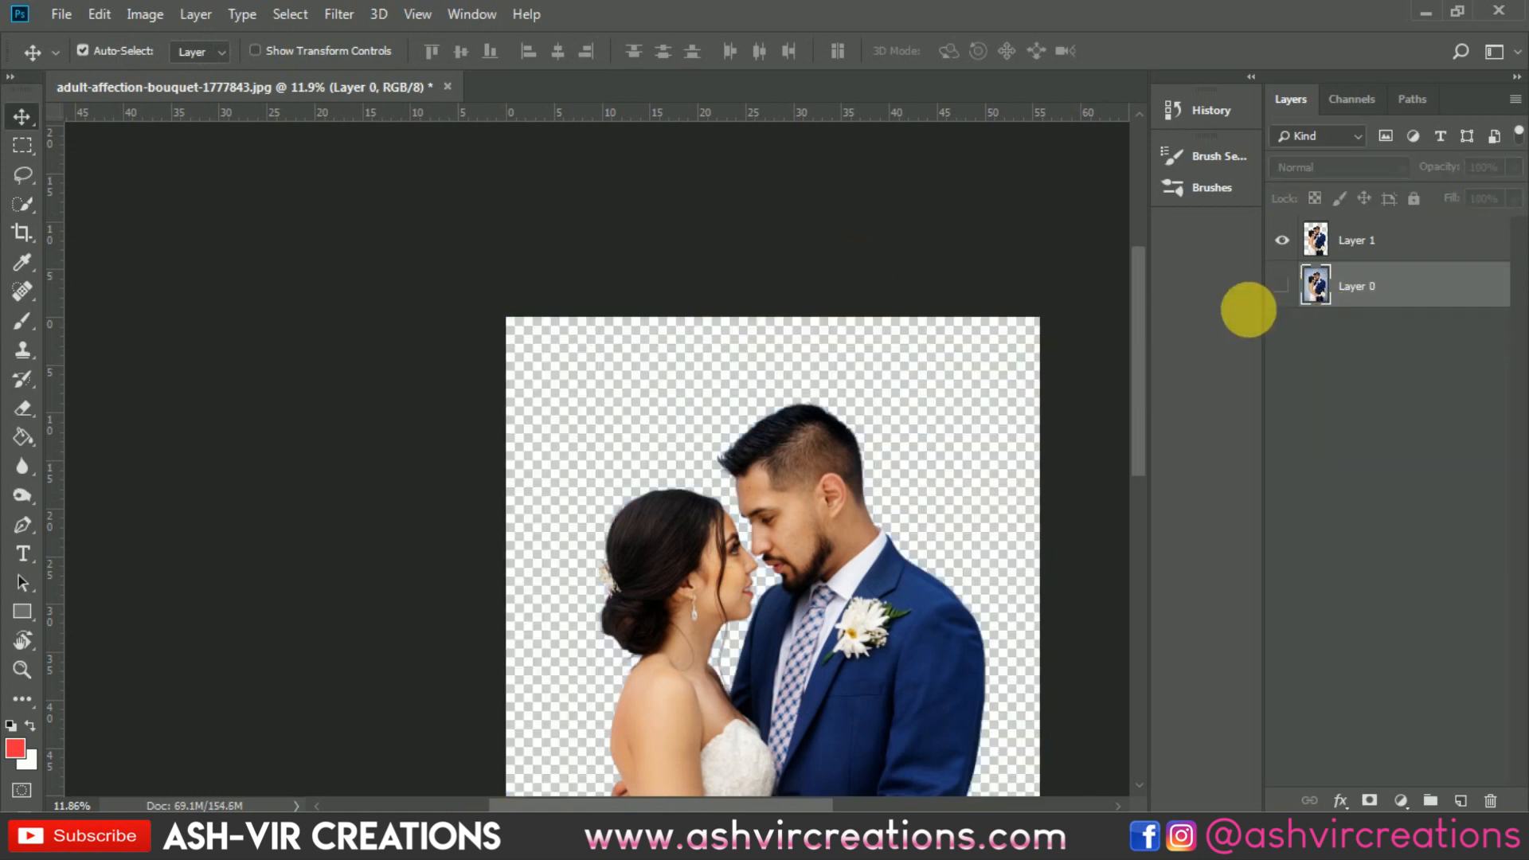
scroll(890, 408, down, 2)
scroll(891, 408, up, 1)
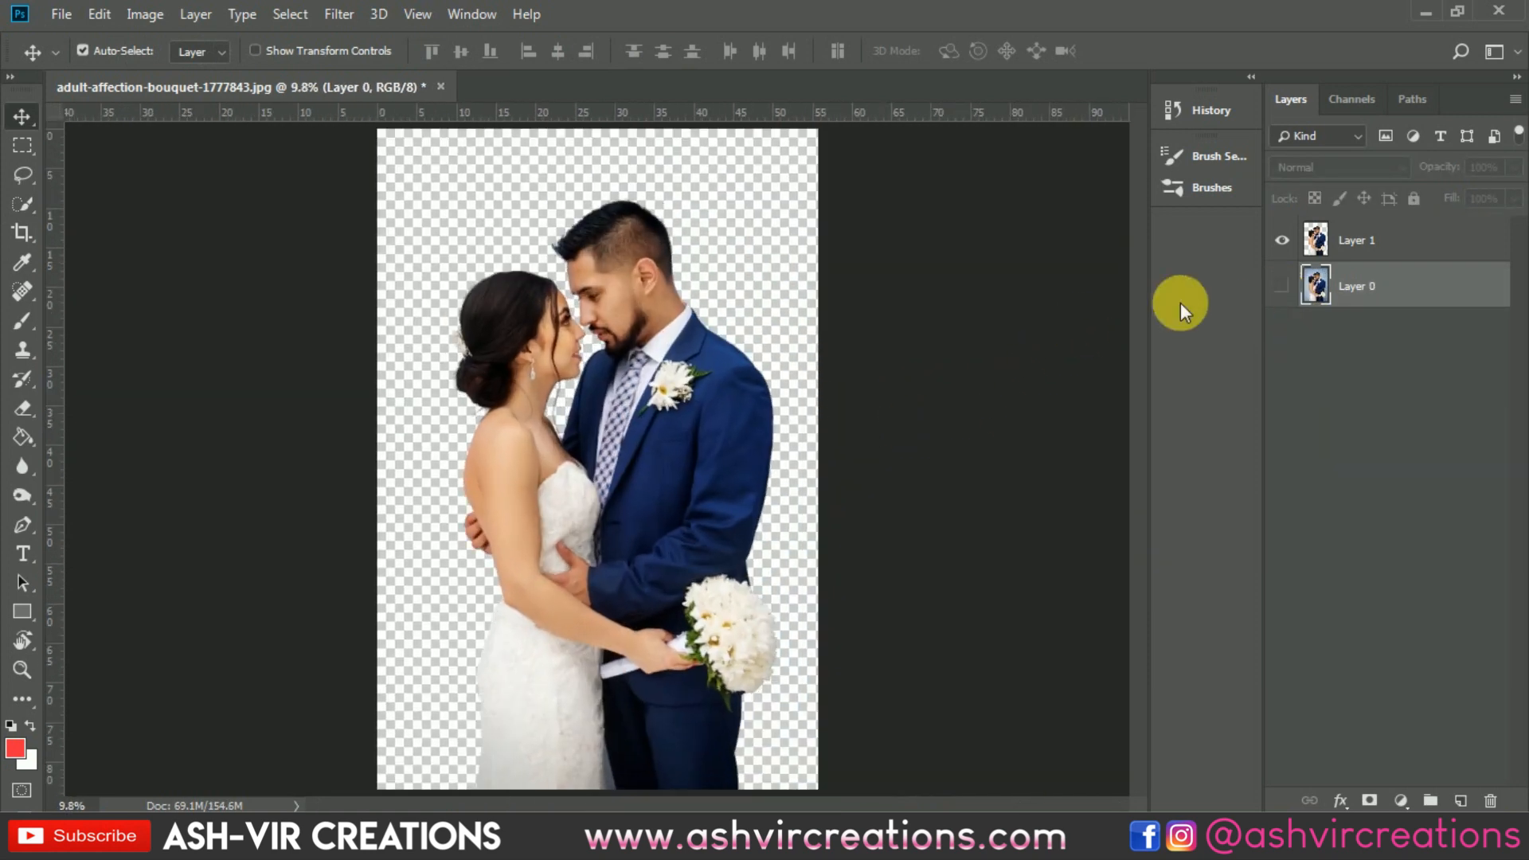
click(1282, 286)
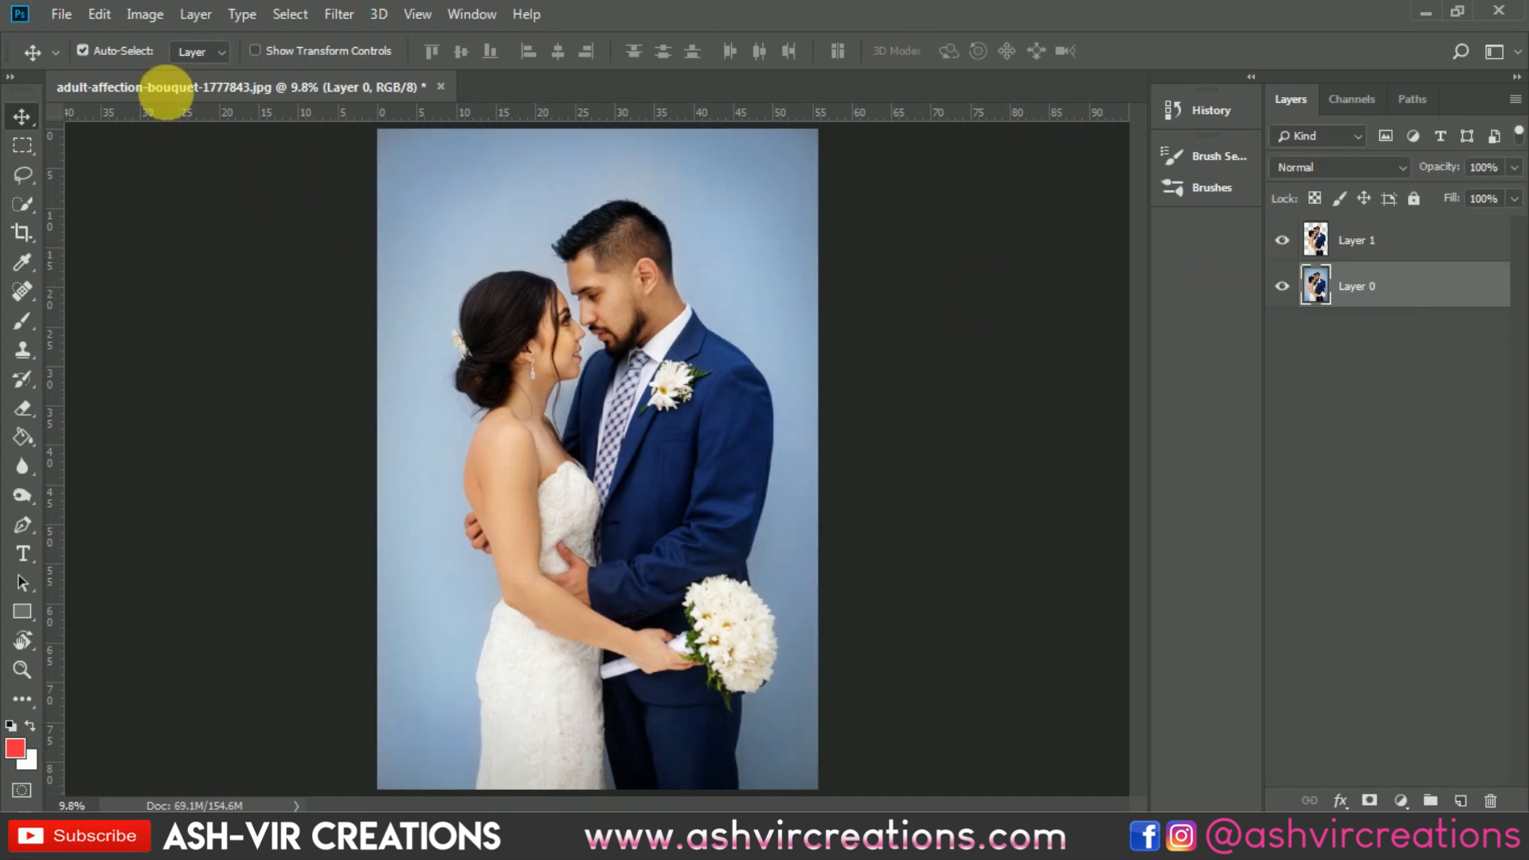
Step: Open pris.jpg from the Desktop and place the Eiffel Tower image in the couple's document between Layer 1 and Layer 0
click(70, 19)
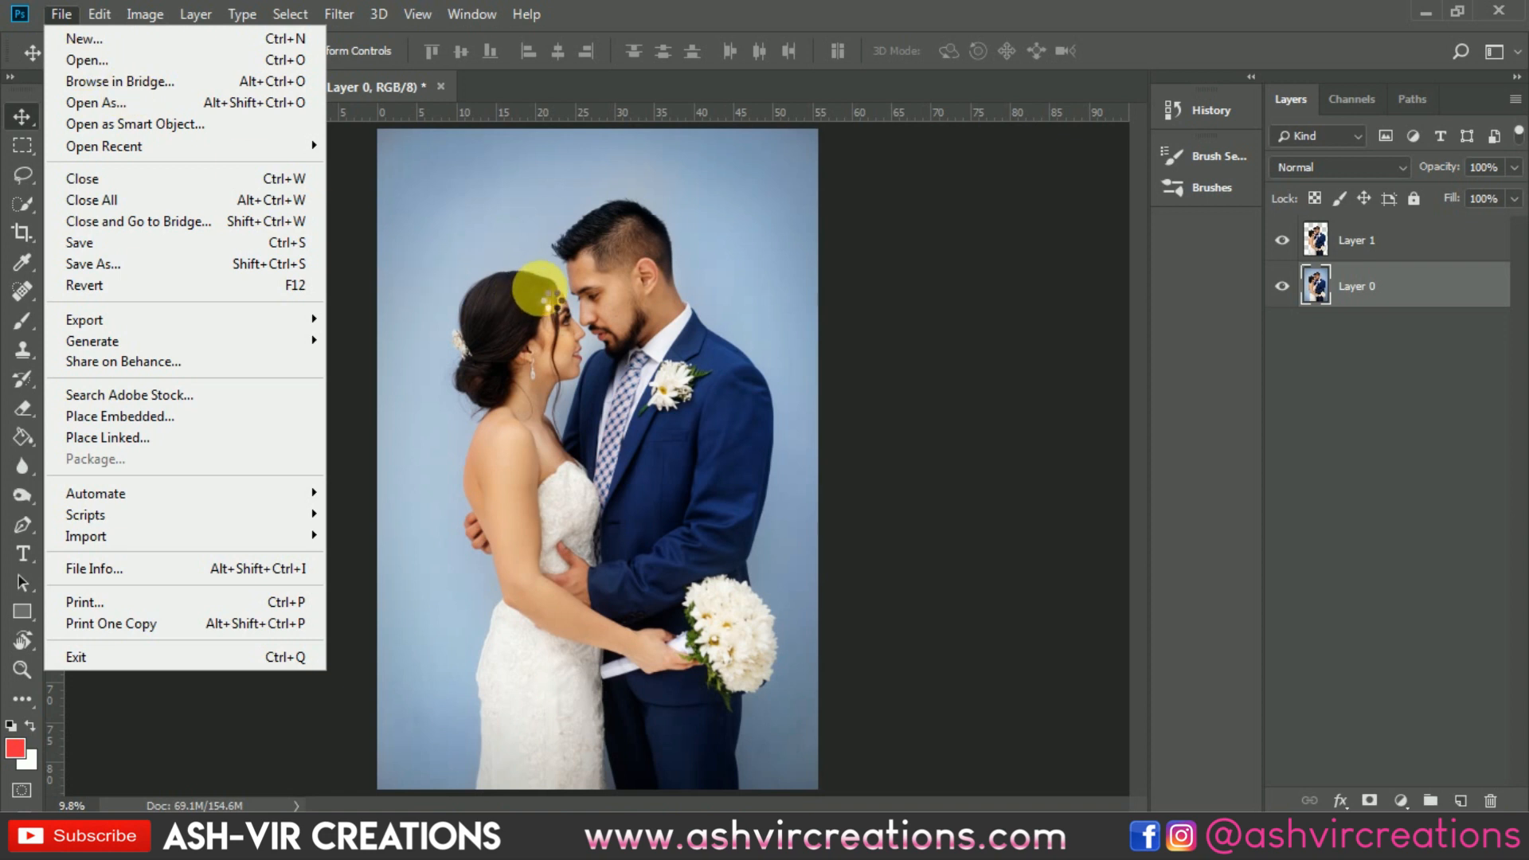
scroll(744, 229, down, 5)
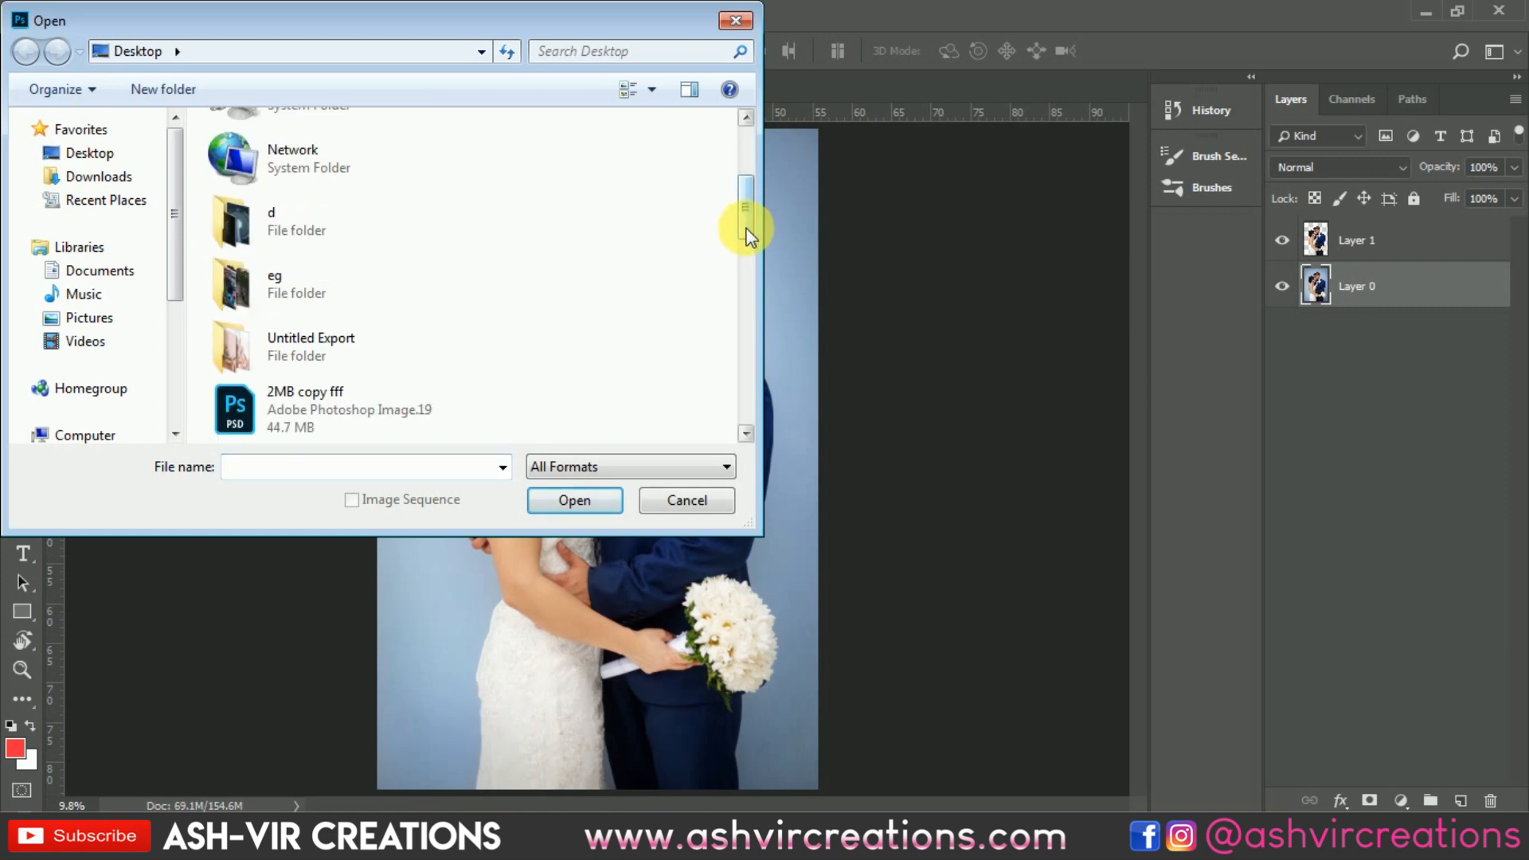
scroll(743, 349, down, 3)
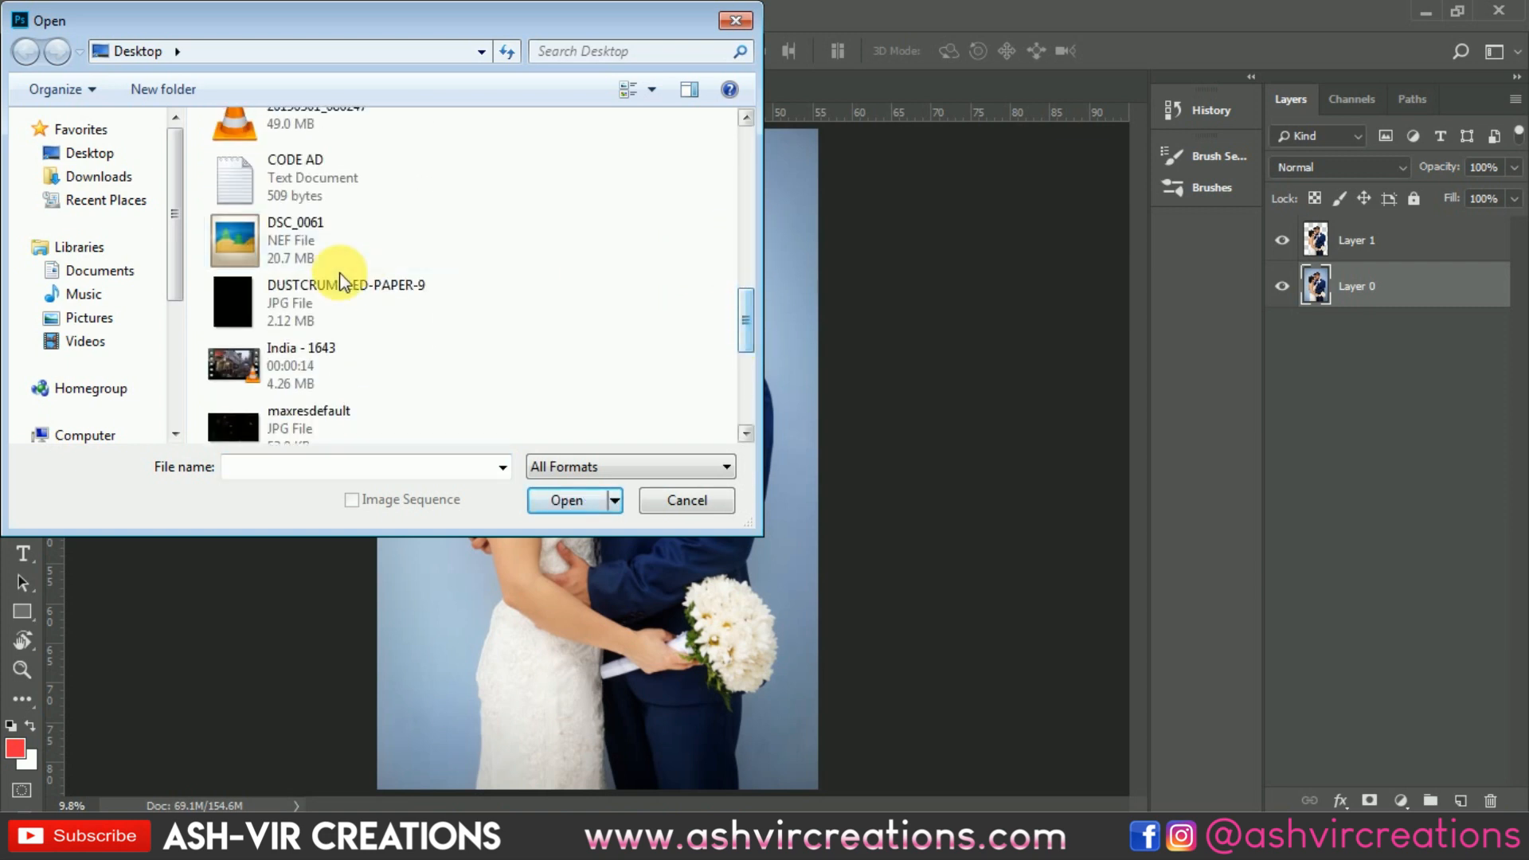
scroll(548, 342, down, 5)
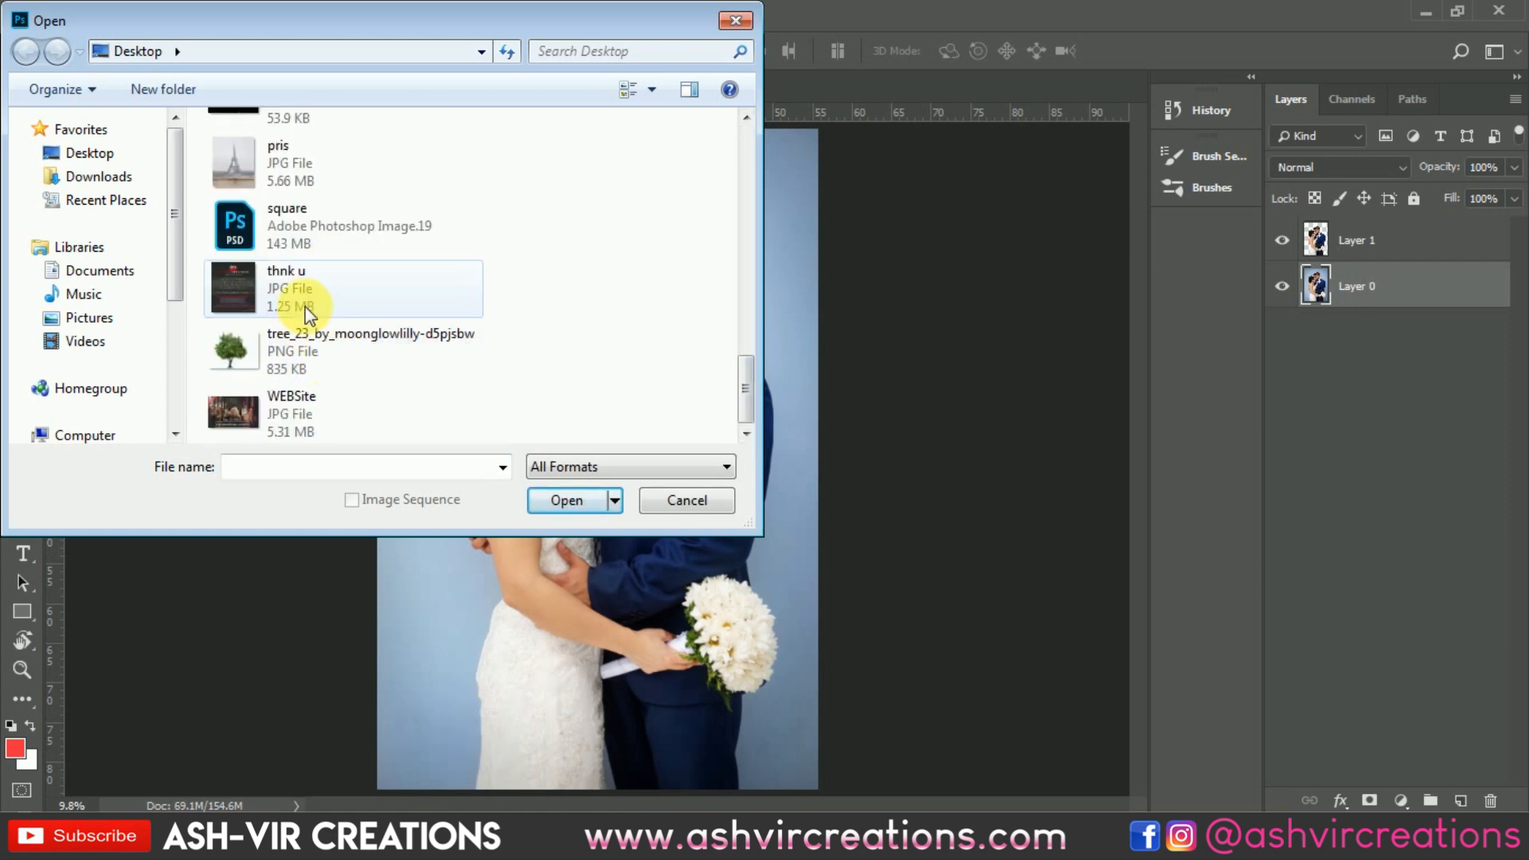
double_click(311, 169)
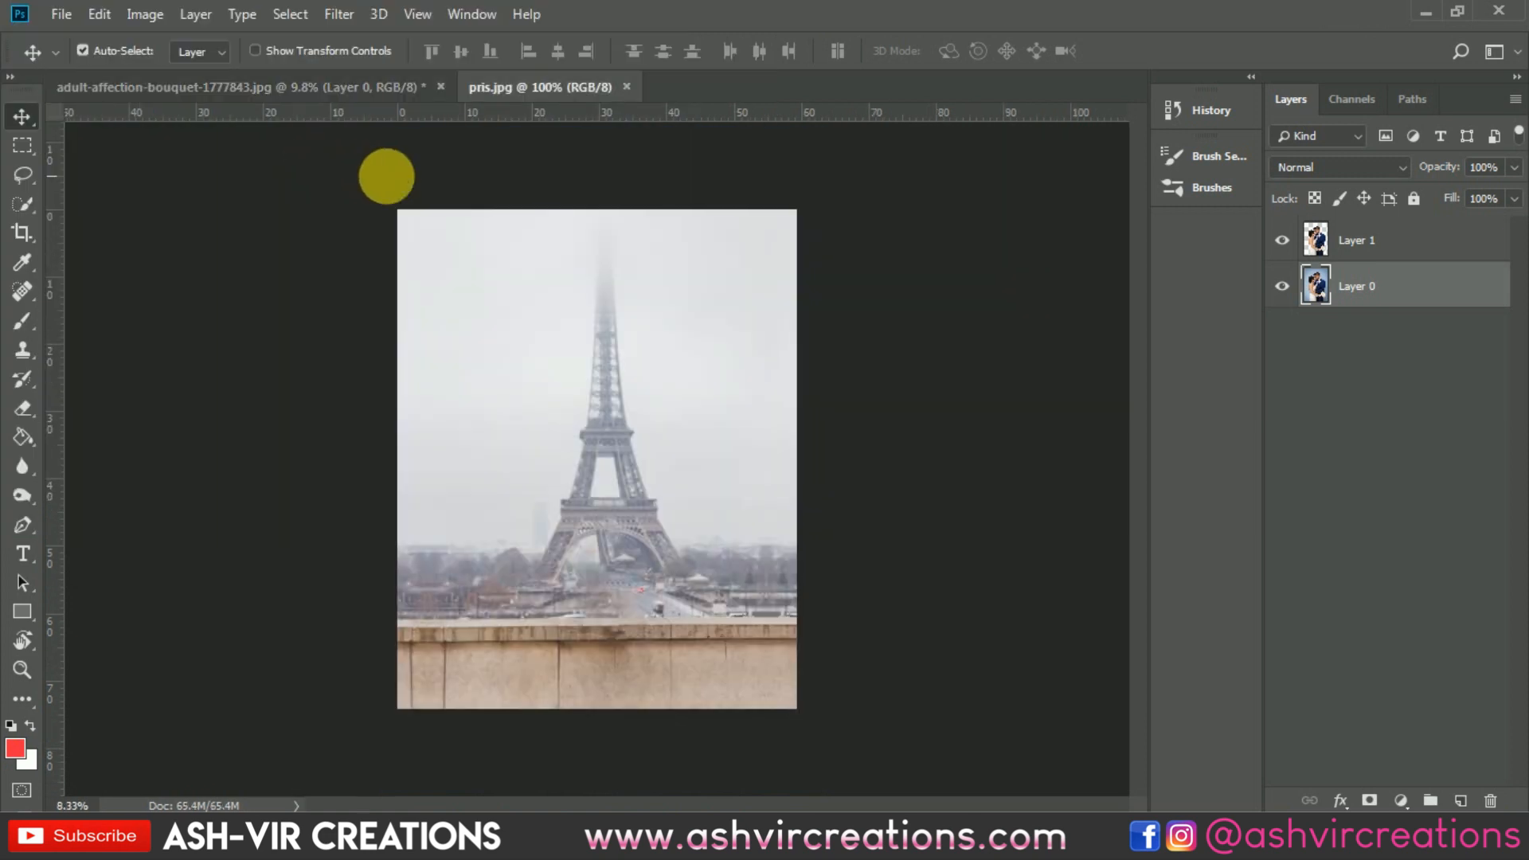
drag(380, 61, 606, 468)
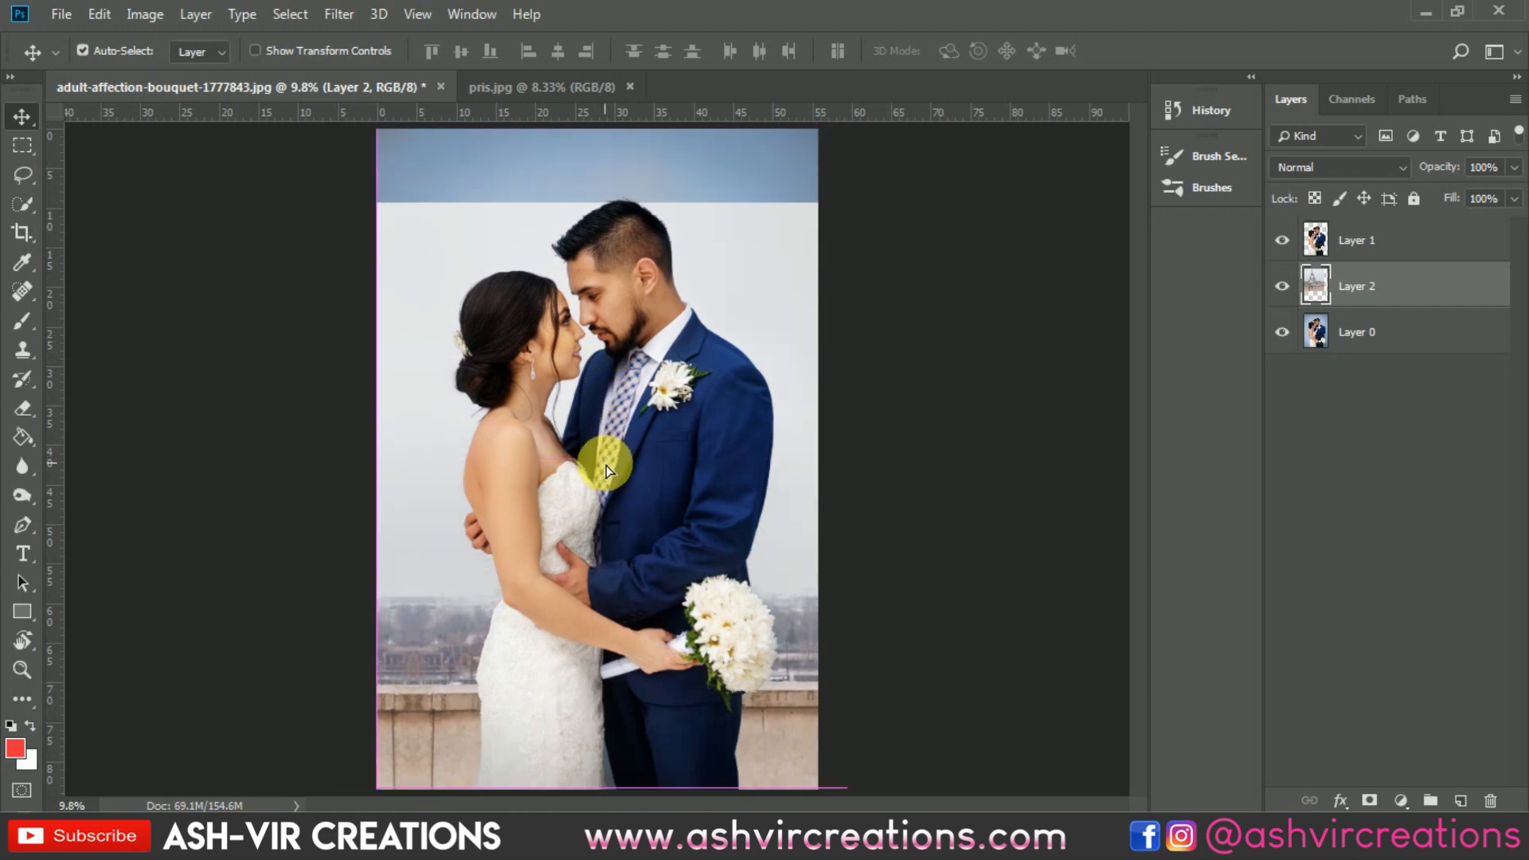
Step: Scale the Eiffel Tower layer proportionally to about 182% and shift it so the tower stands beside the groom, its base along the canvas's lower edge
key(ctrl+t)
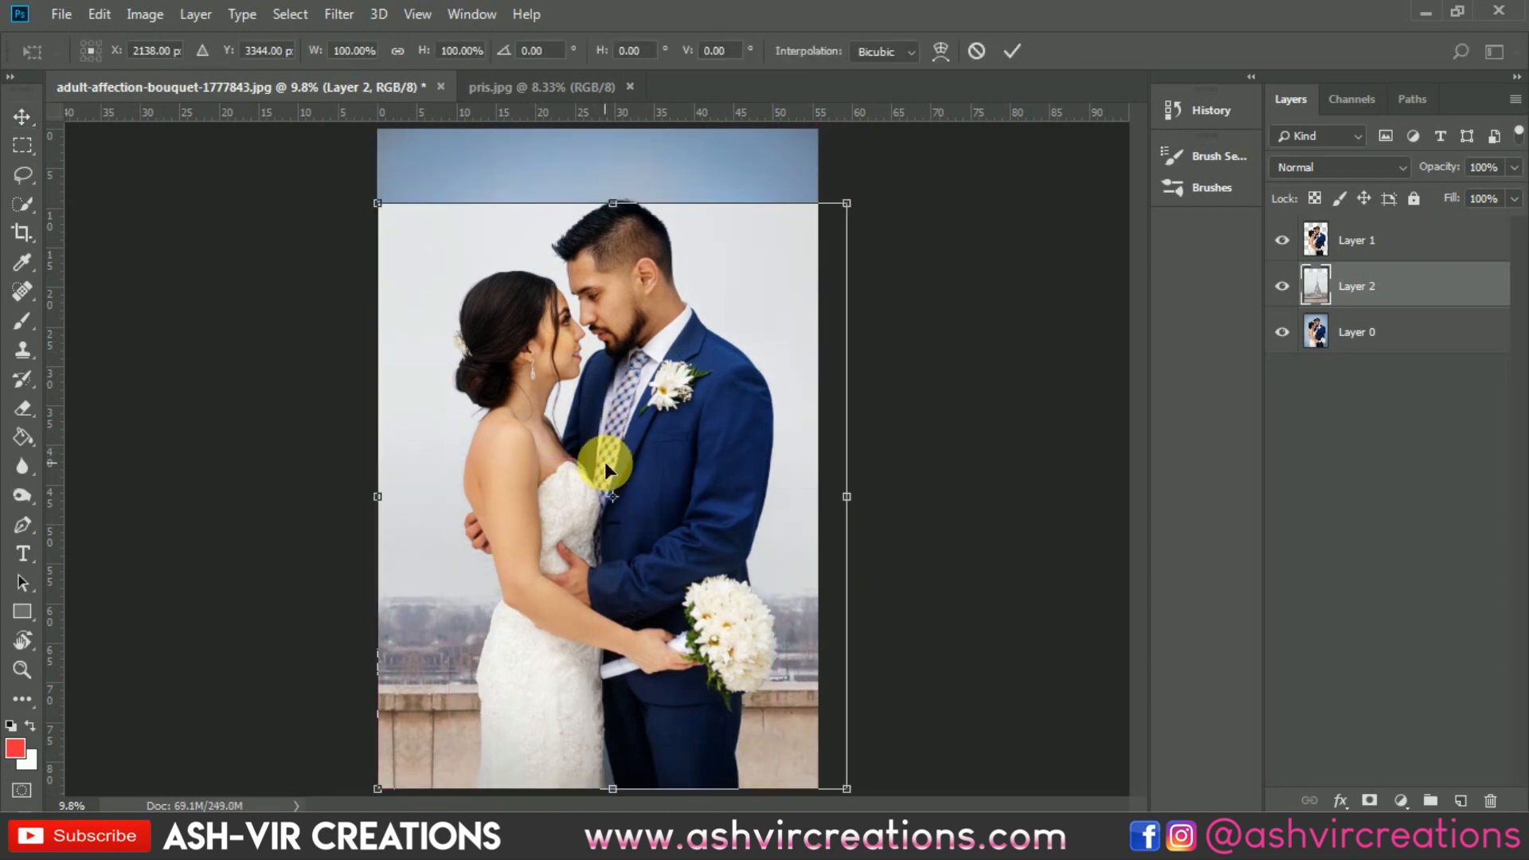
key(ctrl+0)
drag(766, 291, 996, 130)
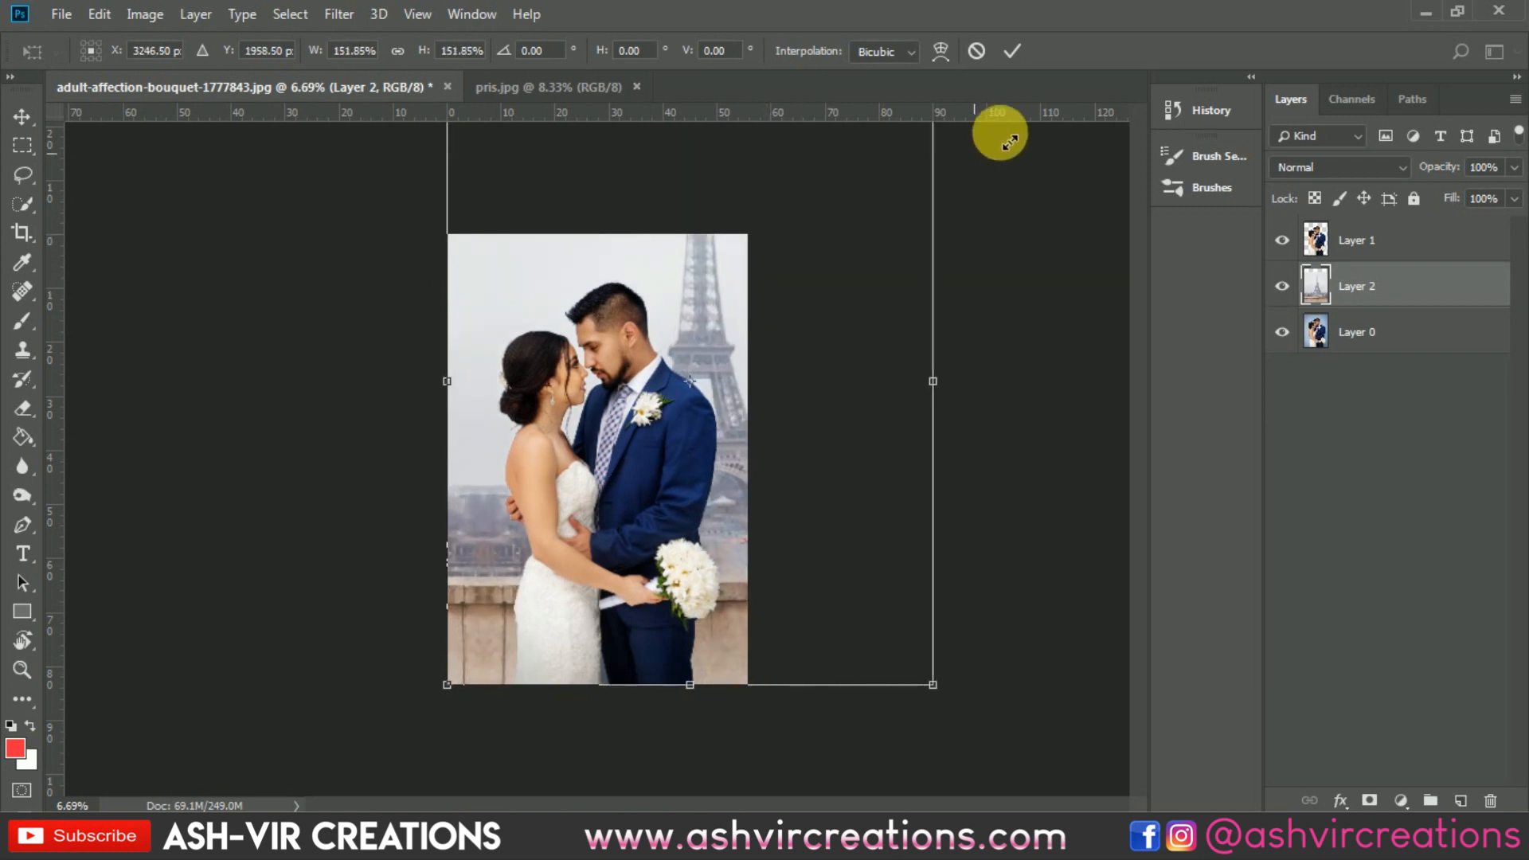
key(ctrl+0)
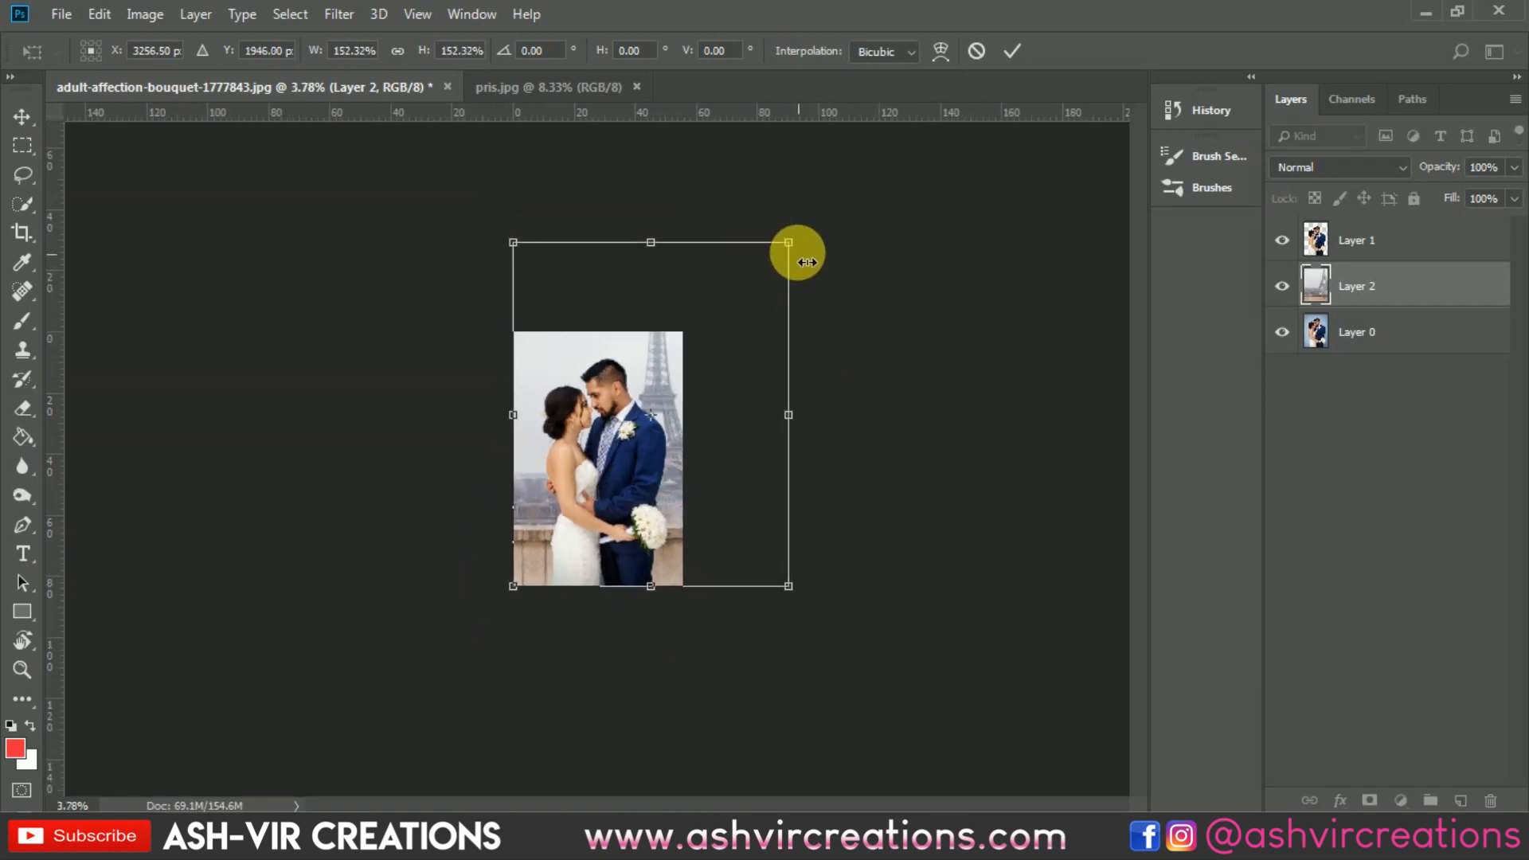
drag(793, 245, 830, 229)
drag(739, 317, 639, 348)
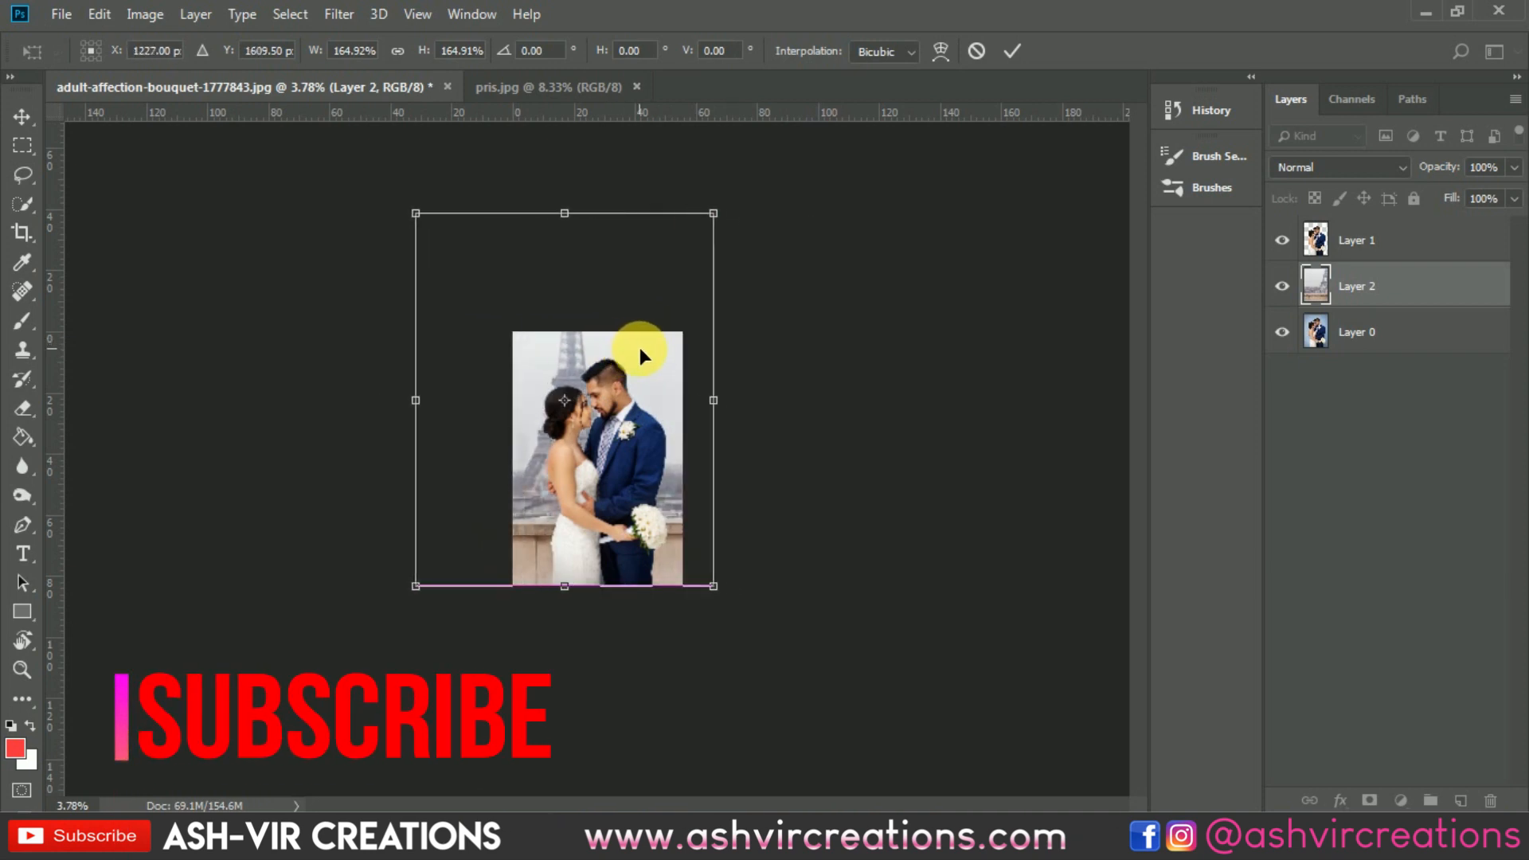
drag(416, 213, 381, 213)
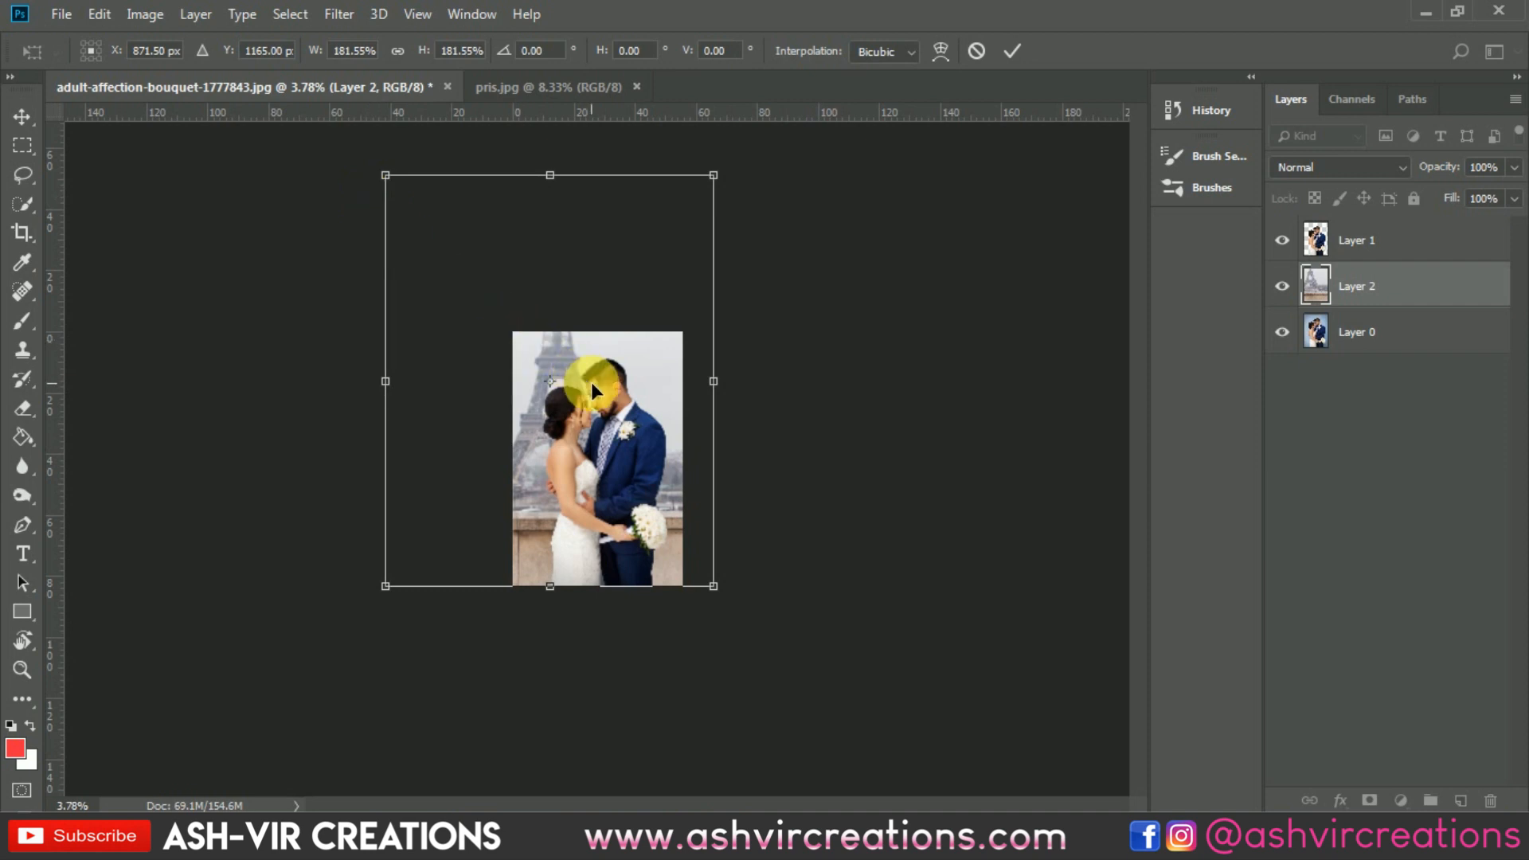
drag(652, 401, 759, 404)
double_click(629, 368)
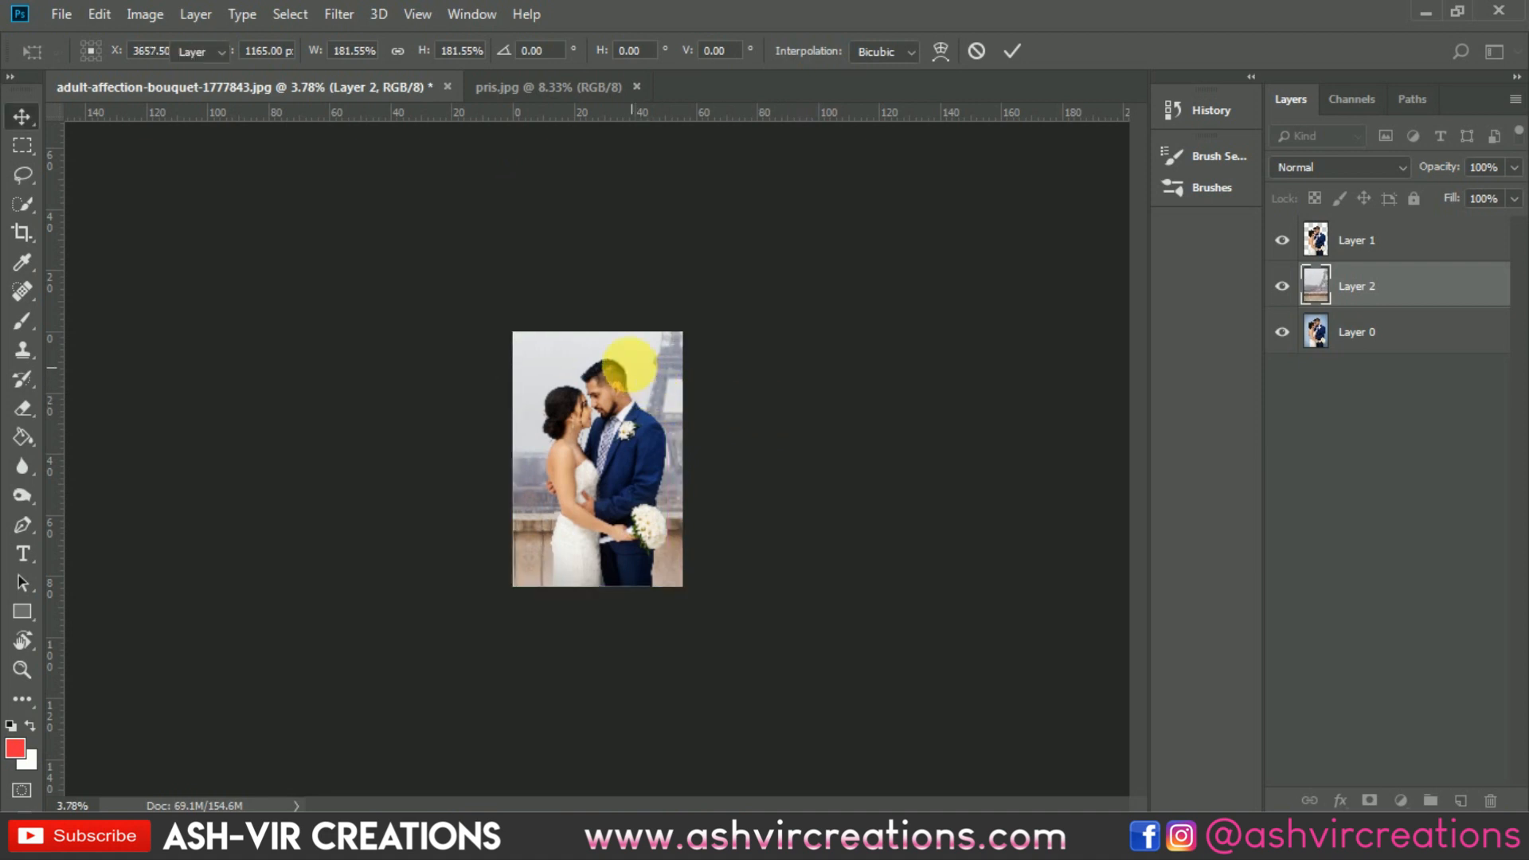
Step: Load the Eiffel Tower layer's outline as a selection and crop the canvas to its full extent
ctrl+click(1316, 285)
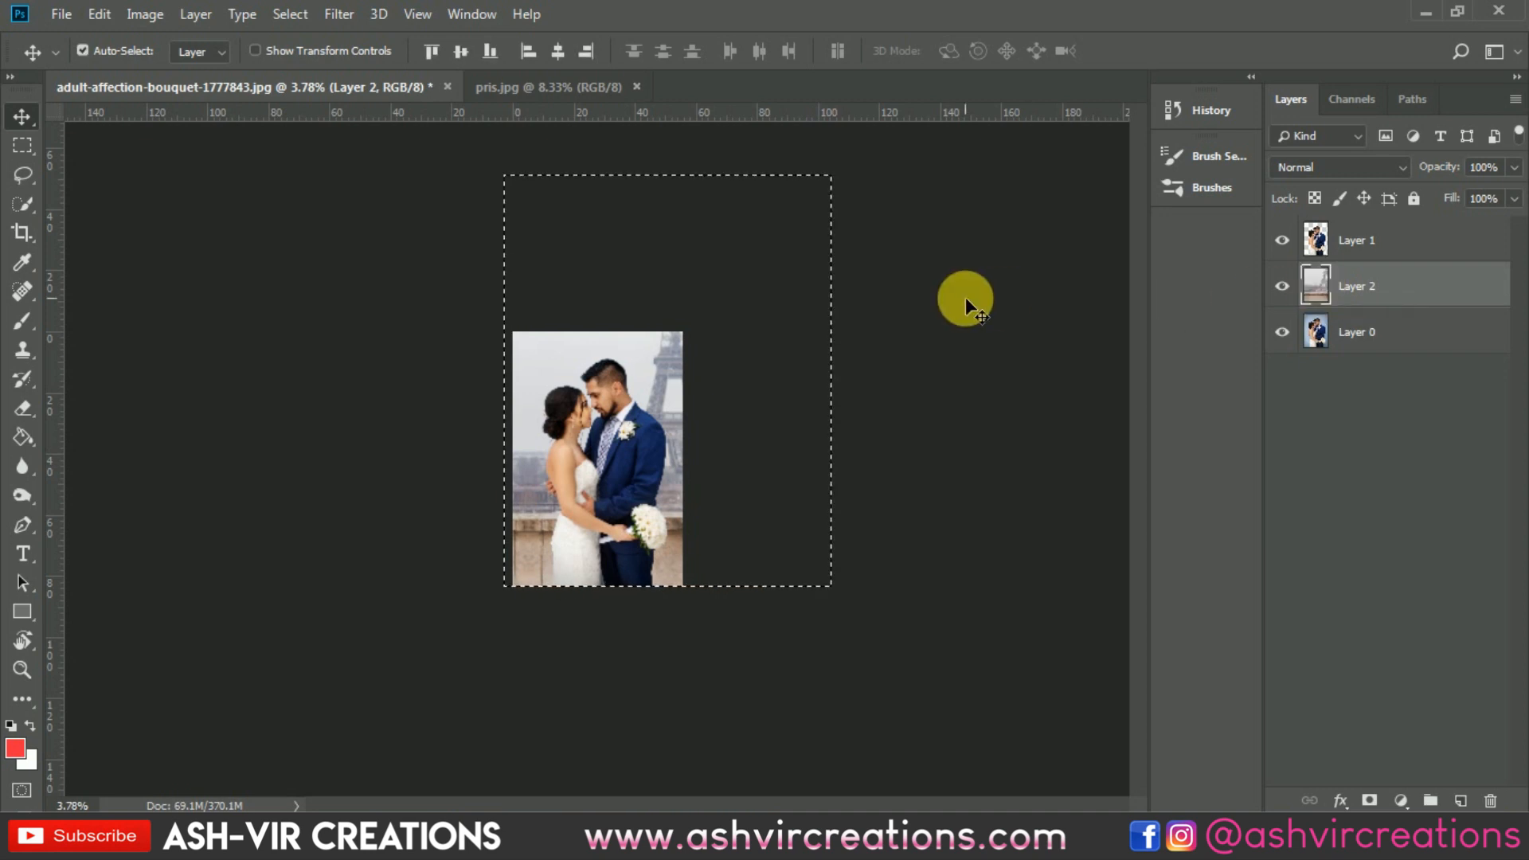
click(23, 233)
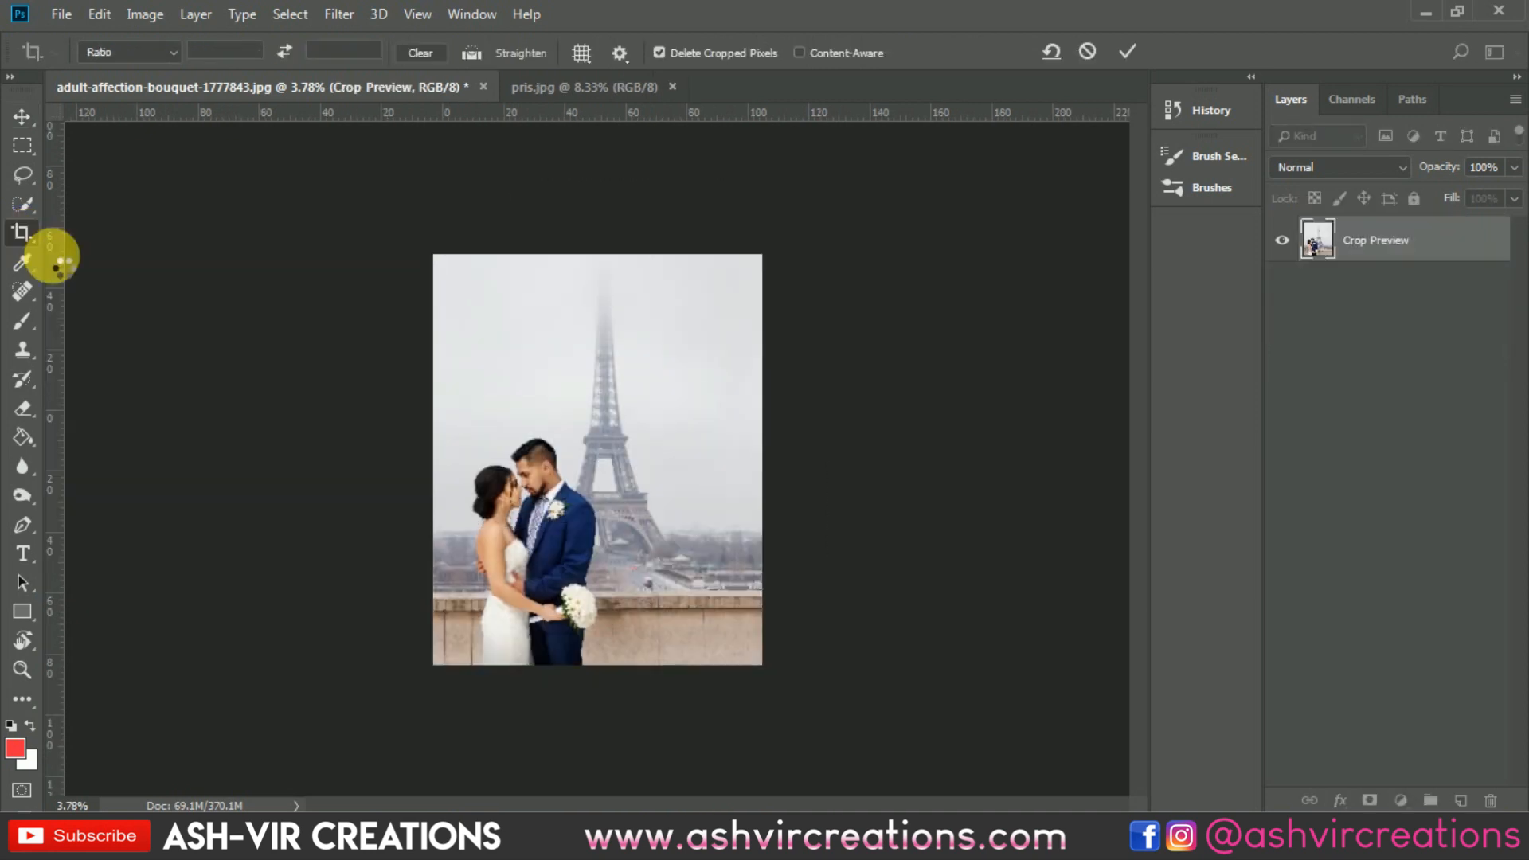
key(v)
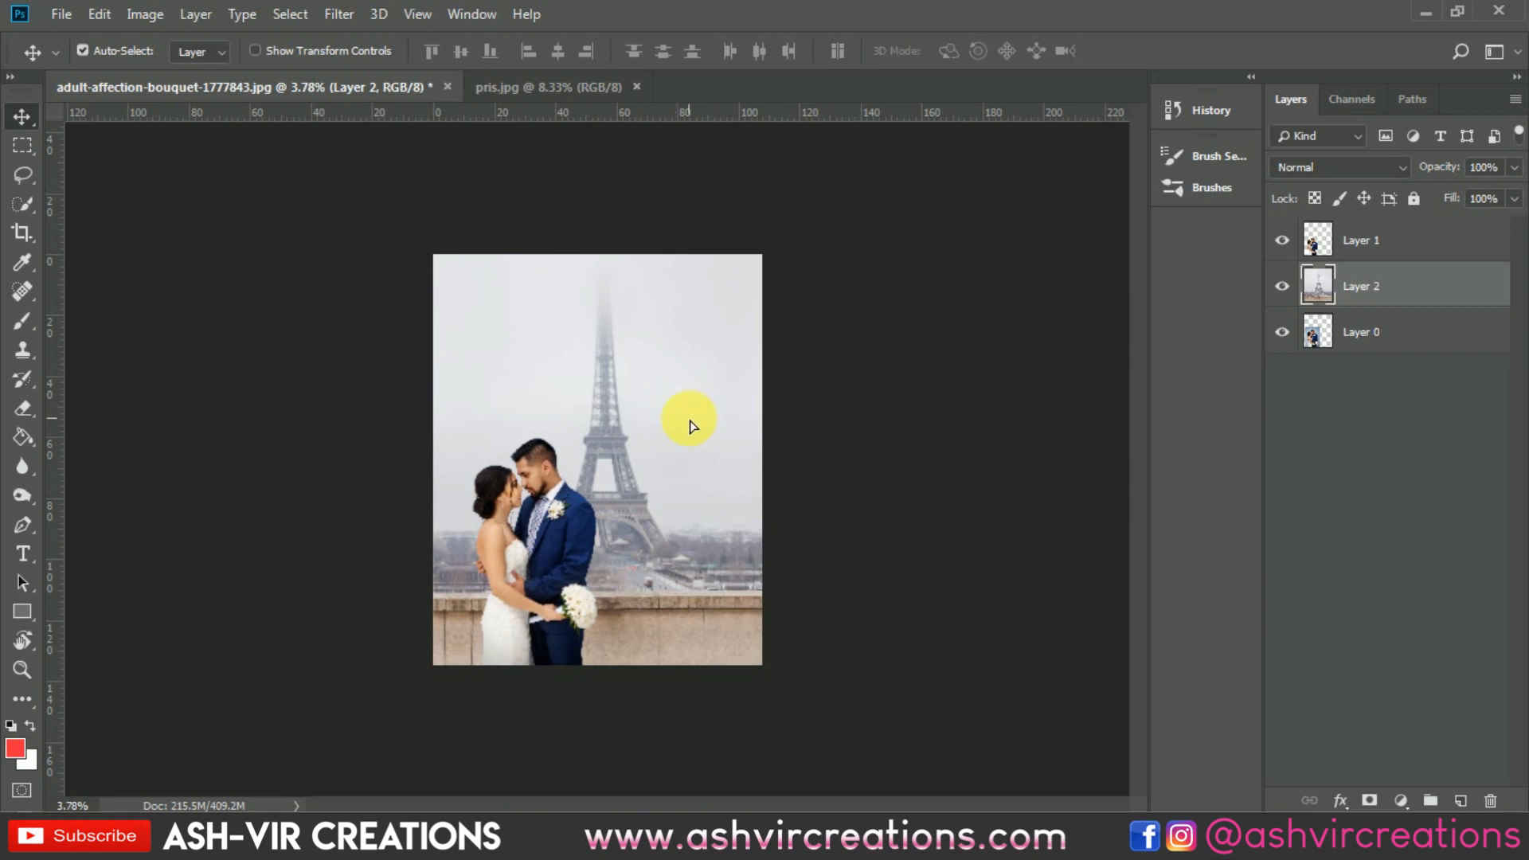
Step: Try moving the couple in front of the Eiffel Tower, and undo the move
drag(546, 548, 651, 549)
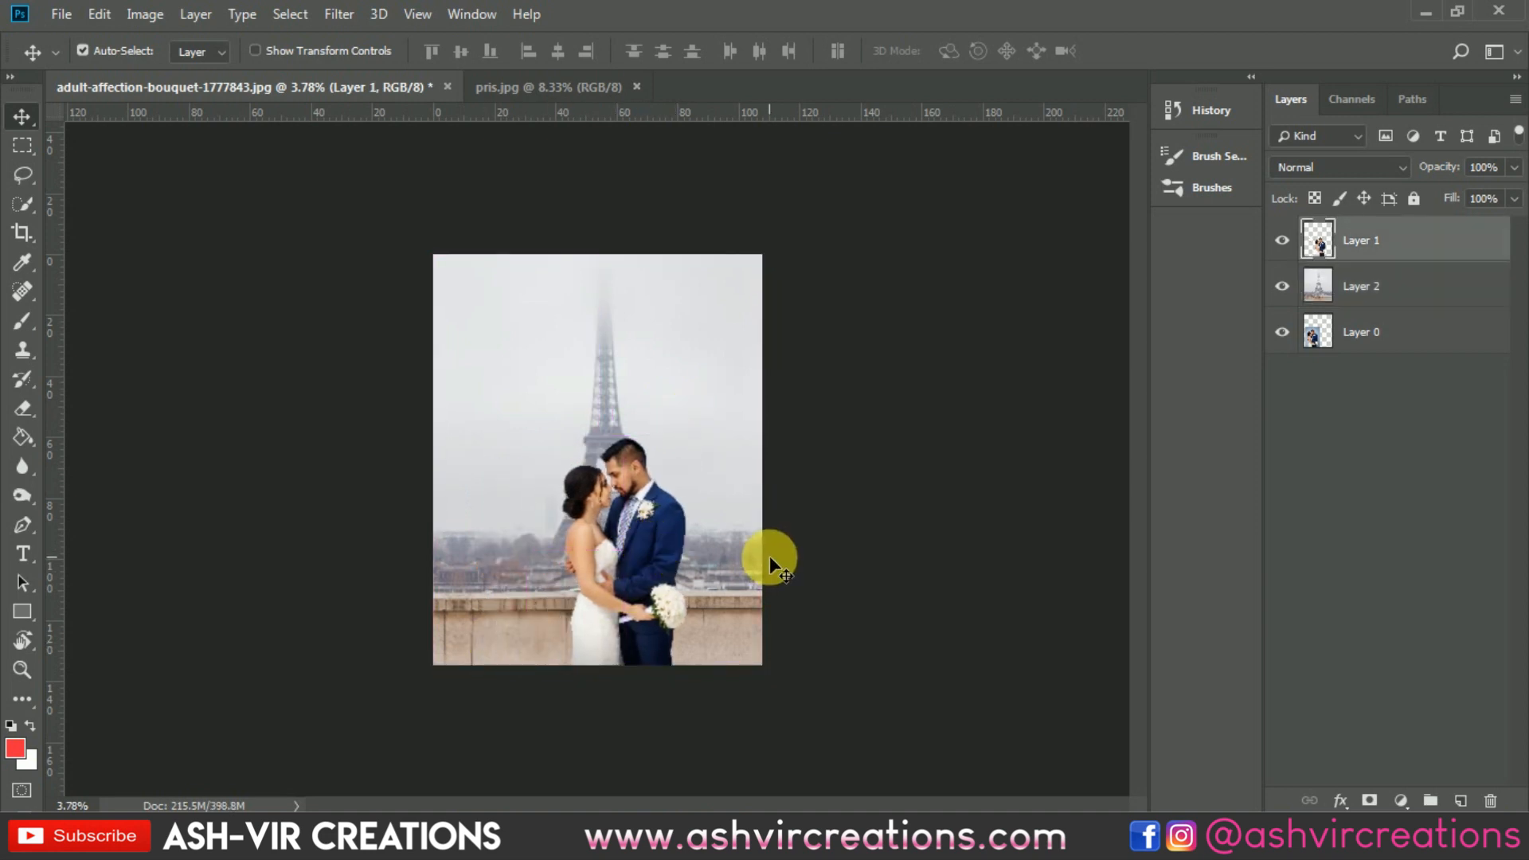
key(ctrl+z)
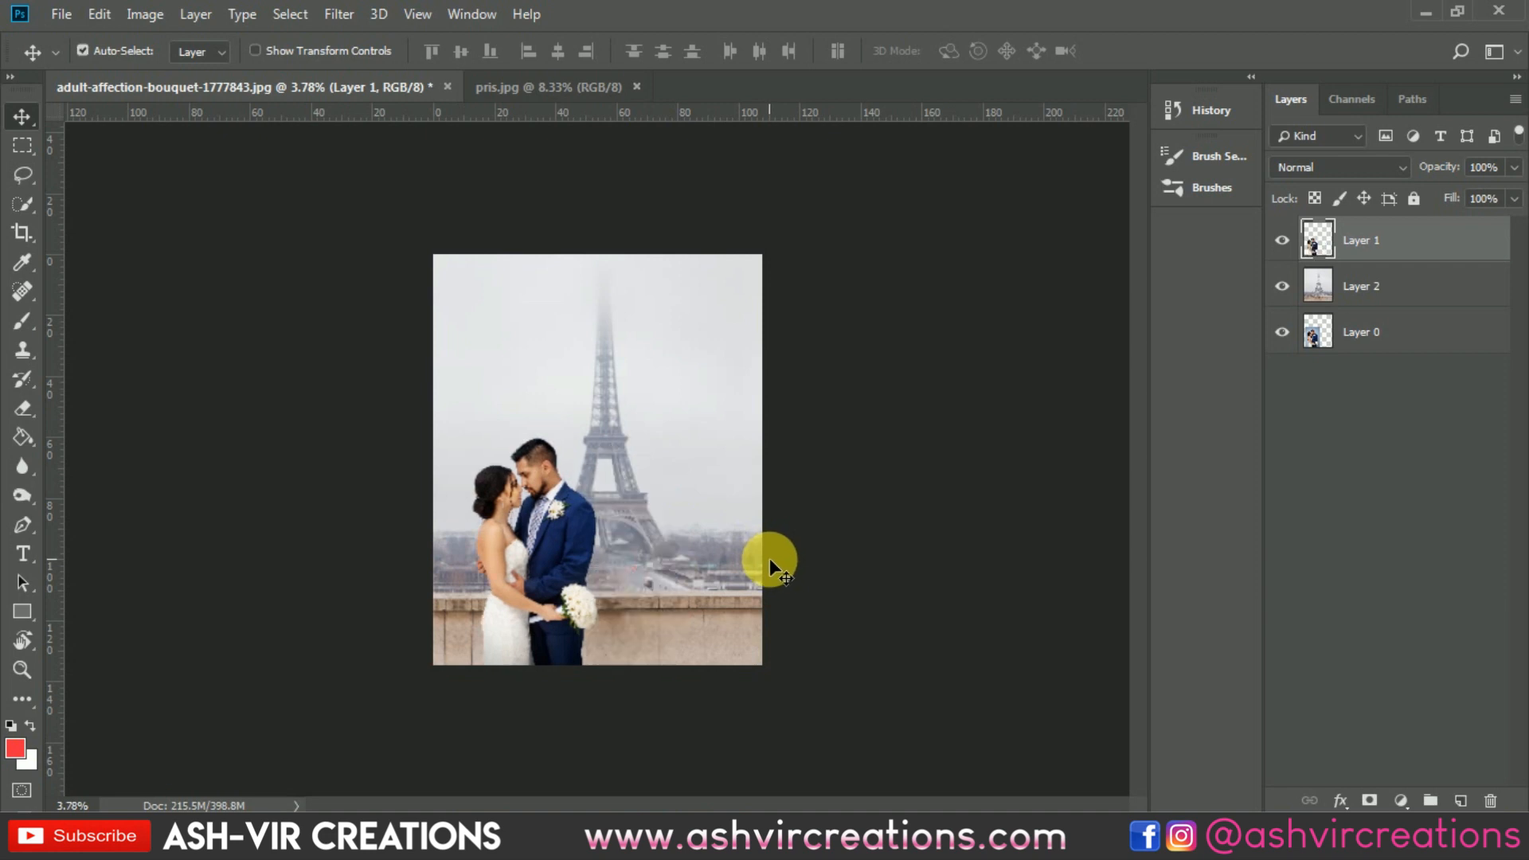
scroll(539, 546, up, 3)
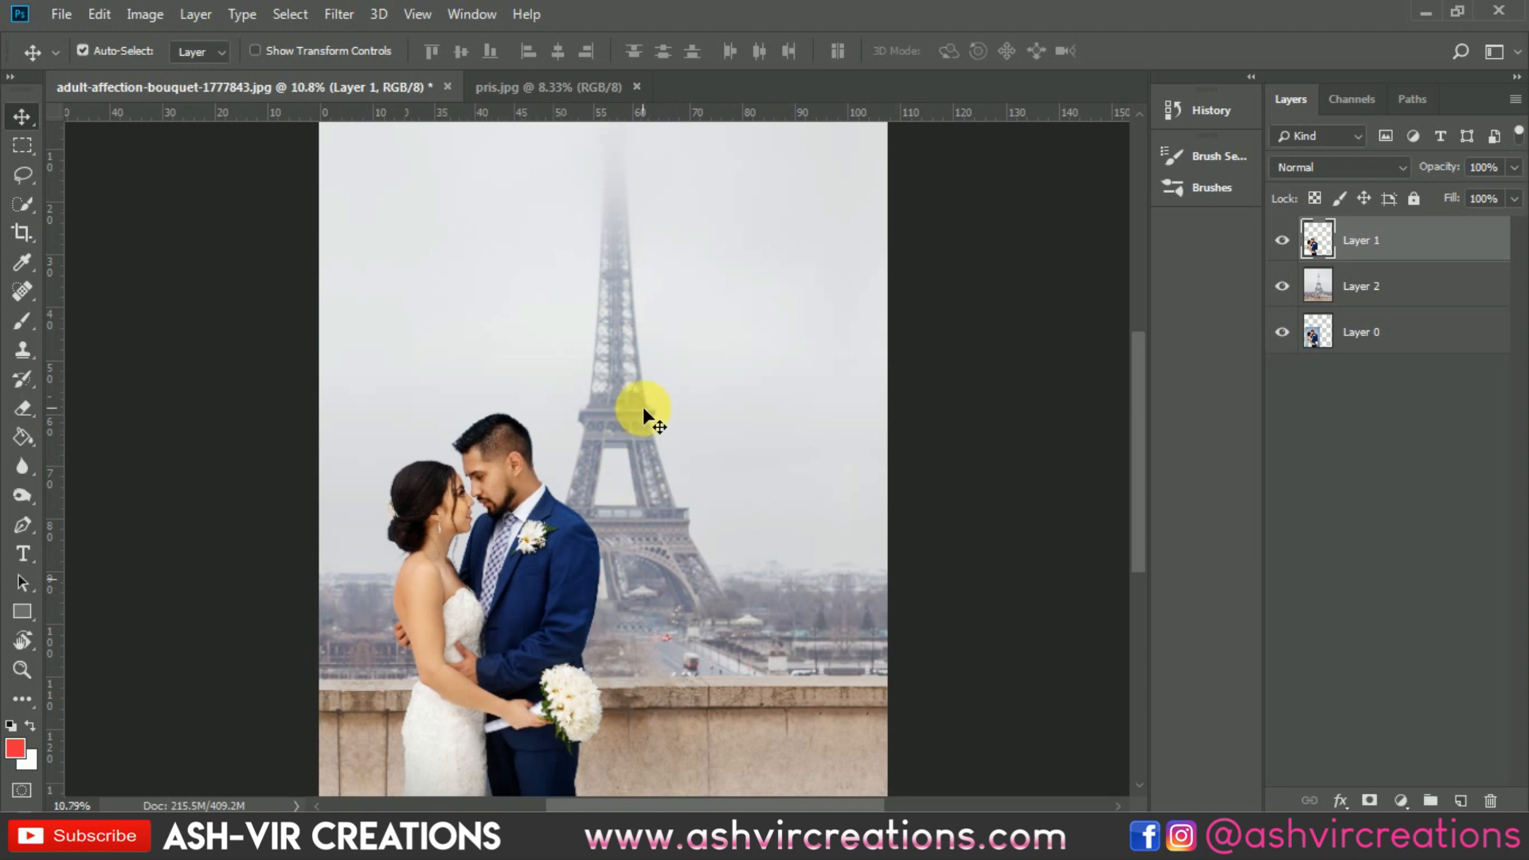
scroll(642, 408, up, 2)
scroll(643, 408, down, 3)
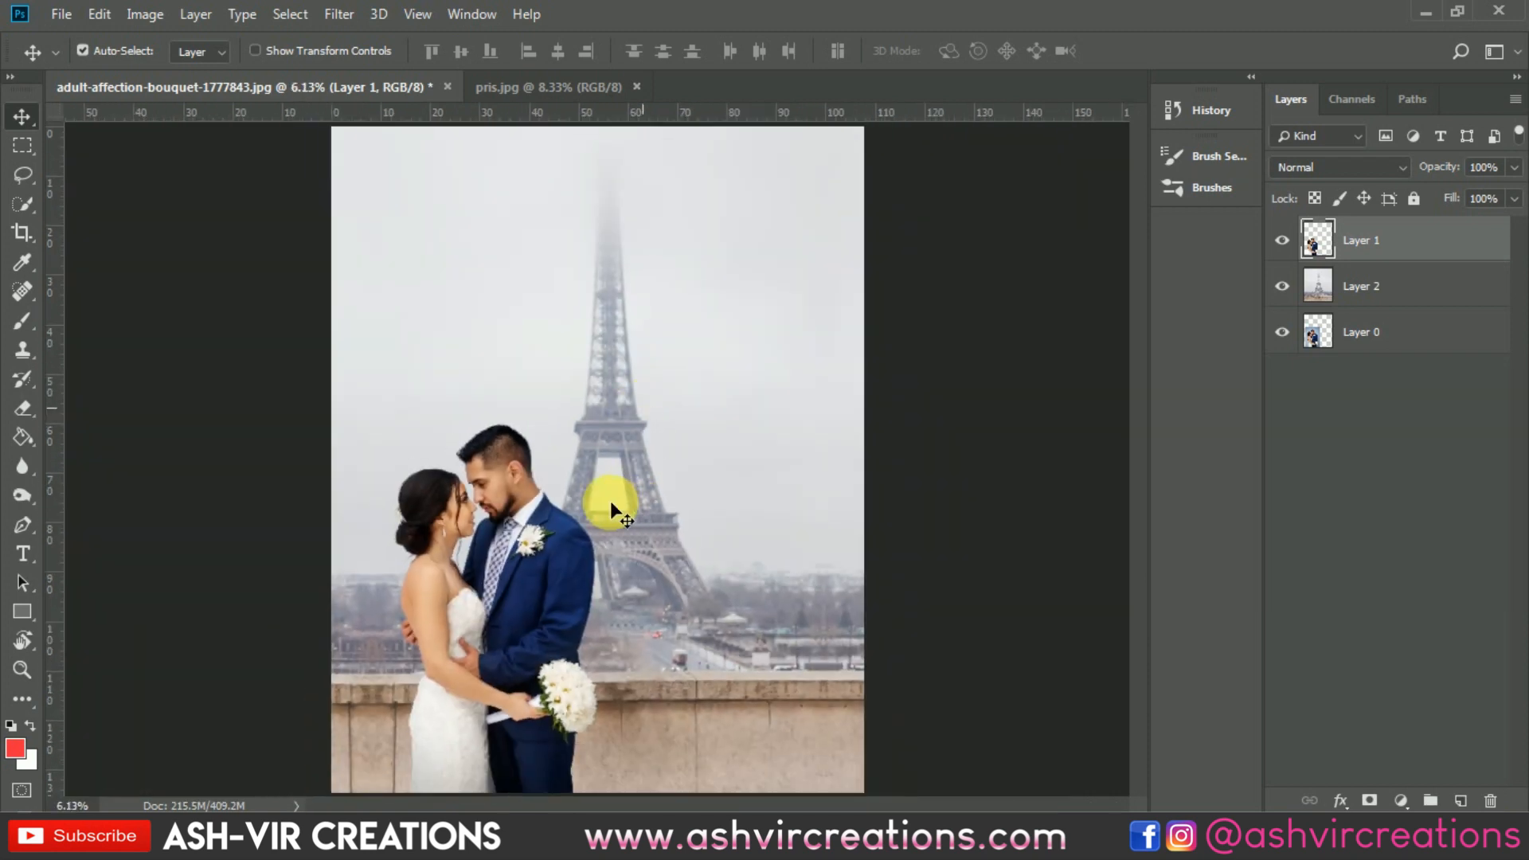
Step: Add a new empty layer between the couple's layer and the Eiffel Tower layer
scroll(551, 575, down, 1)
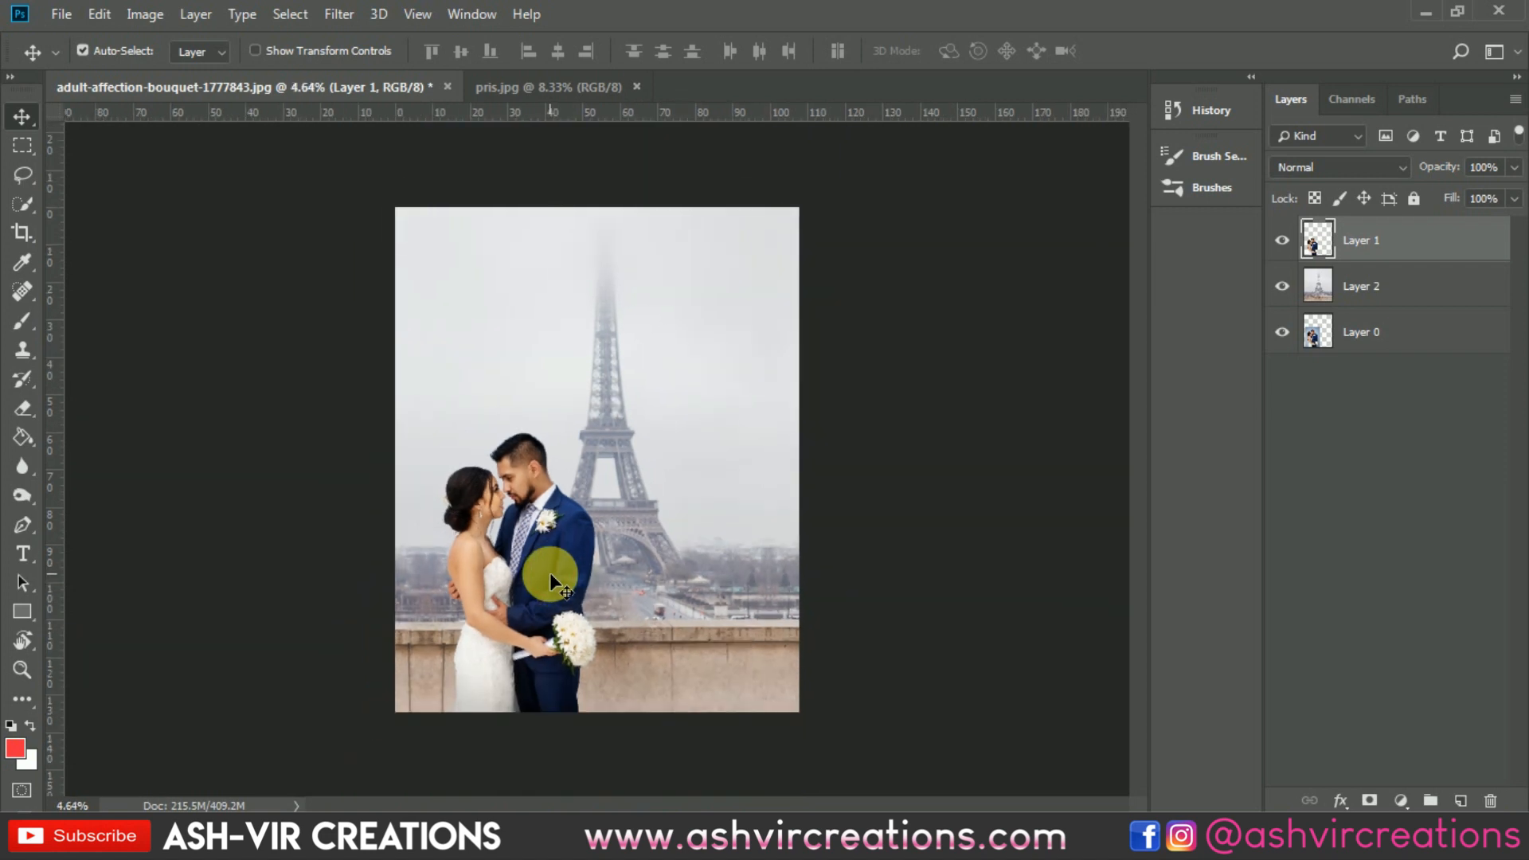
scroll(549, 572, up, 1)
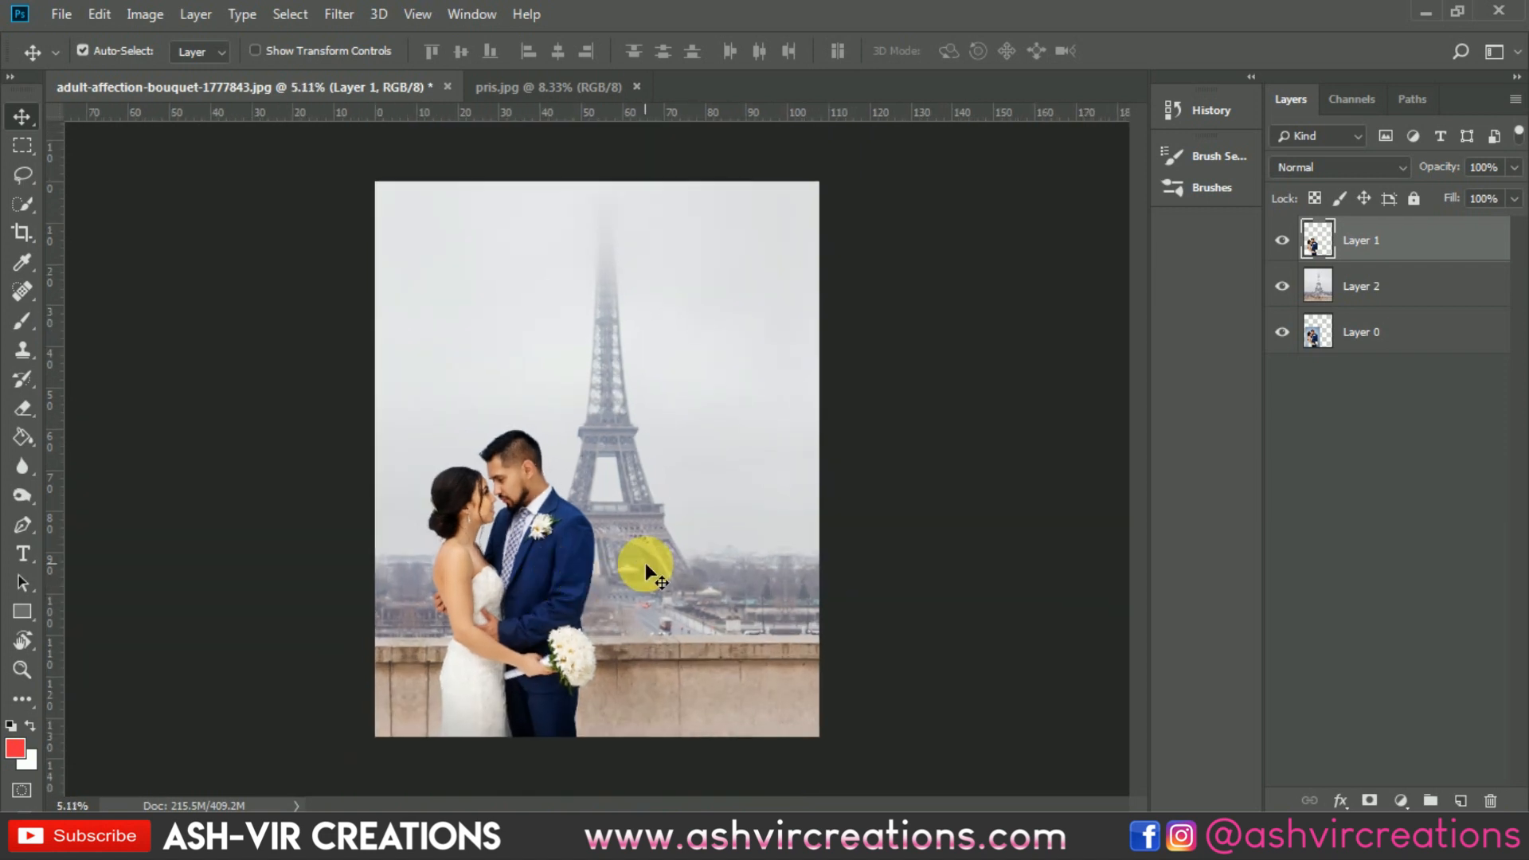
click(1435, 284)
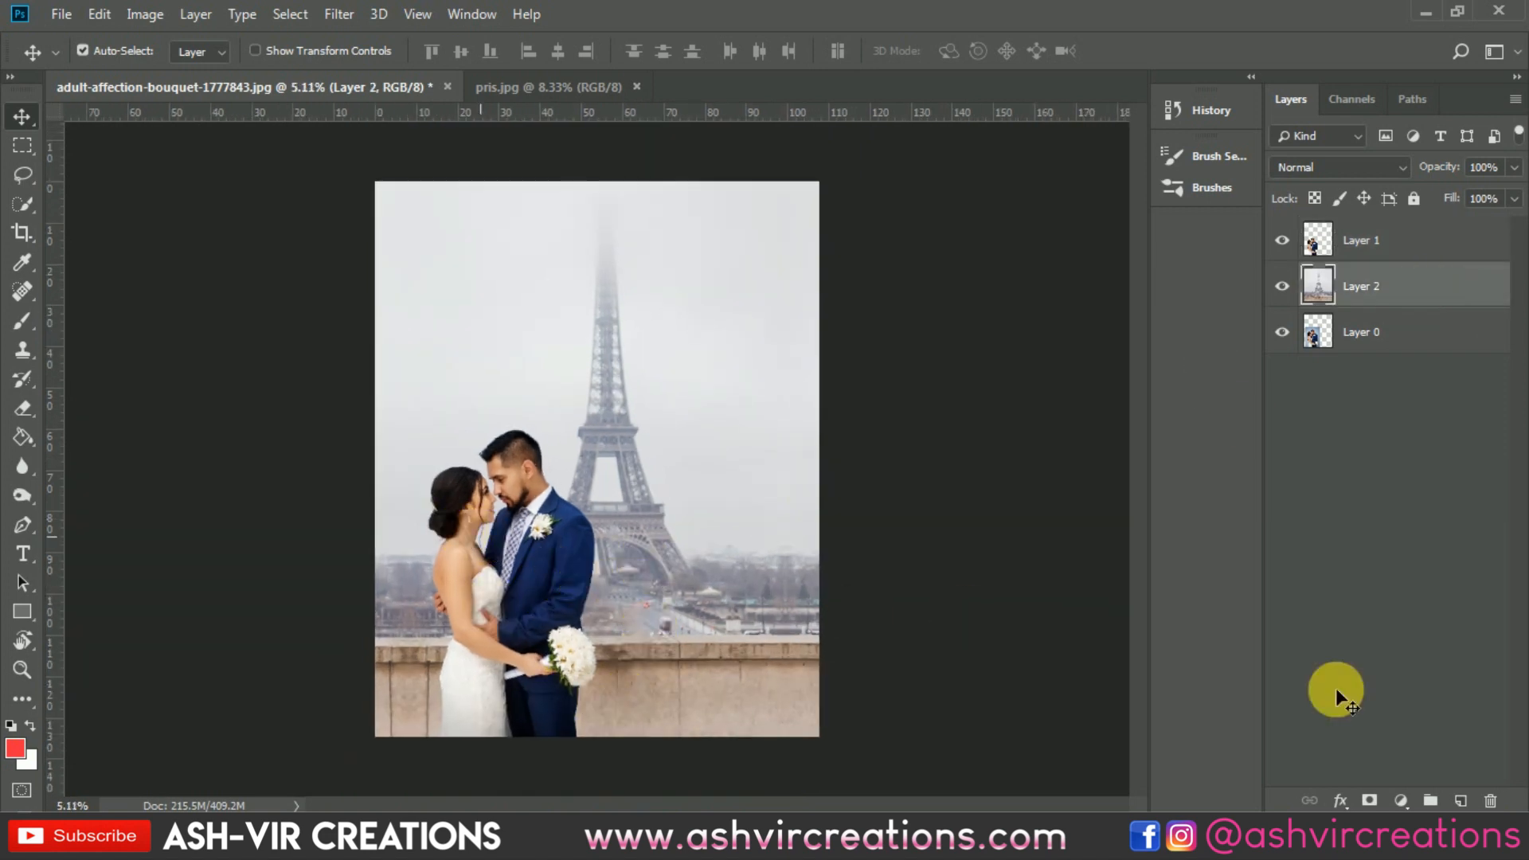
click(1463, 801)
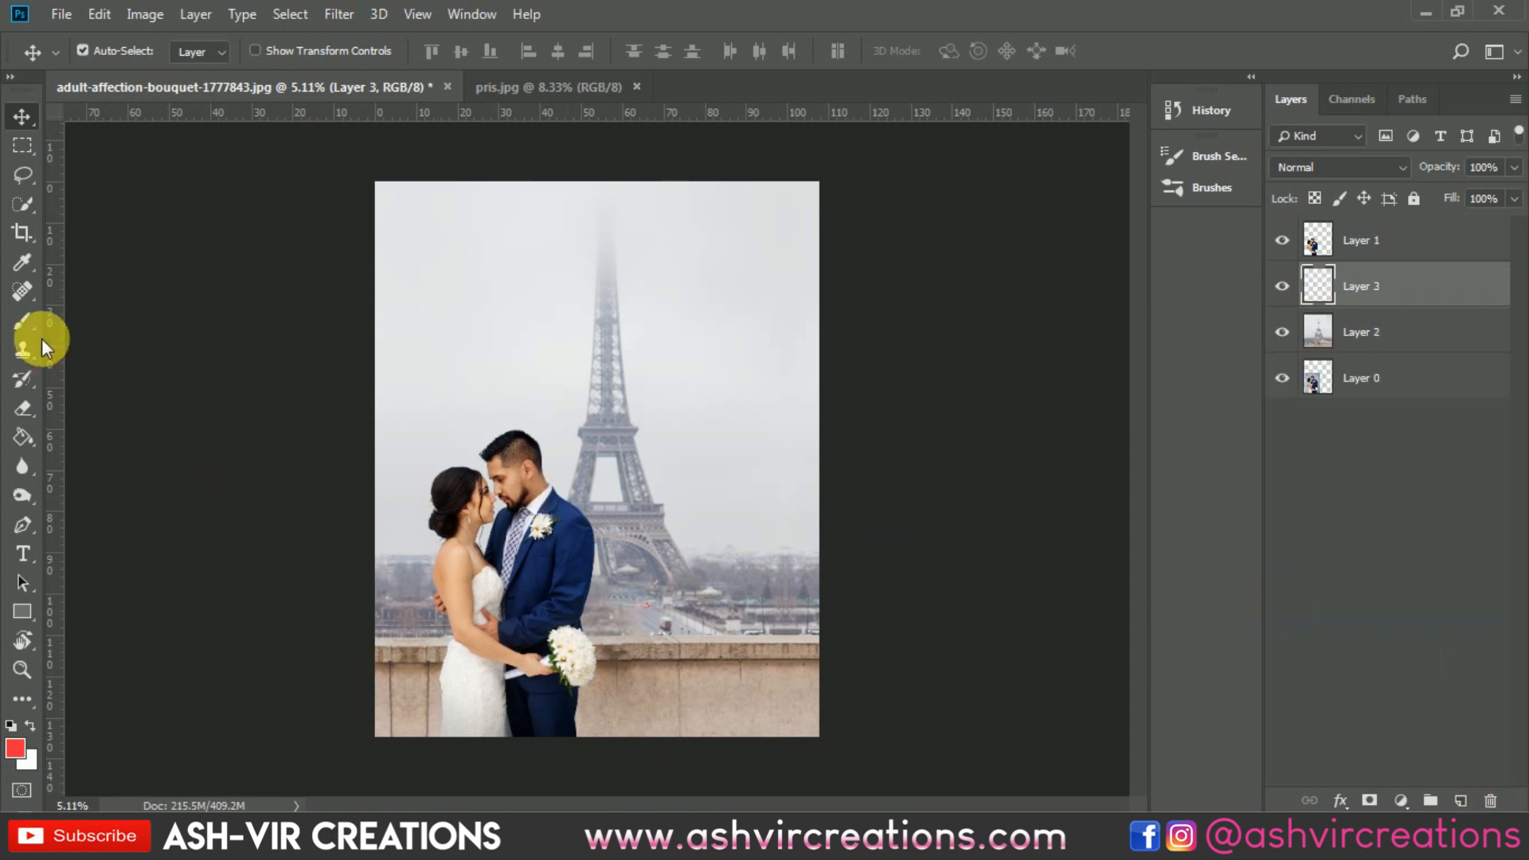
Step: Switch to the Brush tool and set the background color to black
click(22, 321)
click(29, 755)
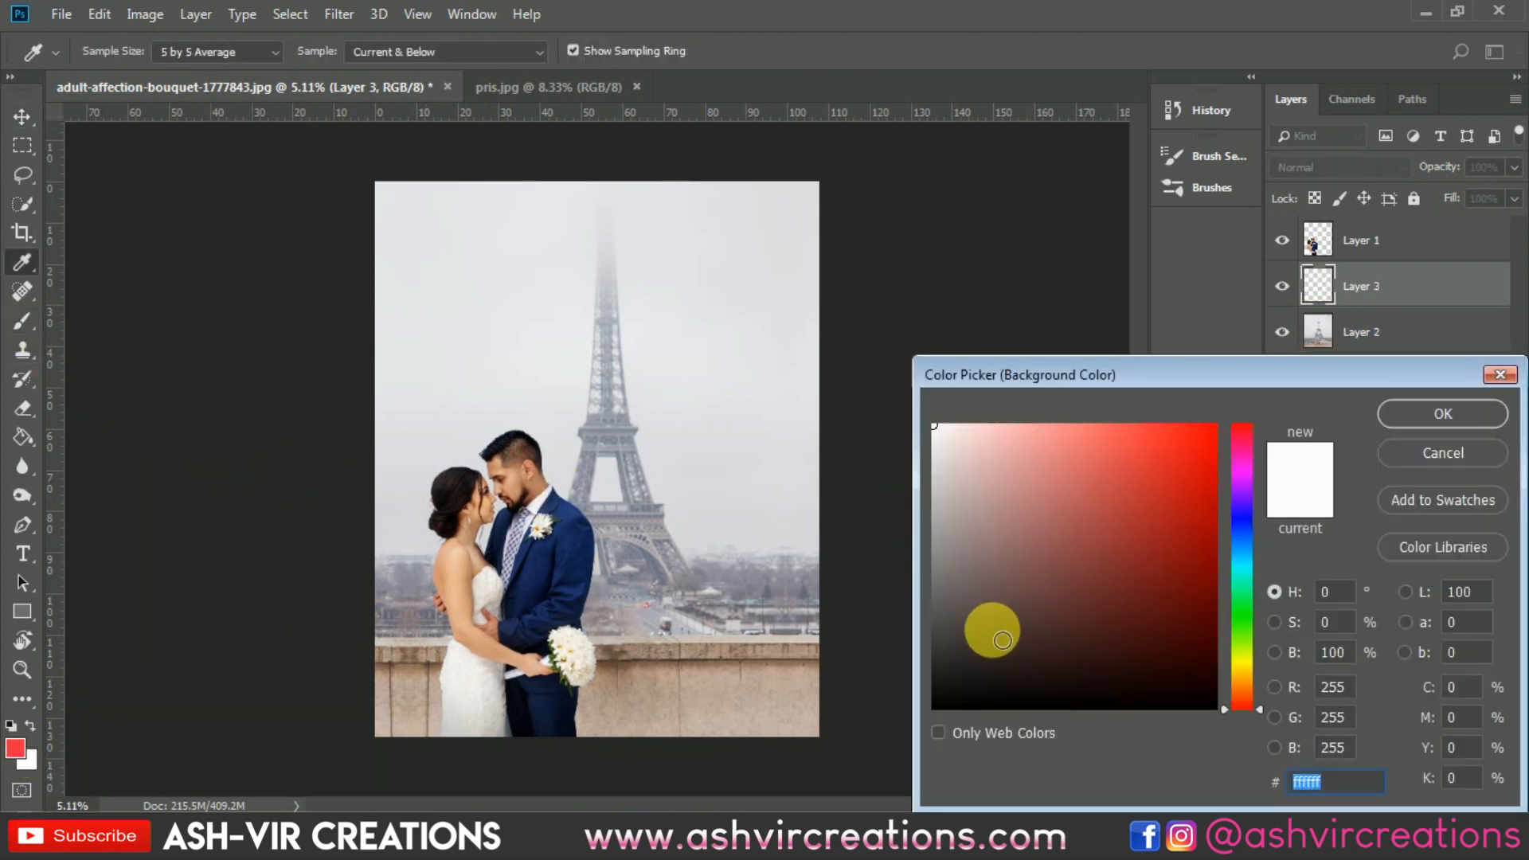
drag(990, 624, 915, 724)
click(1432, 424)
right_click(529, 786)
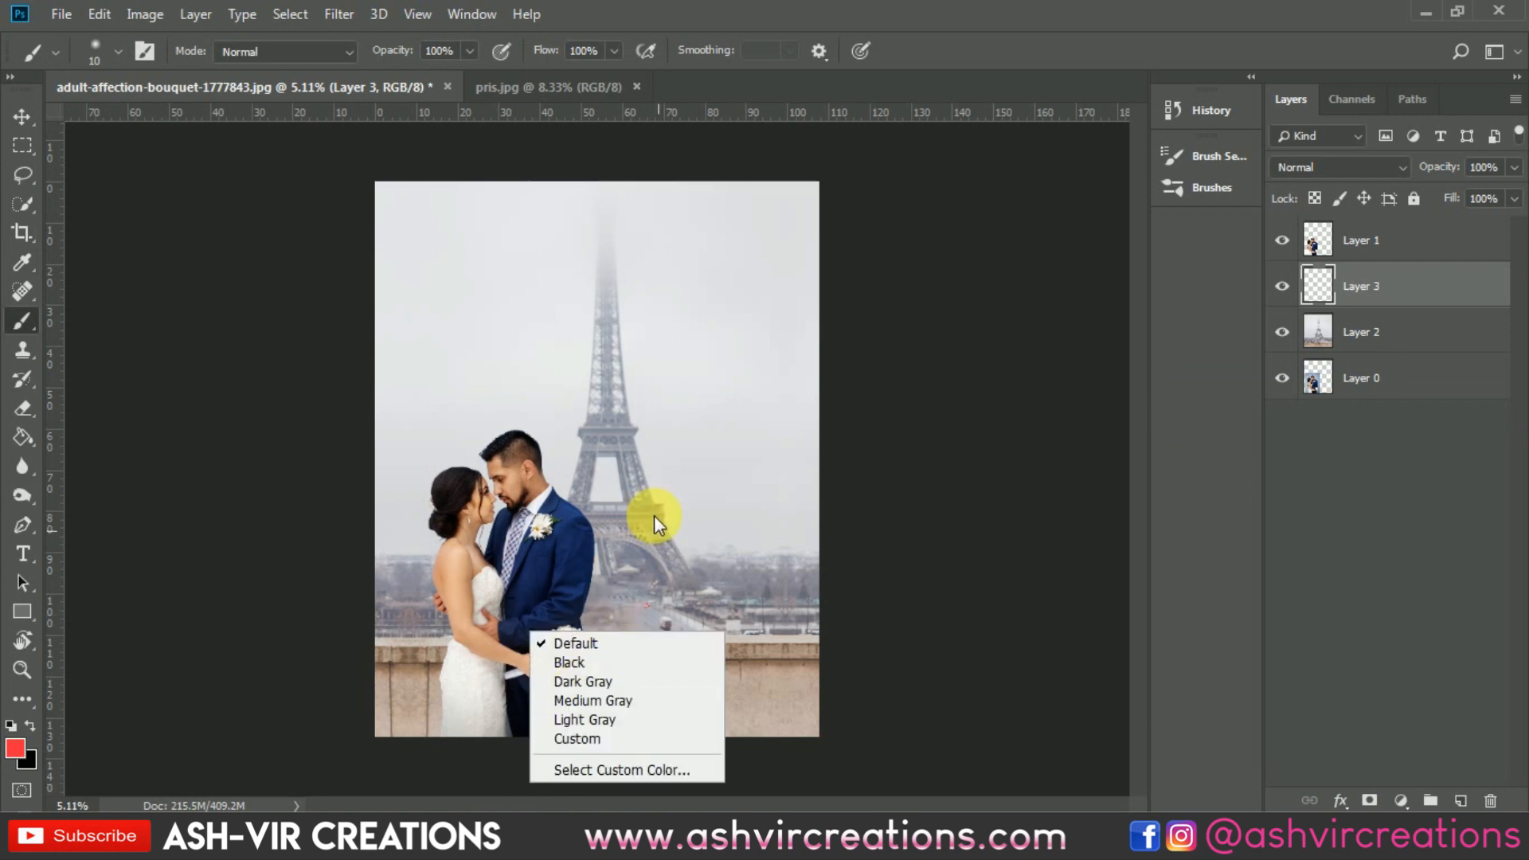
Step: Set the Soft Round brush's size to 495 px
right_click(738, 519)
drag(810, 423, 827, 418)
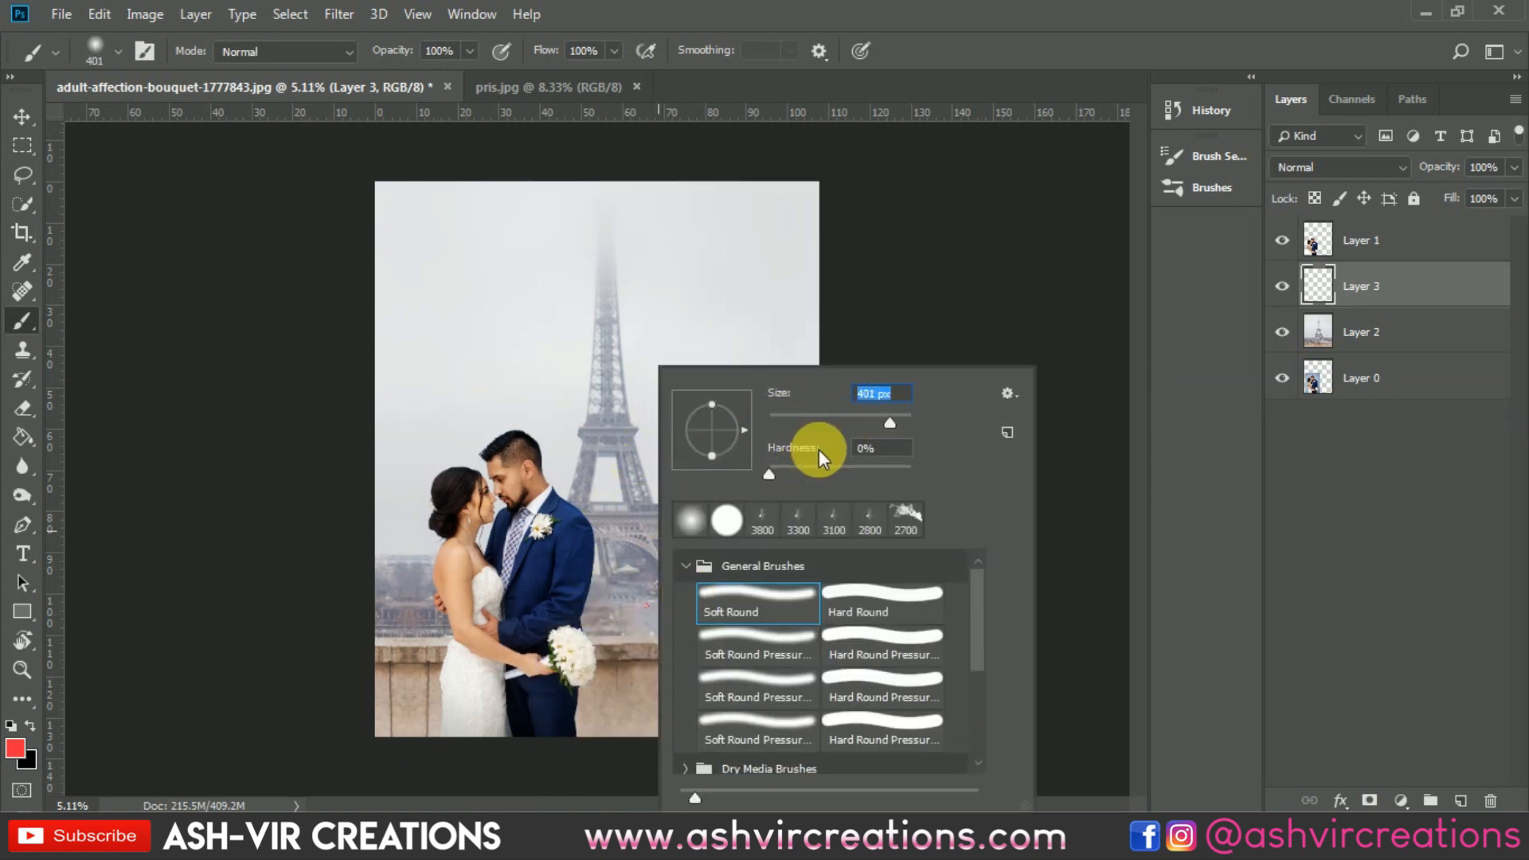
drag(897, 421, 900, 421)
double_click(1021, 25)
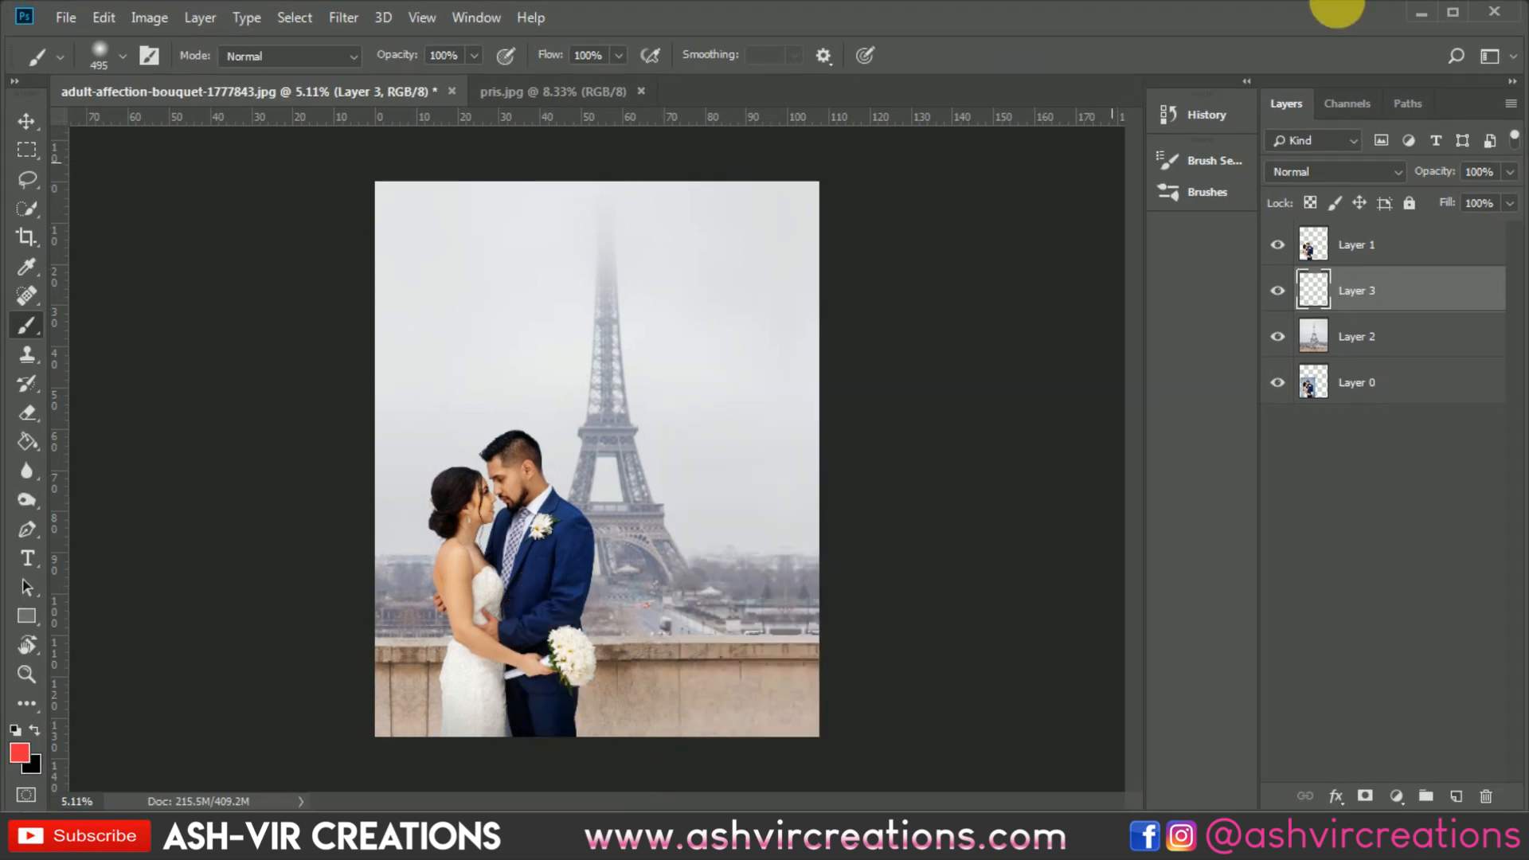
click(1453, 13)
Step: Enlarge the brush to 900 px and swap the colors so black becomes the foreground color
scroll(548, 651, up, 3)
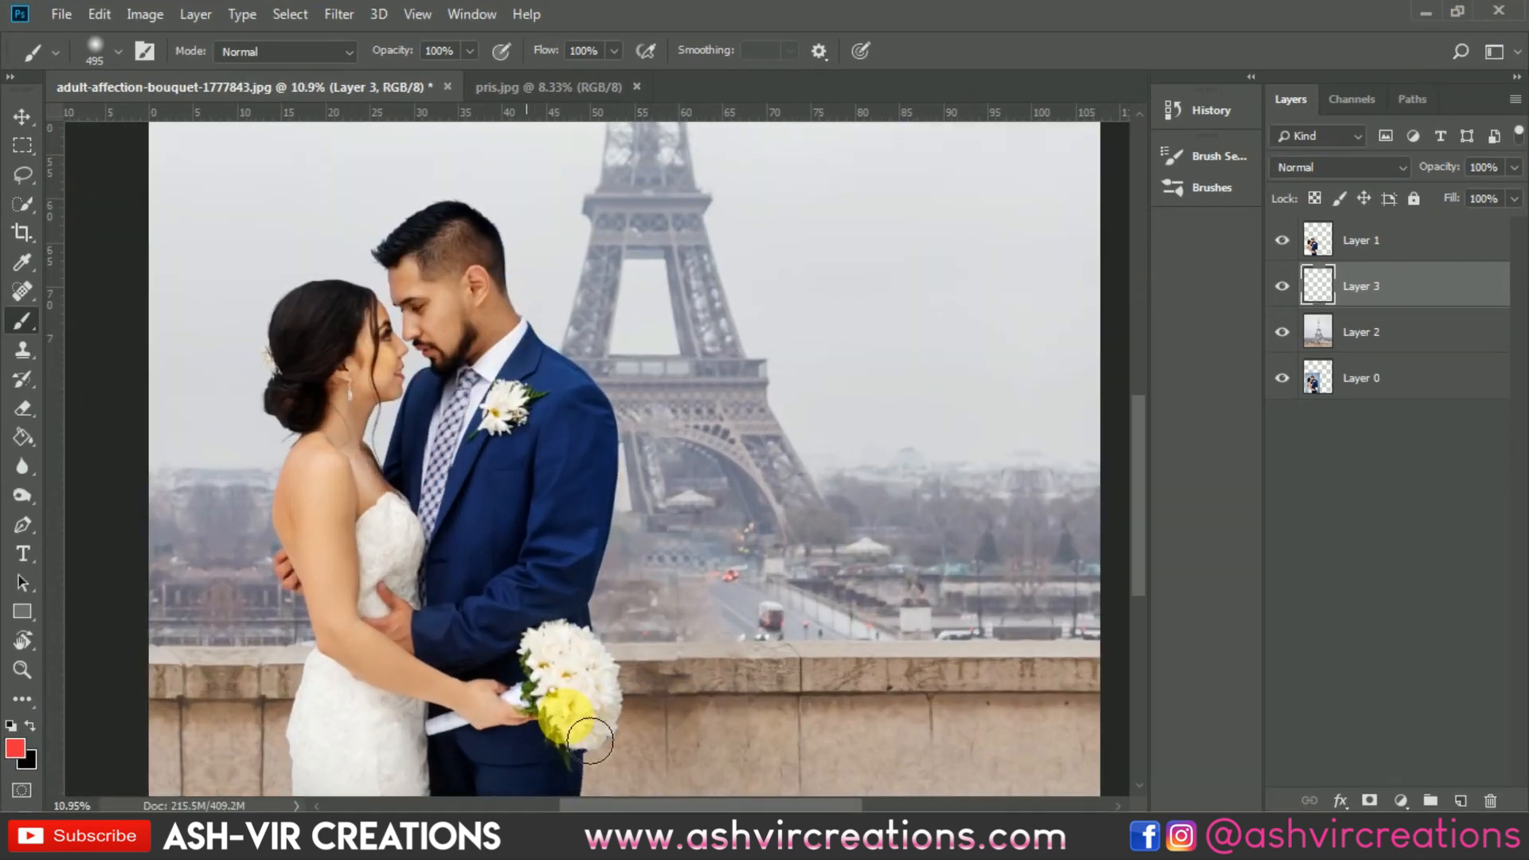
drag(636, 607, 783, 262)
key(bracketright)
key(bracketright)
key(bracketright)
key(bracketright)
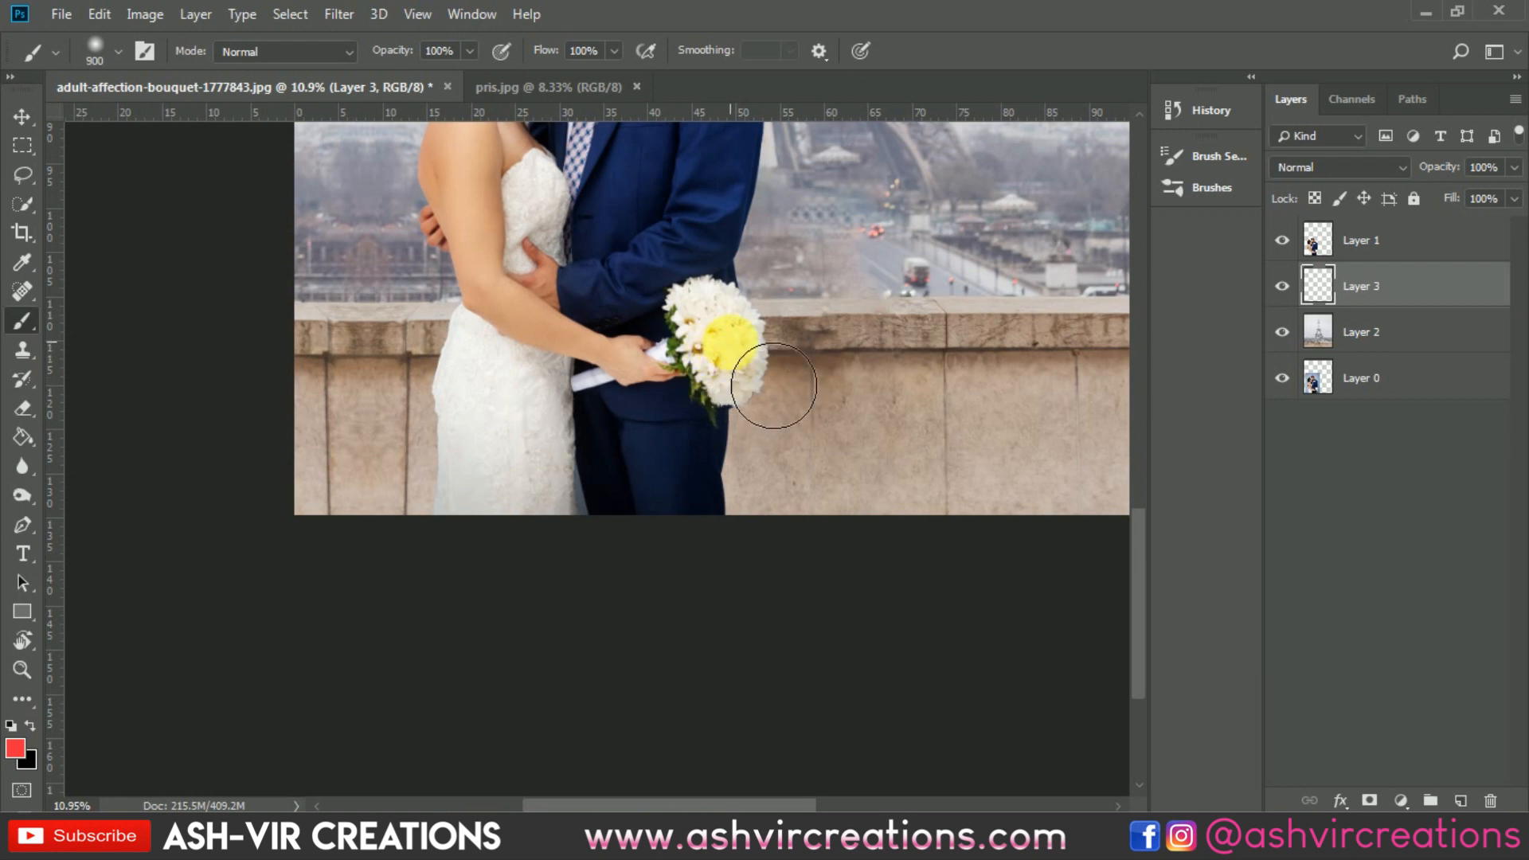
click(730, 342)
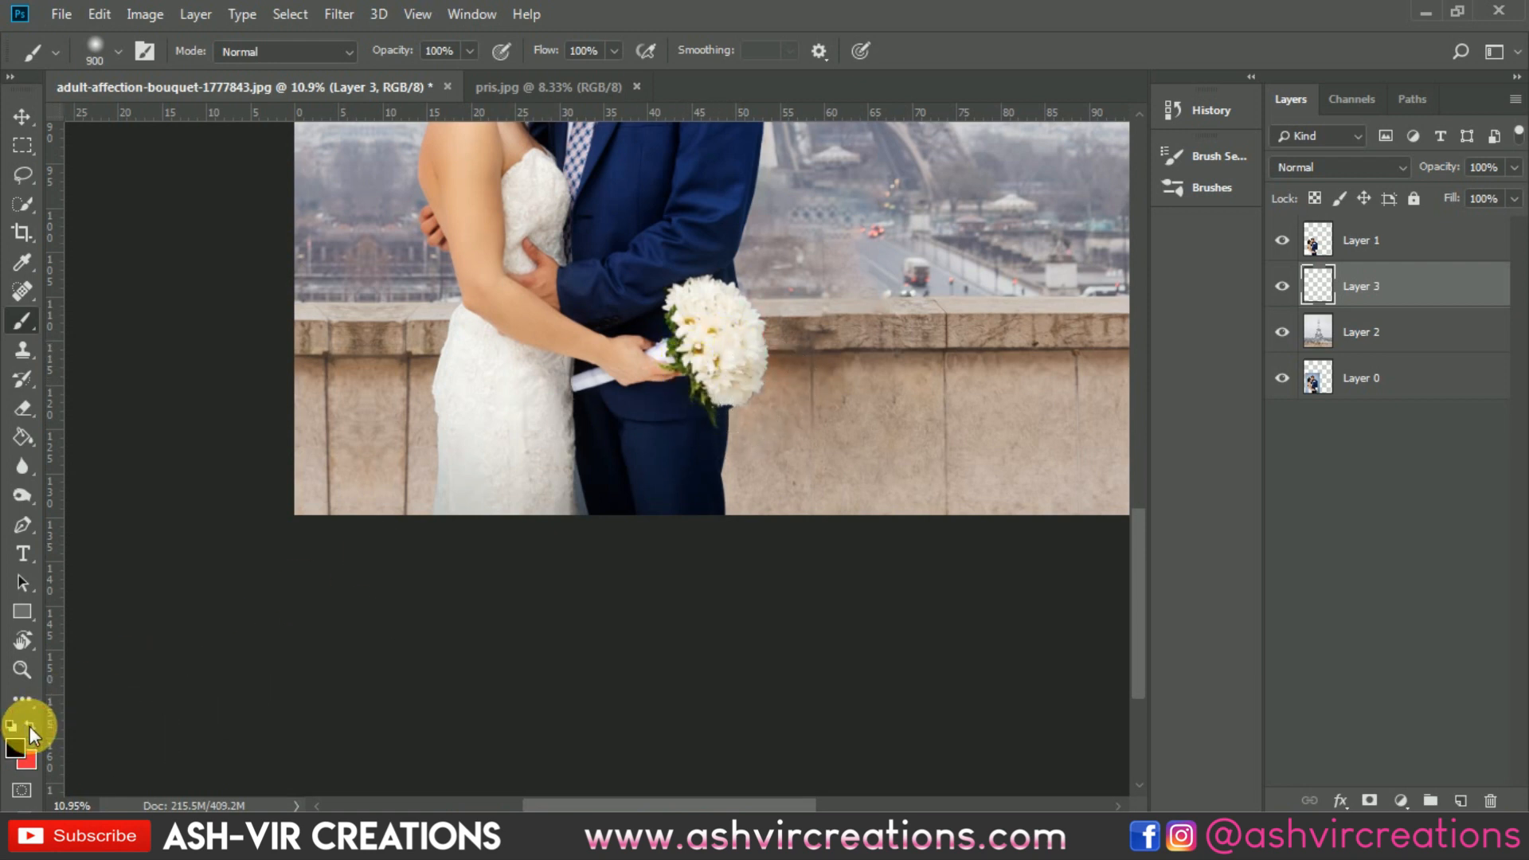
Step: Paint soft black shadows on Layer 3 behind the groom's trousers and the bride's dress, and compare the image with and without them
click(705, 381)
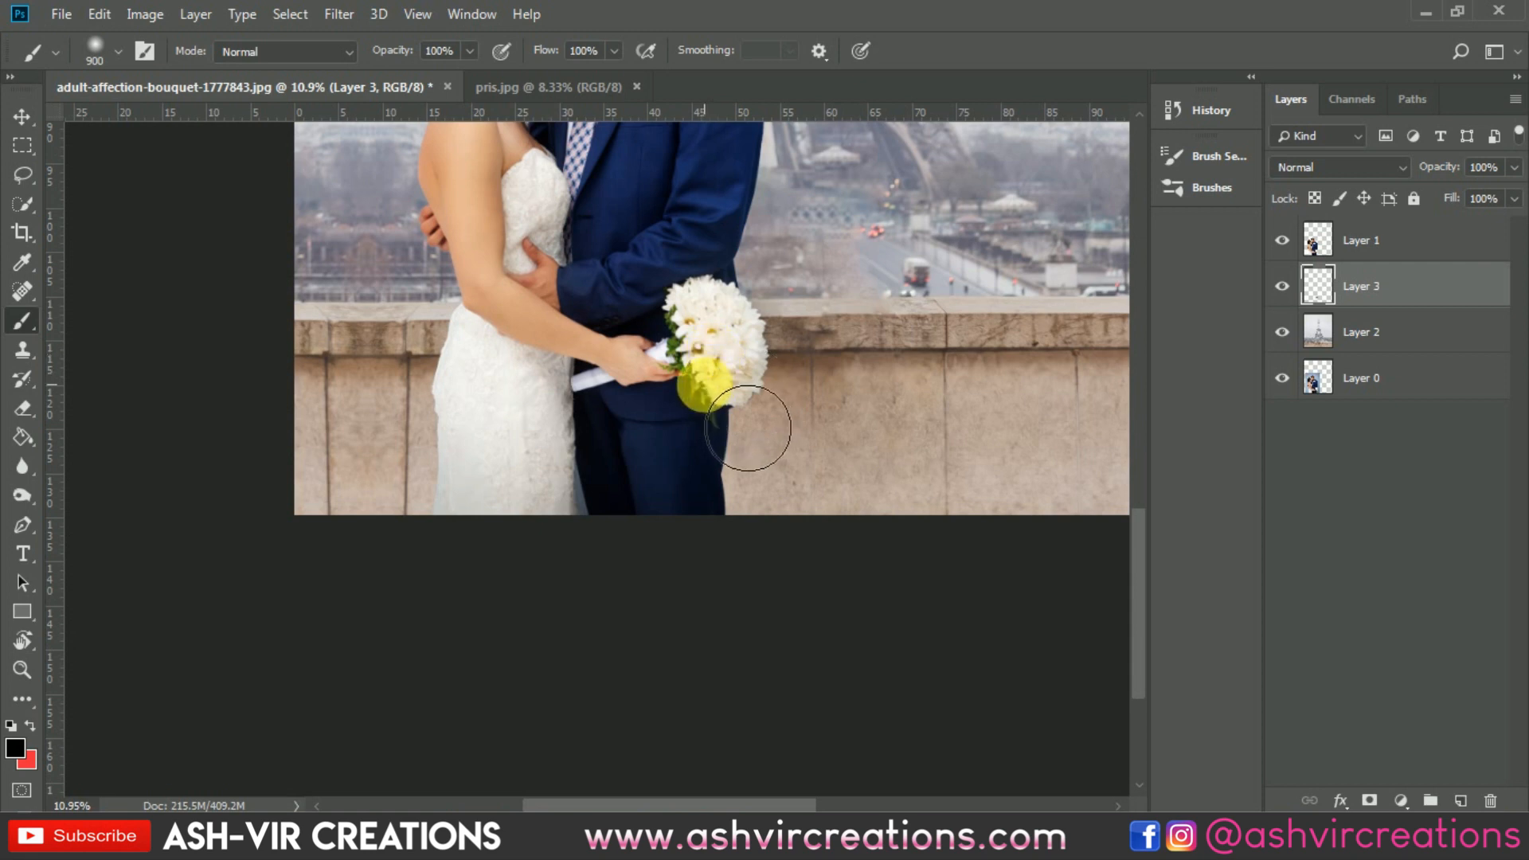
click(678, 444)
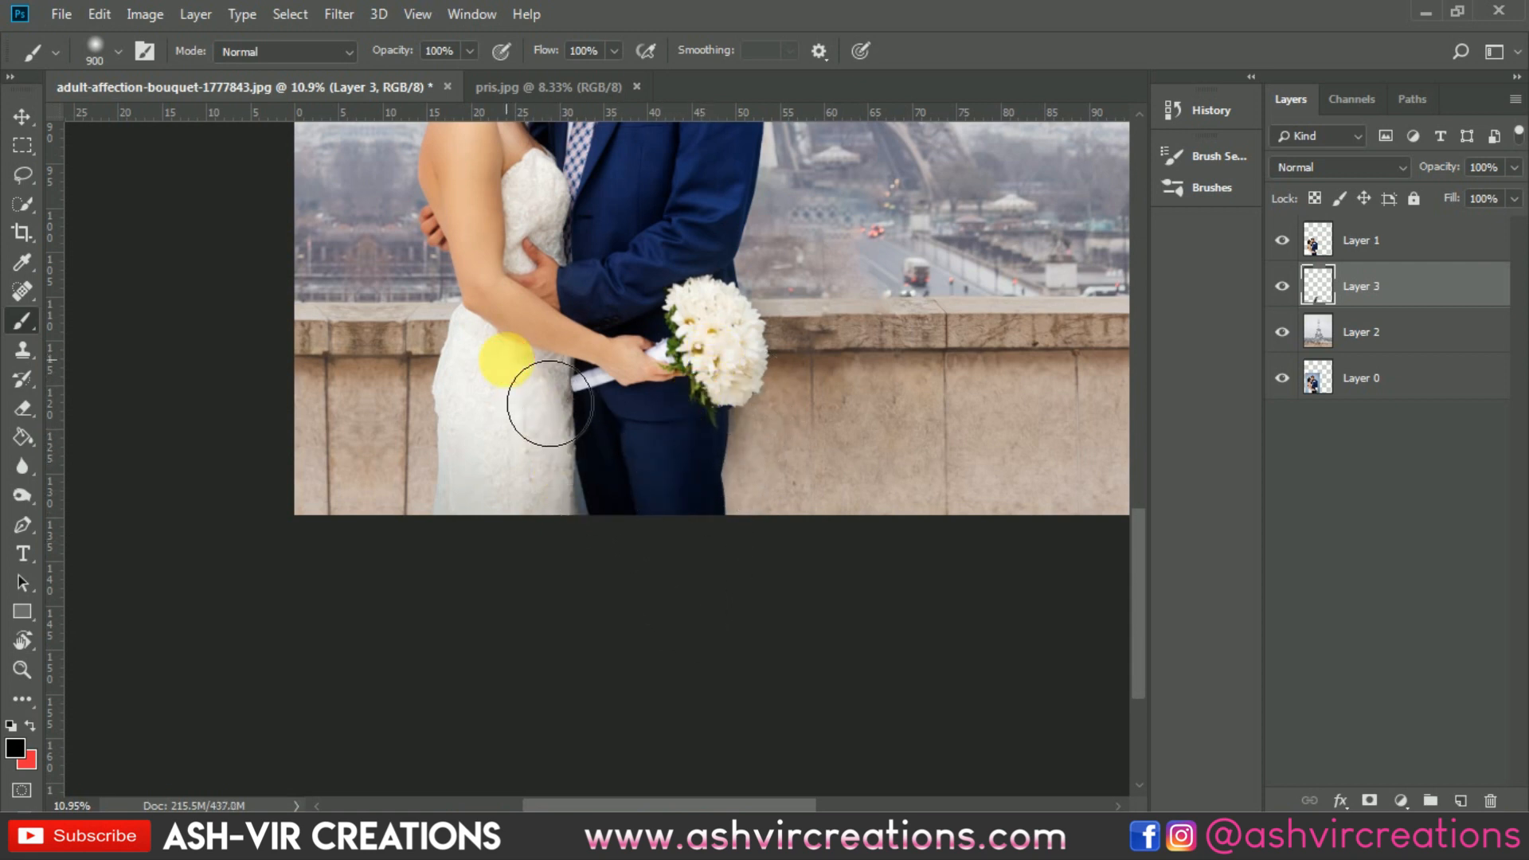
drag(503, 358, 488, 395)
drag(532, 466, 539, 576)
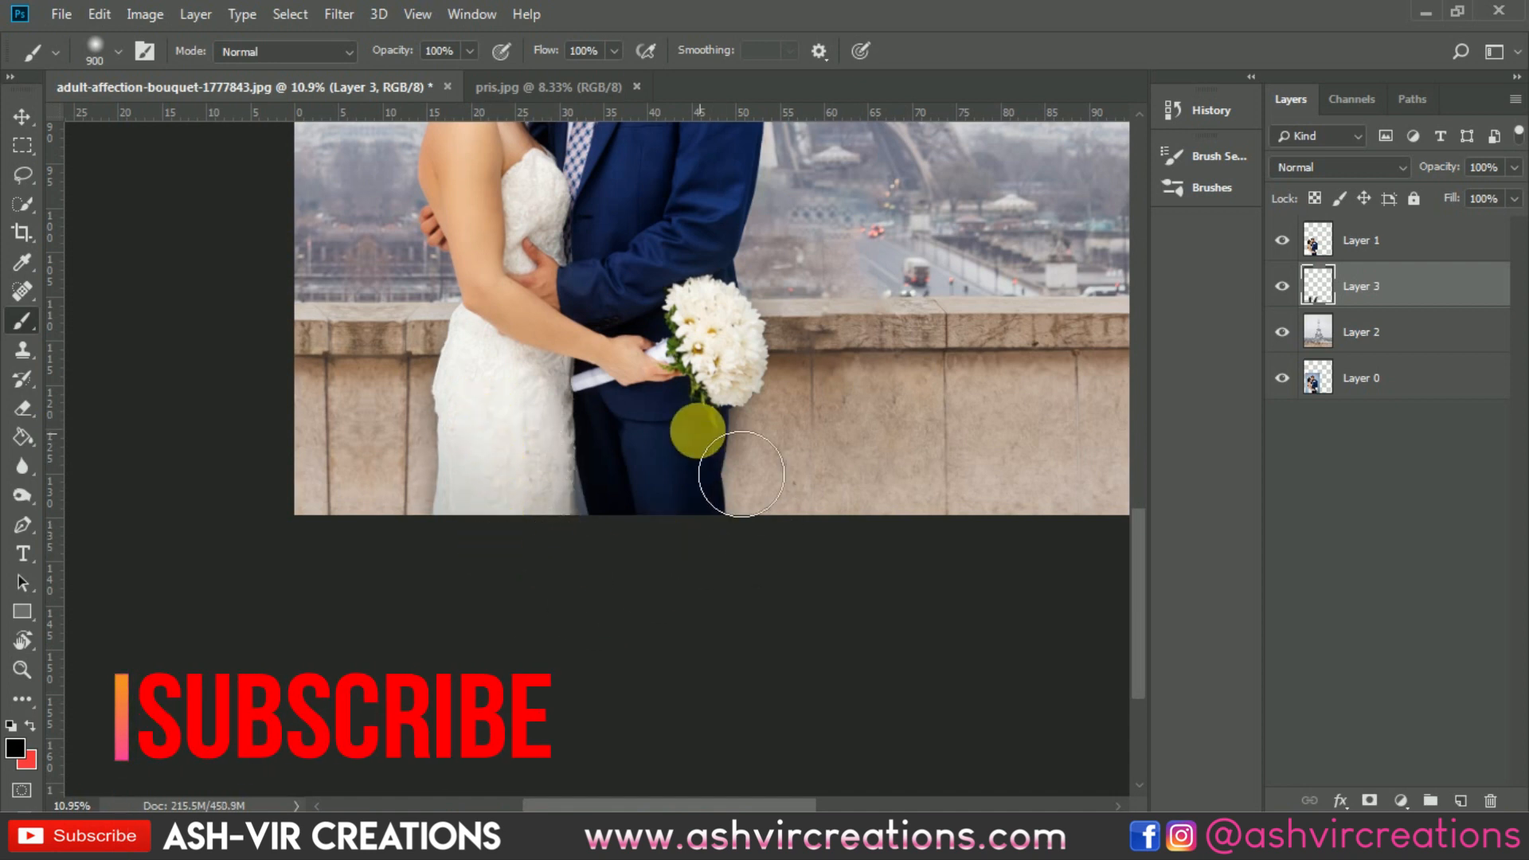
key(v)
scroll(639, 338, down, 4)
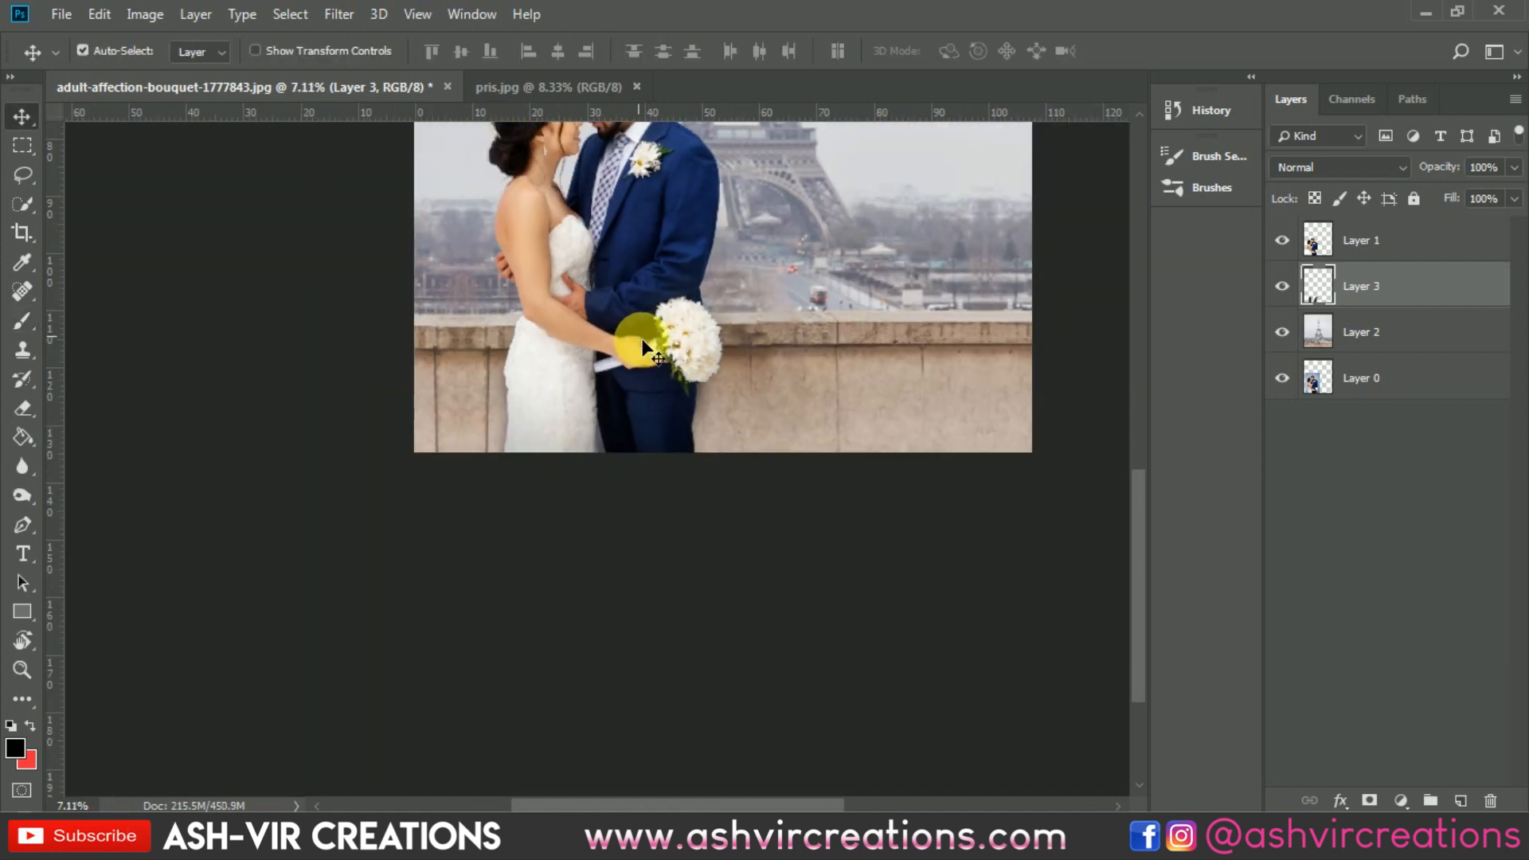
scroll(760, 405, up, 3)
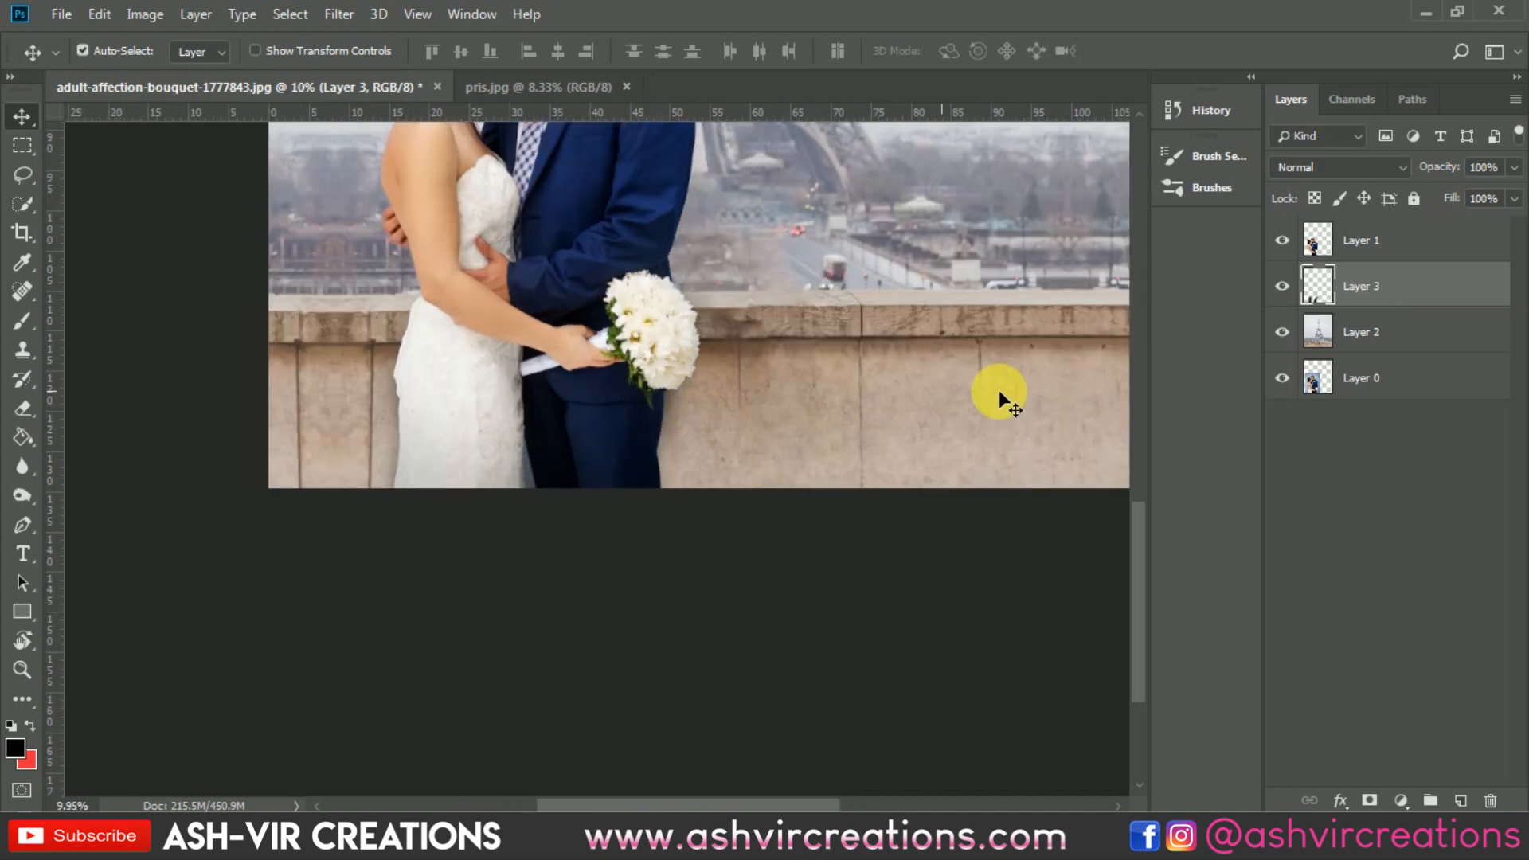
click(1282, 286)
click(1283, 286)
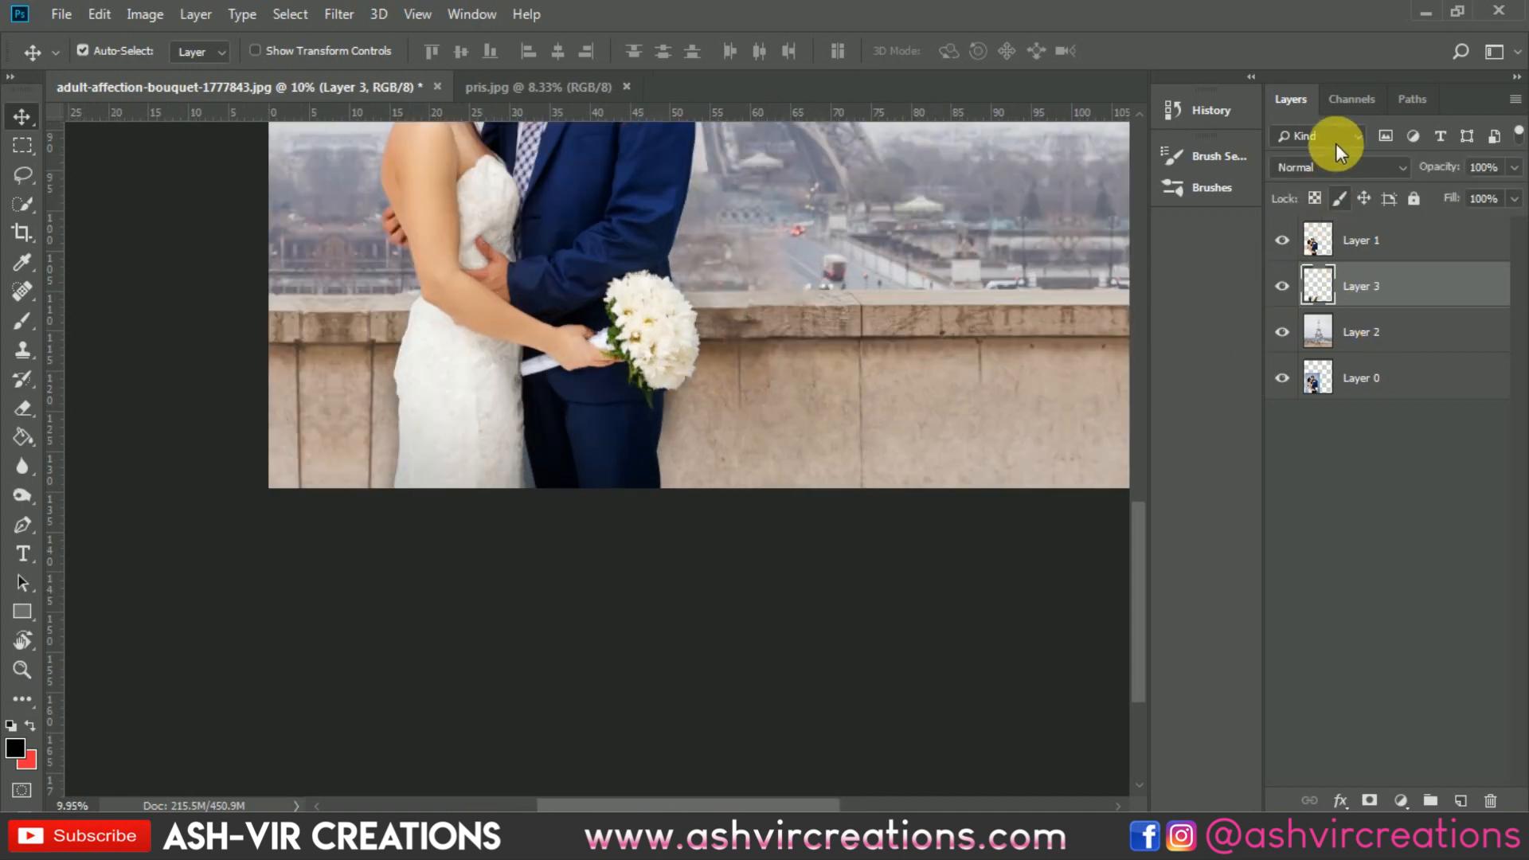
Step: Set the shadow layer's blend mode to Multiply and its opacity to 32%
click(1319, 167)
click(1321, 257)
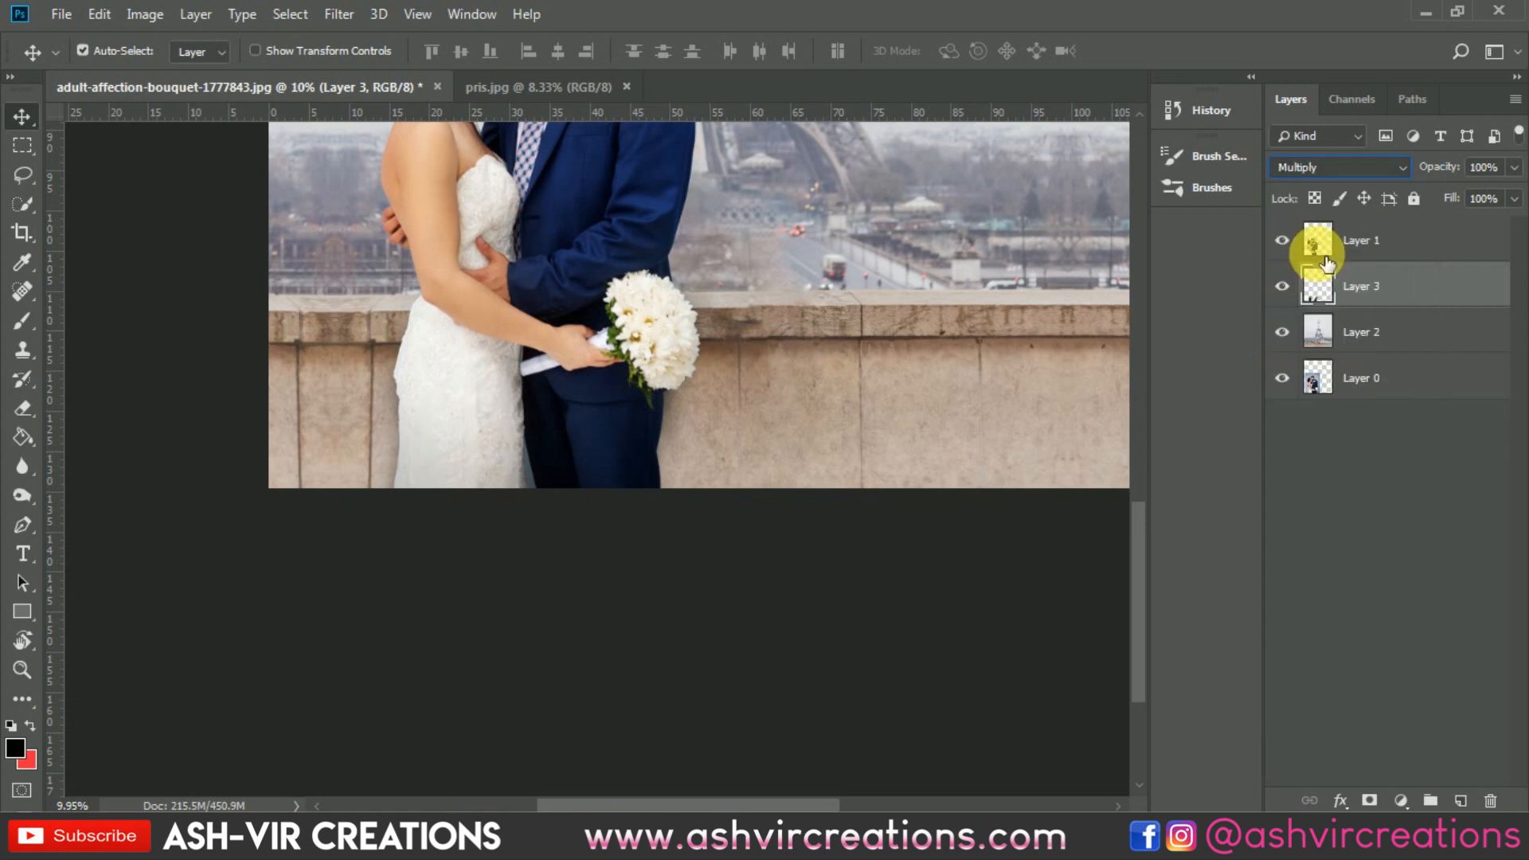
drag(1441, 181, 1354, 169)
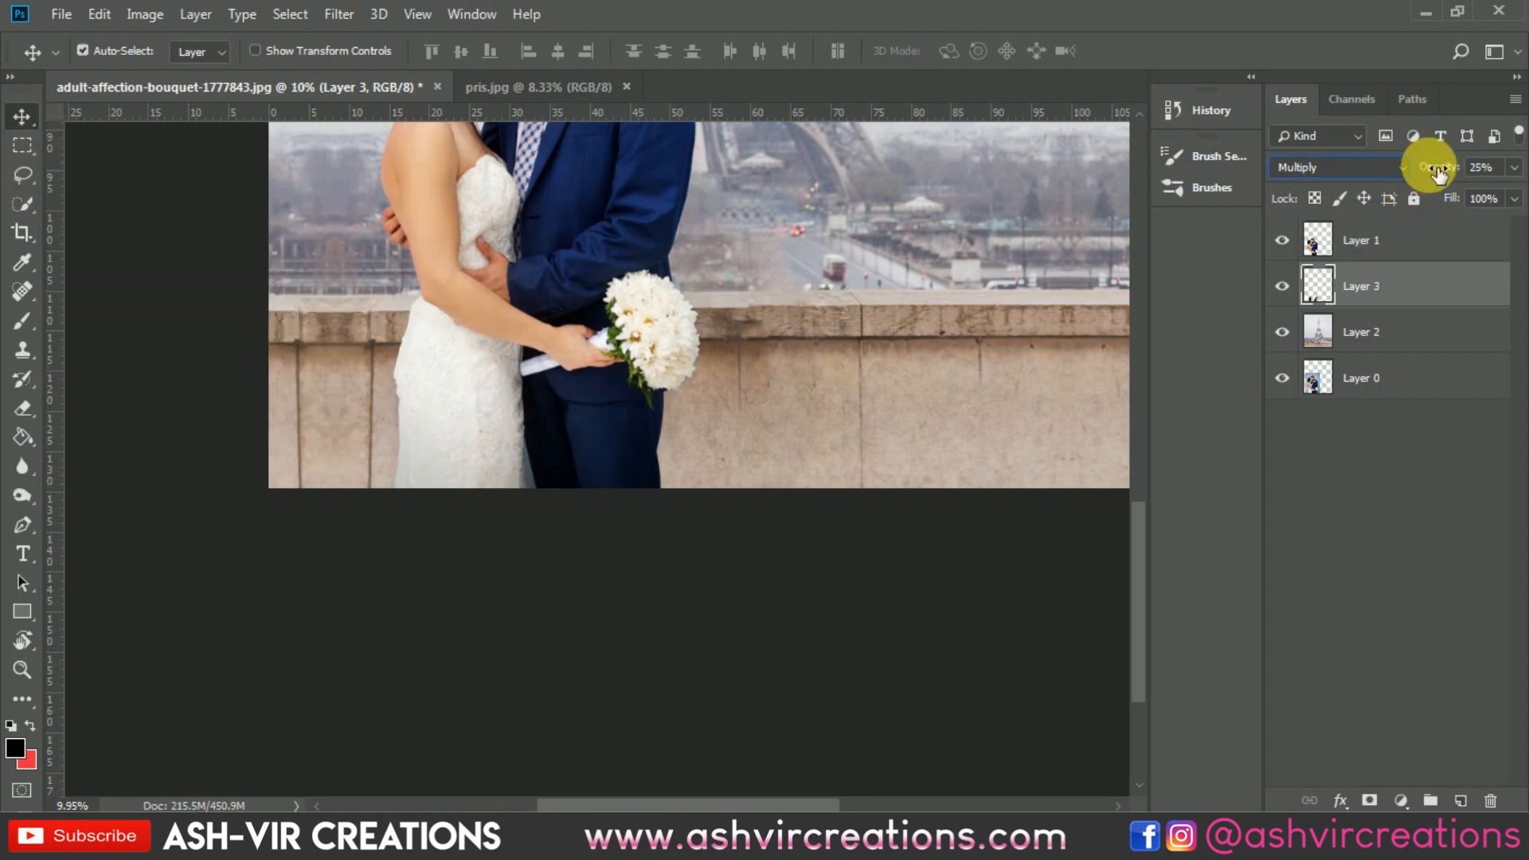
drag(1428, 164, 1448, 173)
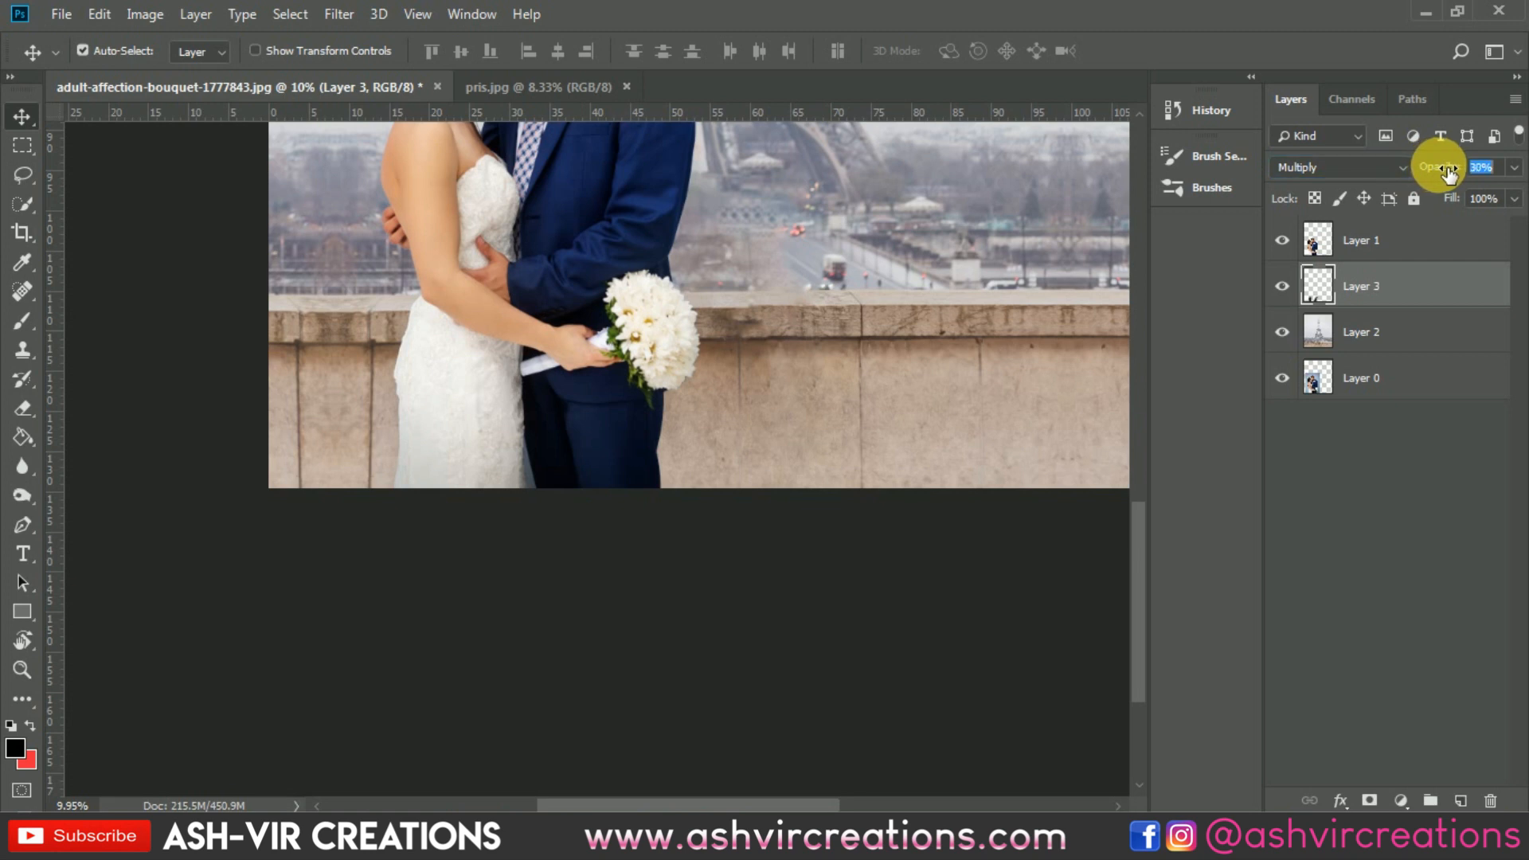
Step: Try merging the couple, shadow and Eiffel Tower layers, inspect the composite, and undo the merge
click(1381, 378)
key(ctrl+0)
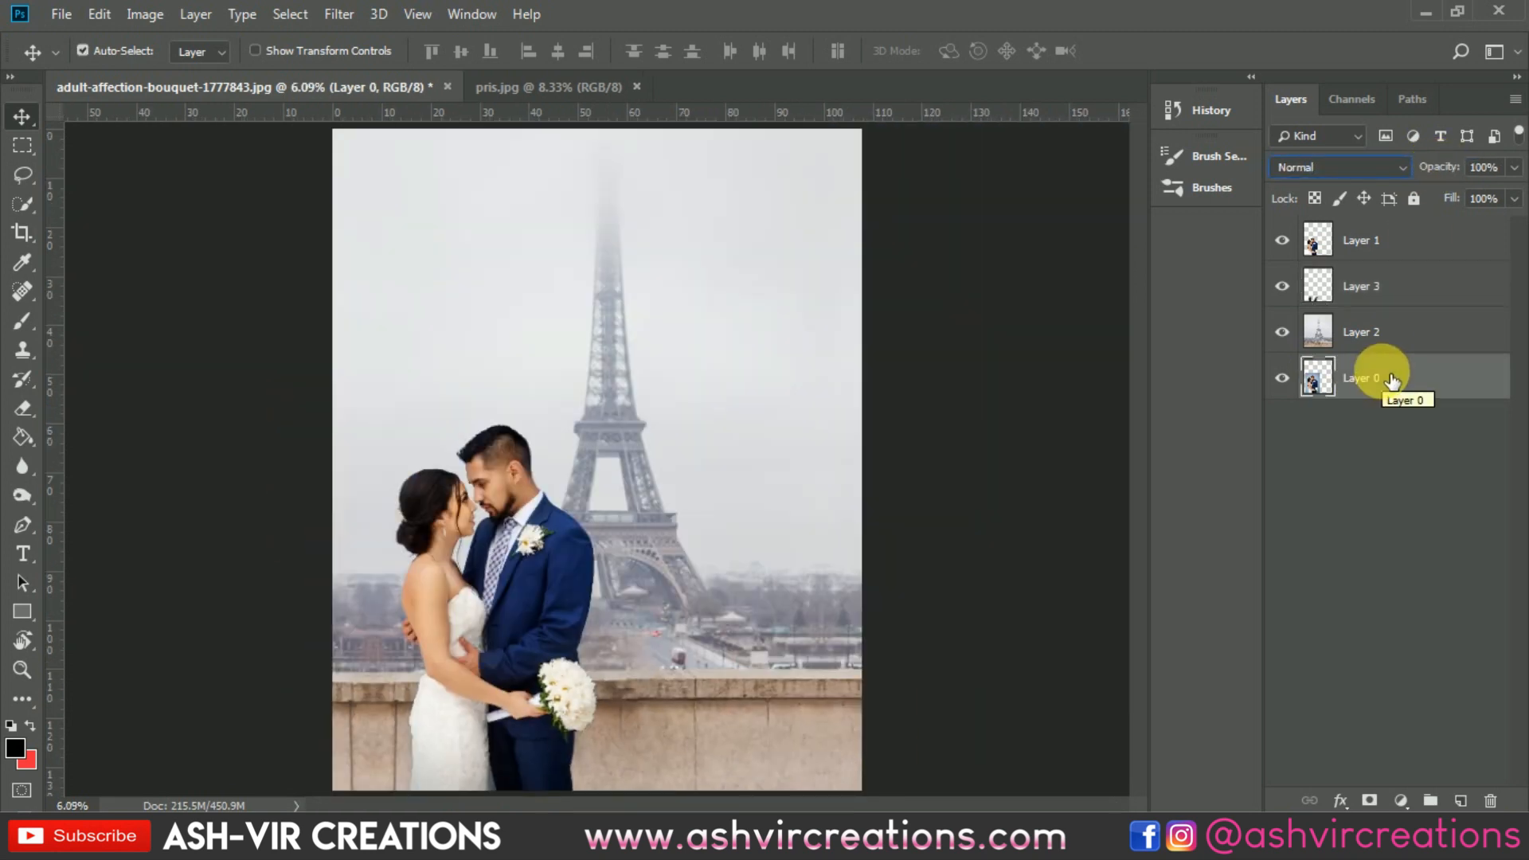
click(1418, 238)
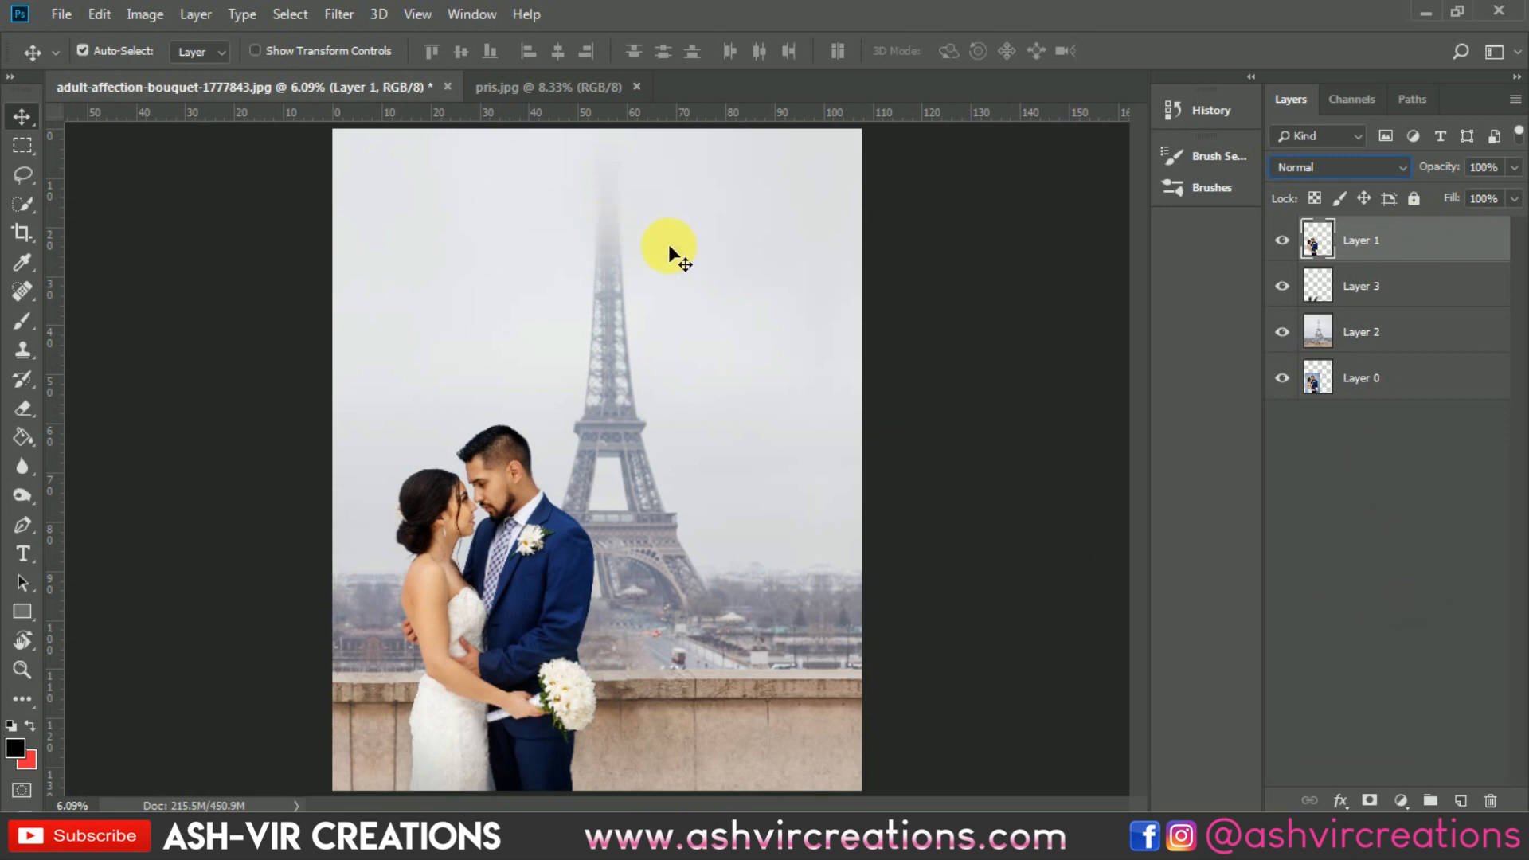
shift+click(1389, 333)
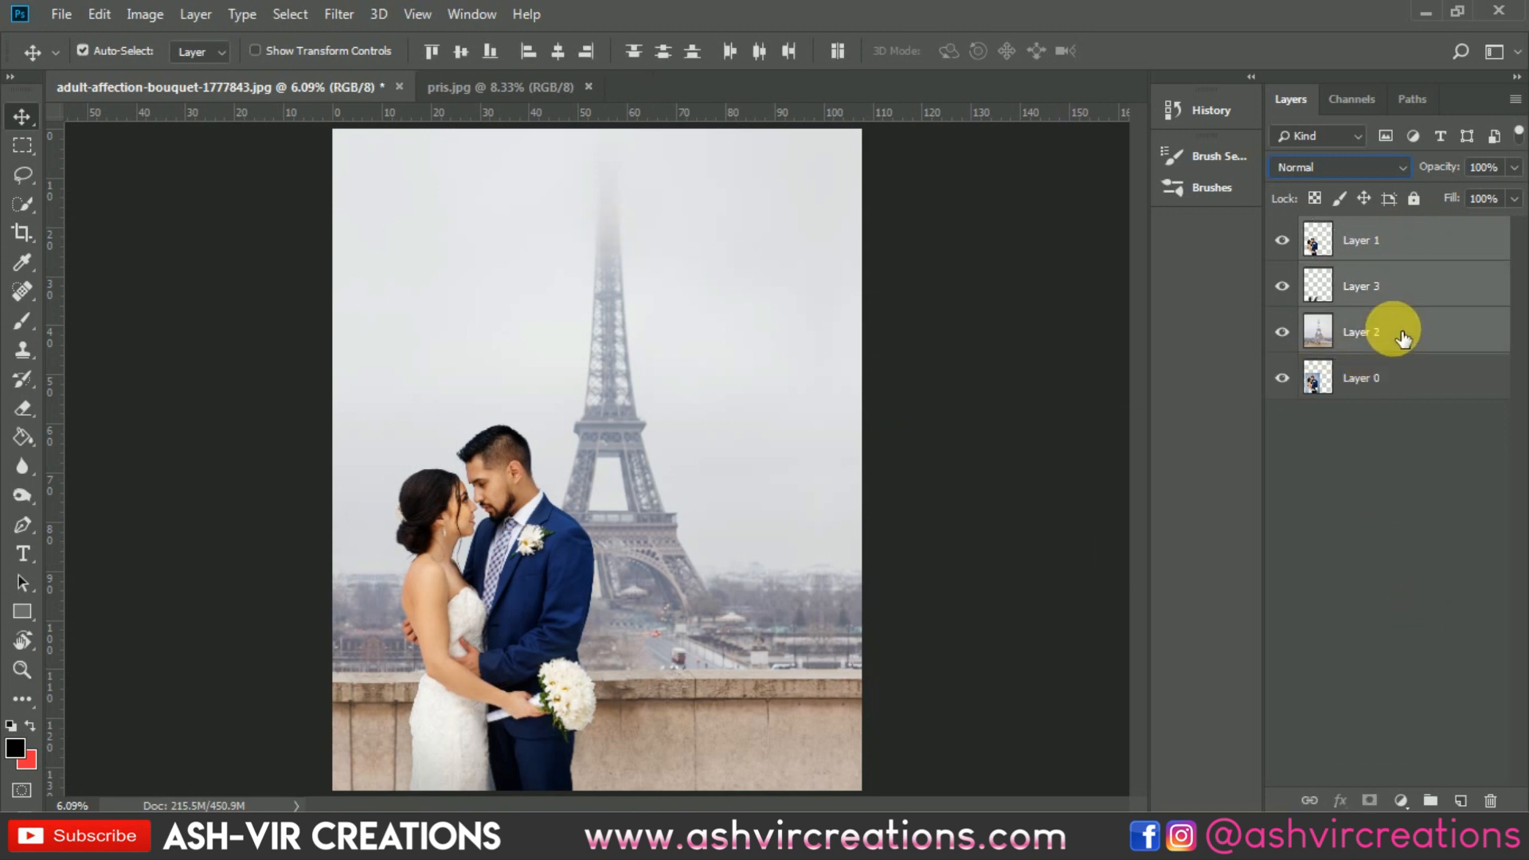
right_click(1389, 334)
click(1186, 624)
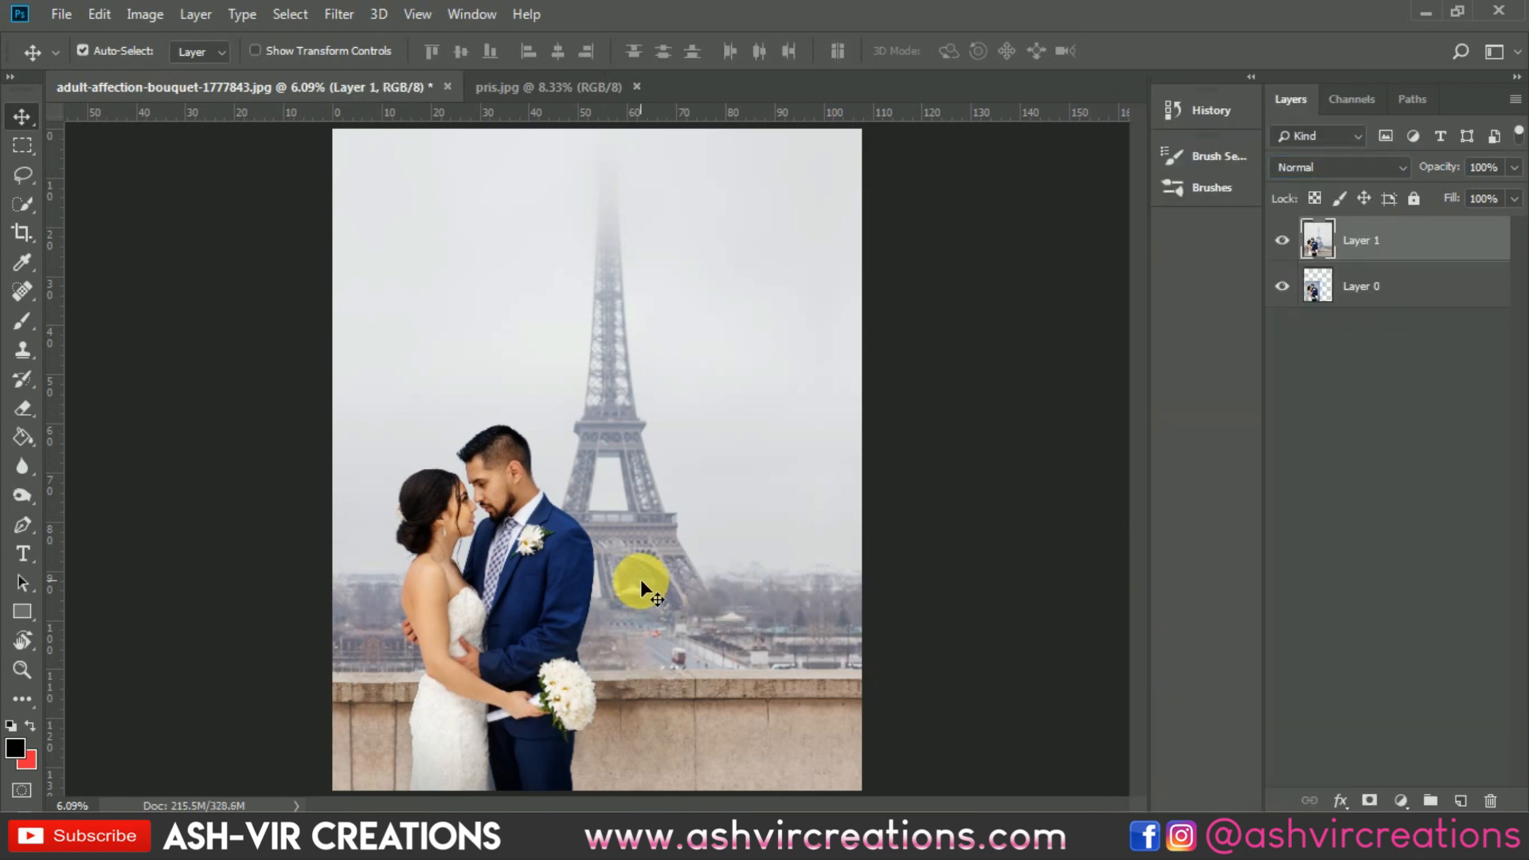
scroll(641, 580, down, 3)
scroll(641, 576, up, 5)
scroll(625, 685, up, 2)
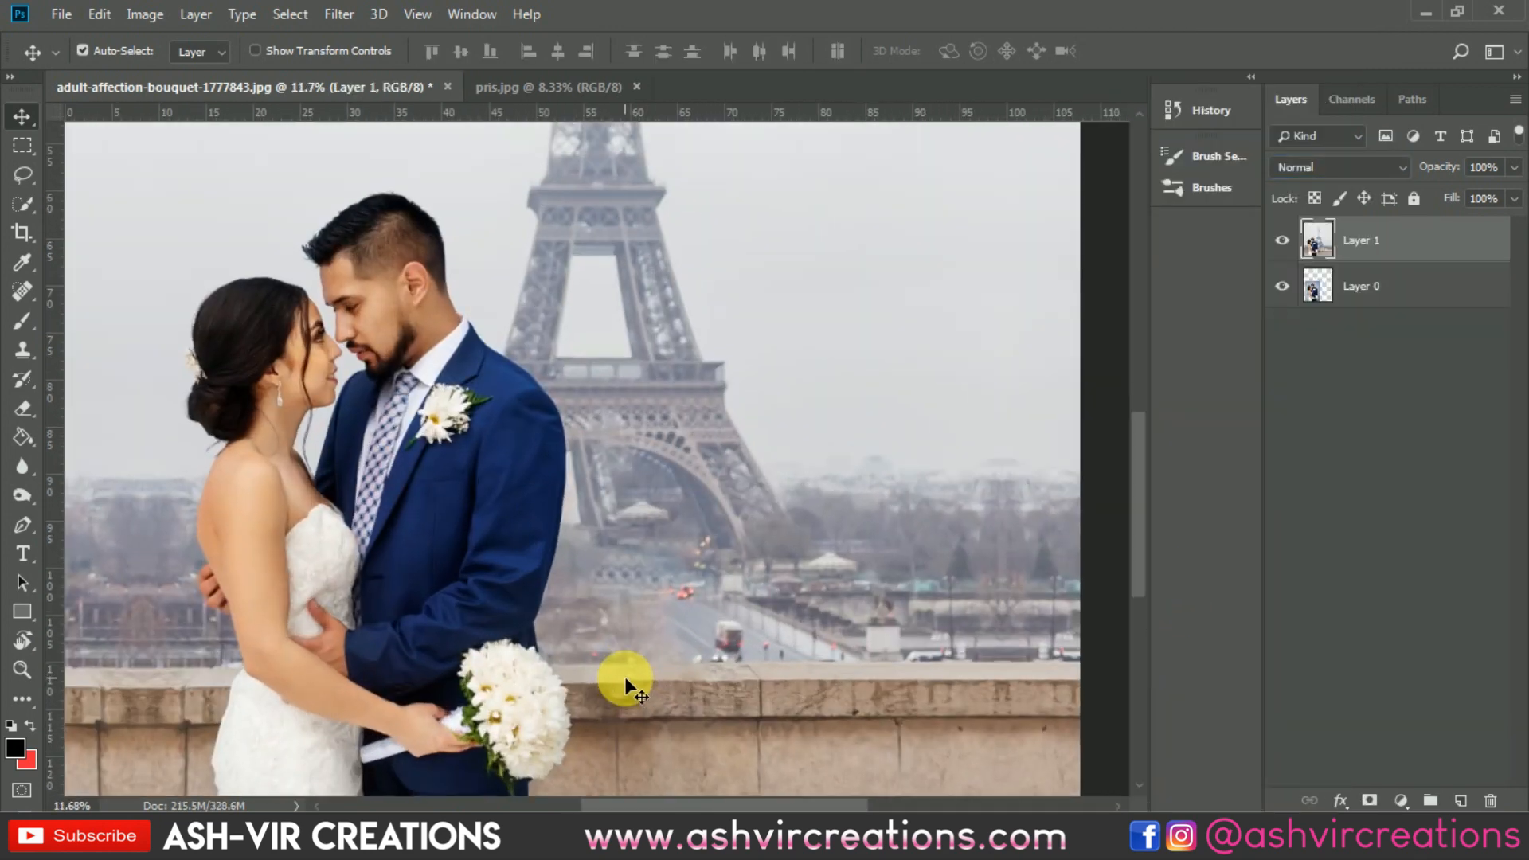
scroll(626, 685, down, 1)
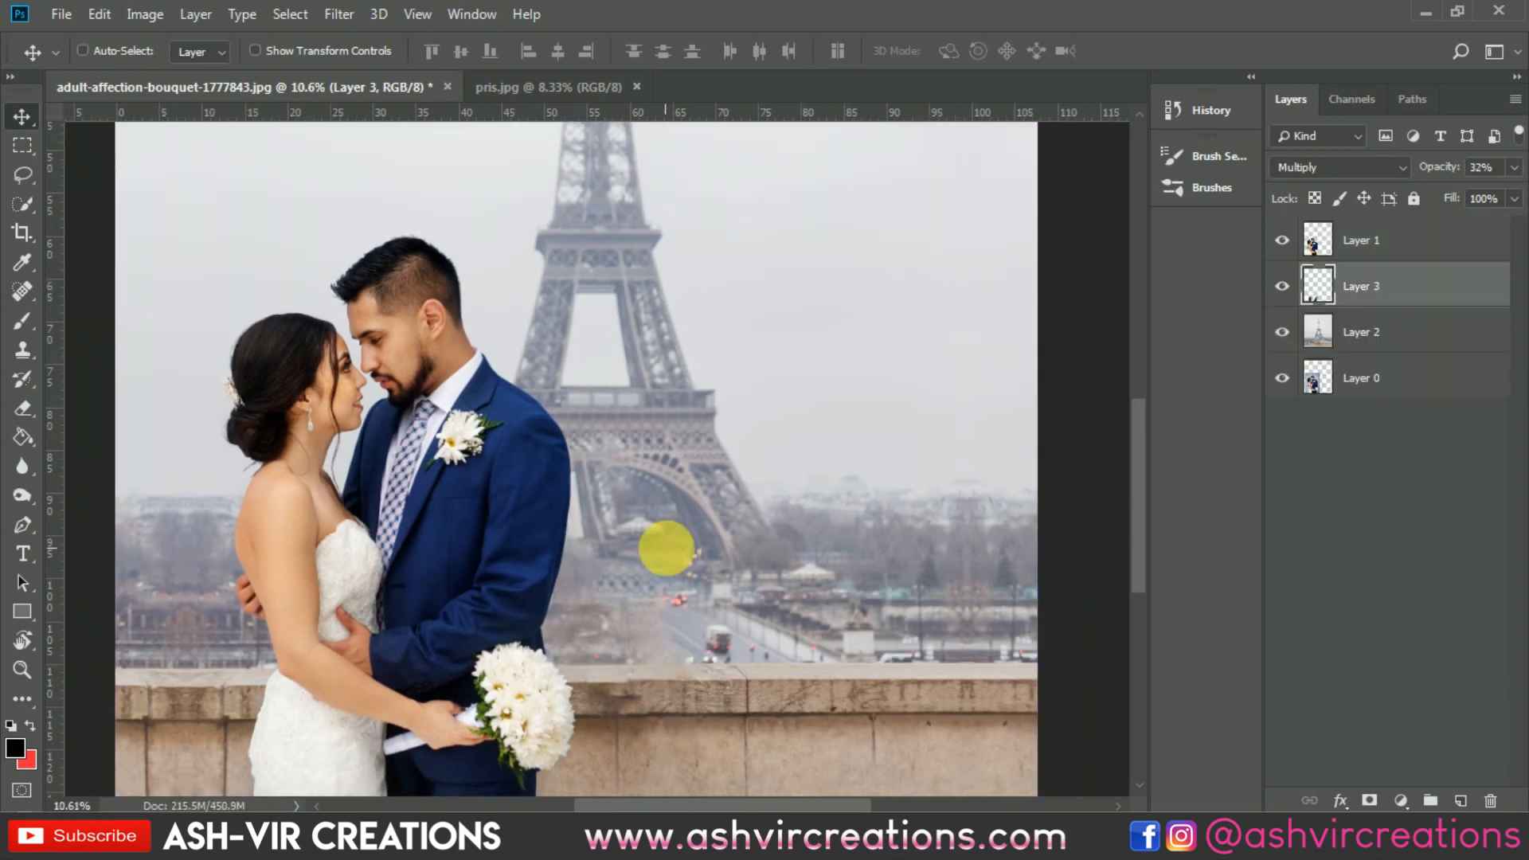
key(ctrl+0)
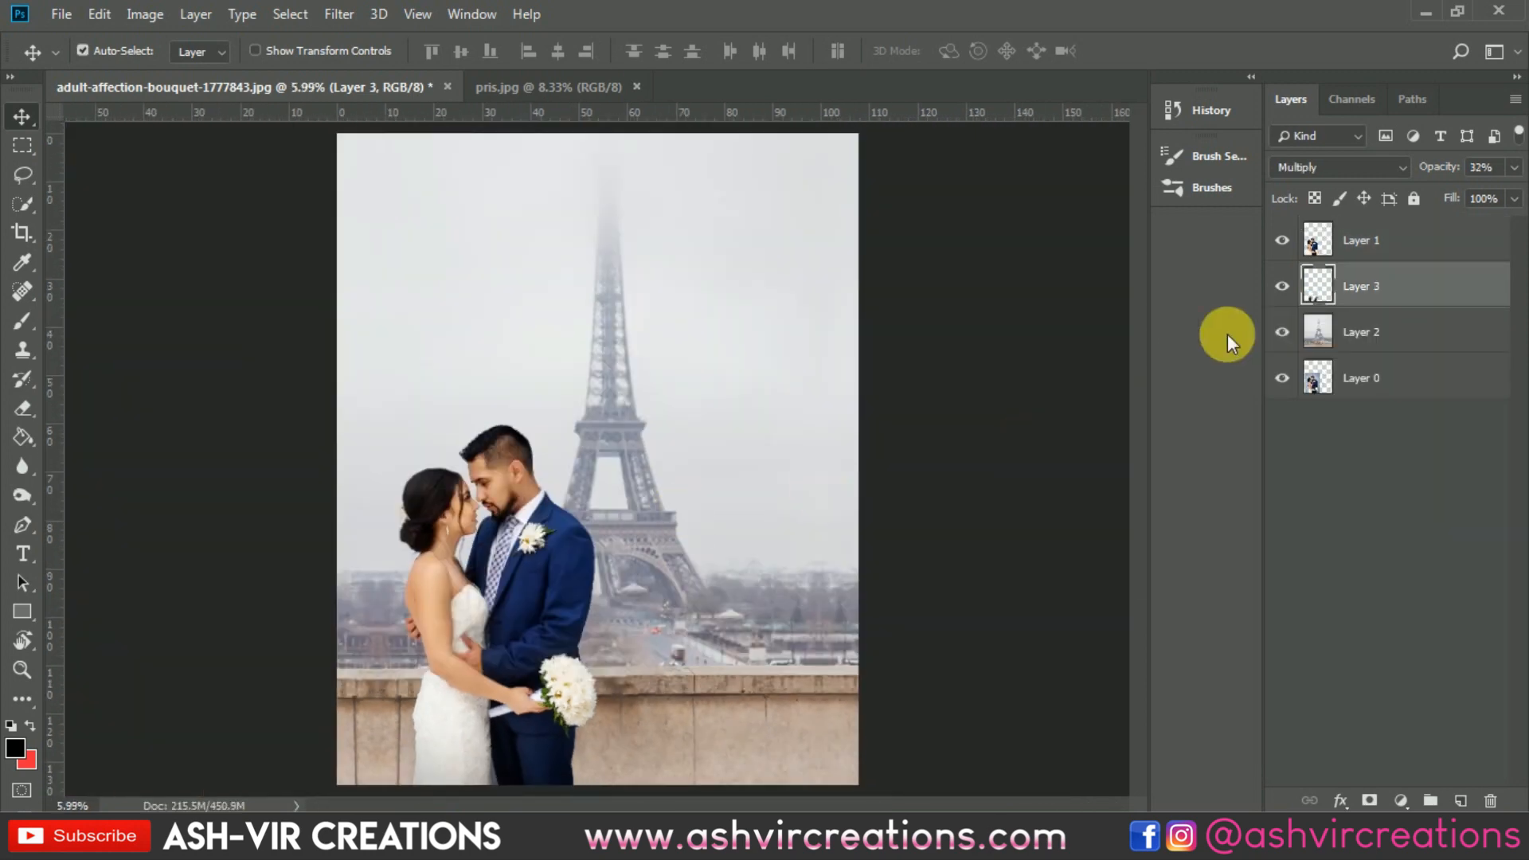
Step: Apply a 26 px Tilt-Shift blur to the Eiffel Tower layer, with its center at the wall's base and the upper transition line at the wall's top edge
click(1357, 331)
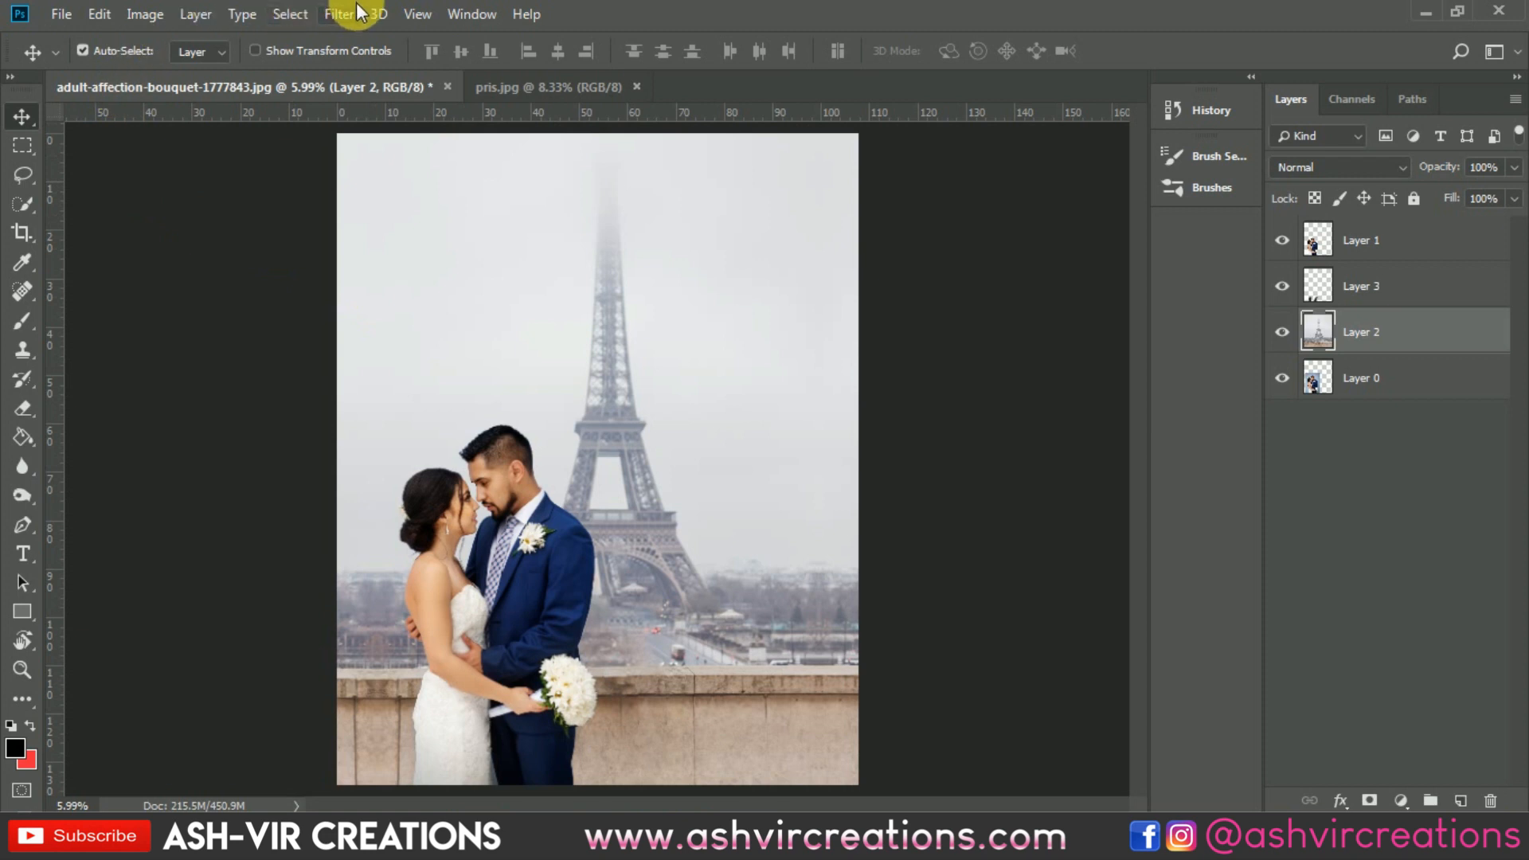
click(376, 13)
mouse_move(338, 25)
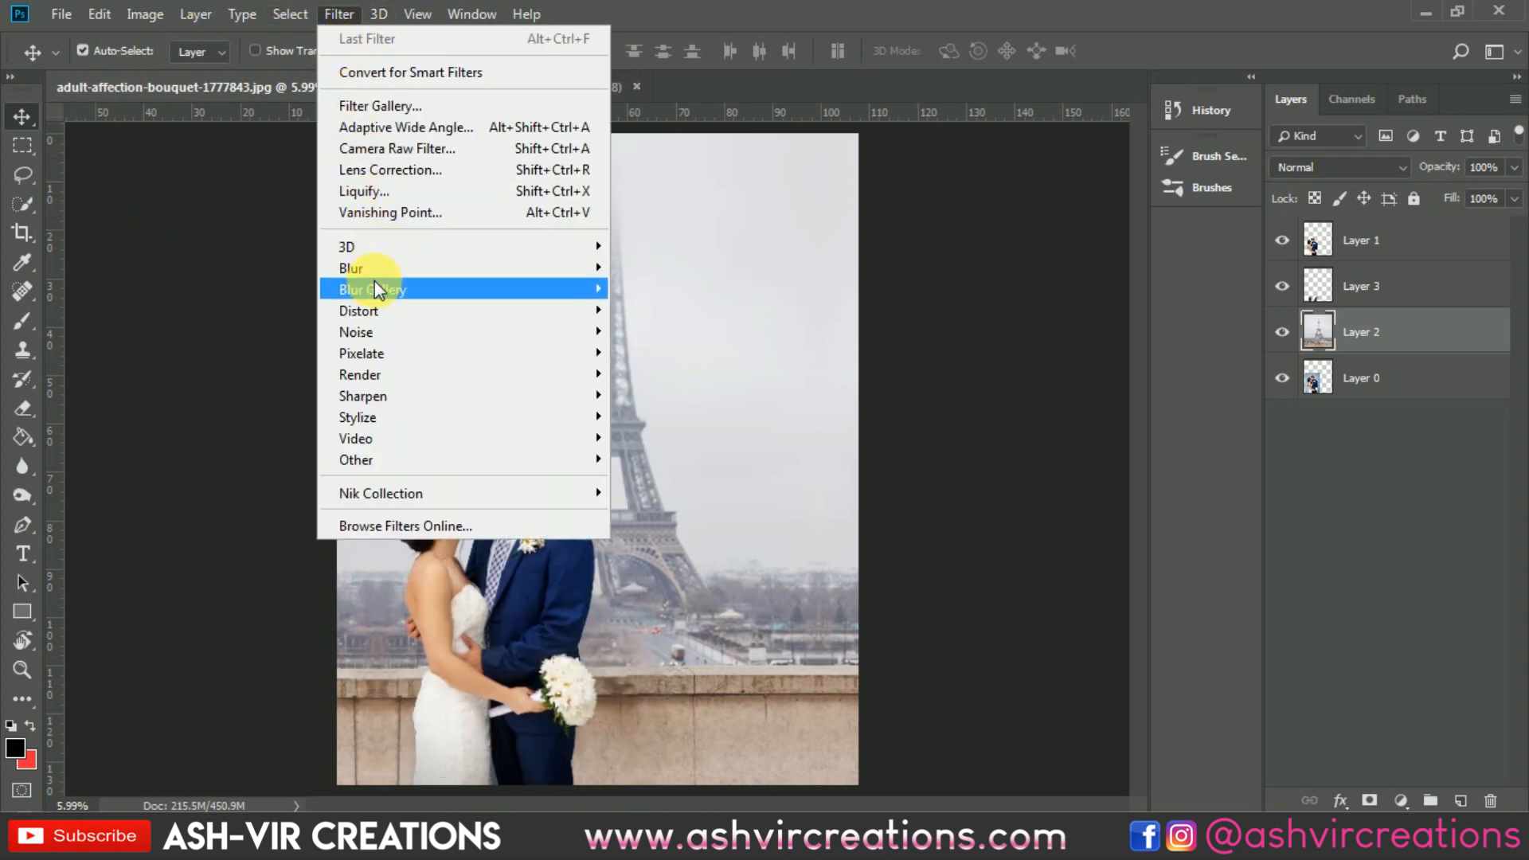
mouse_move(382, 289)
click(675, 328)
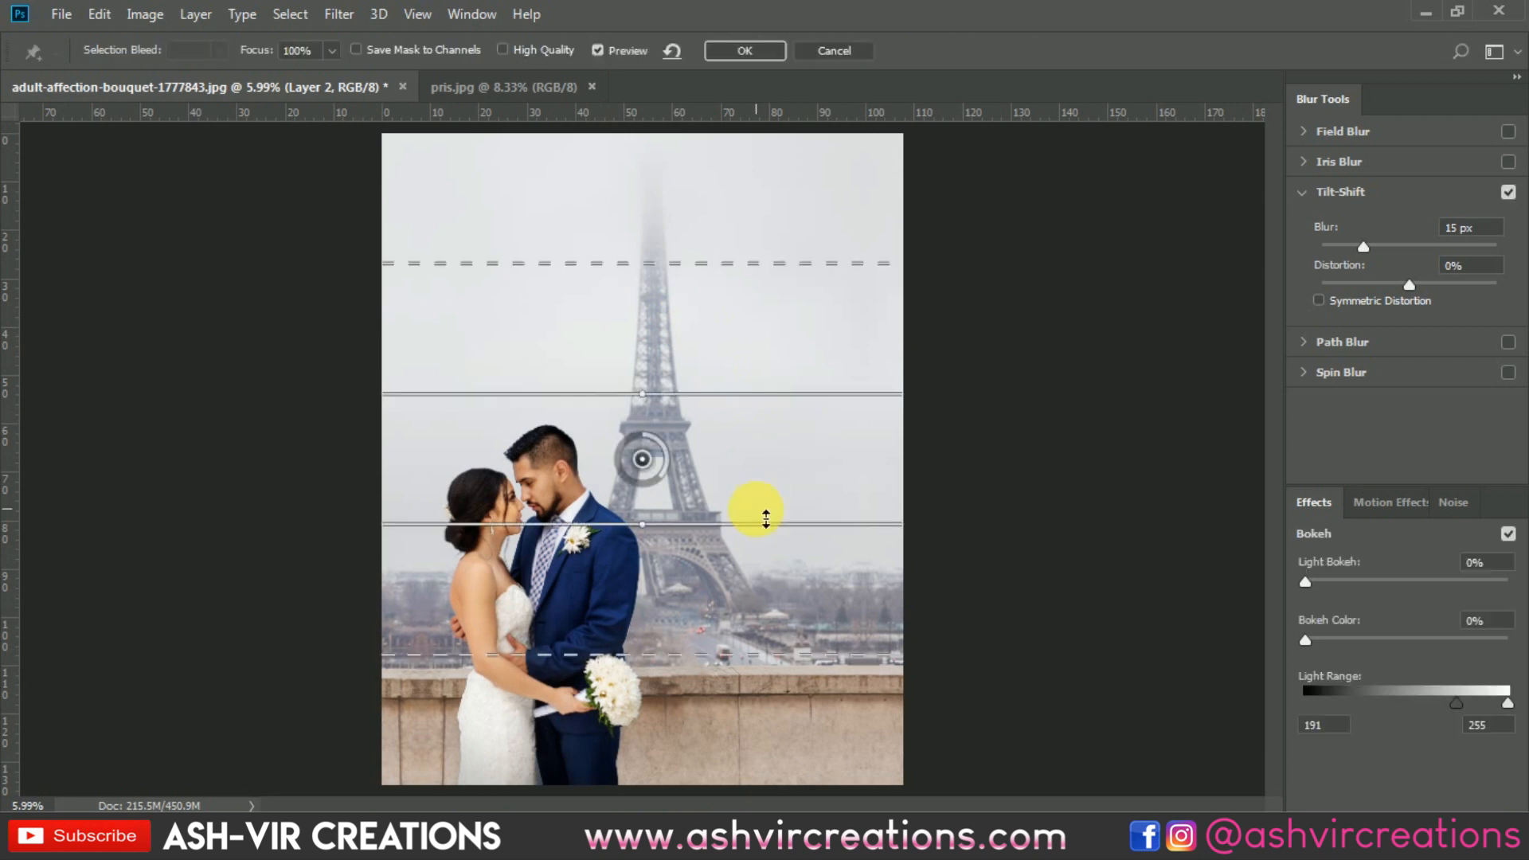
drag(642, 462, 664, 753)
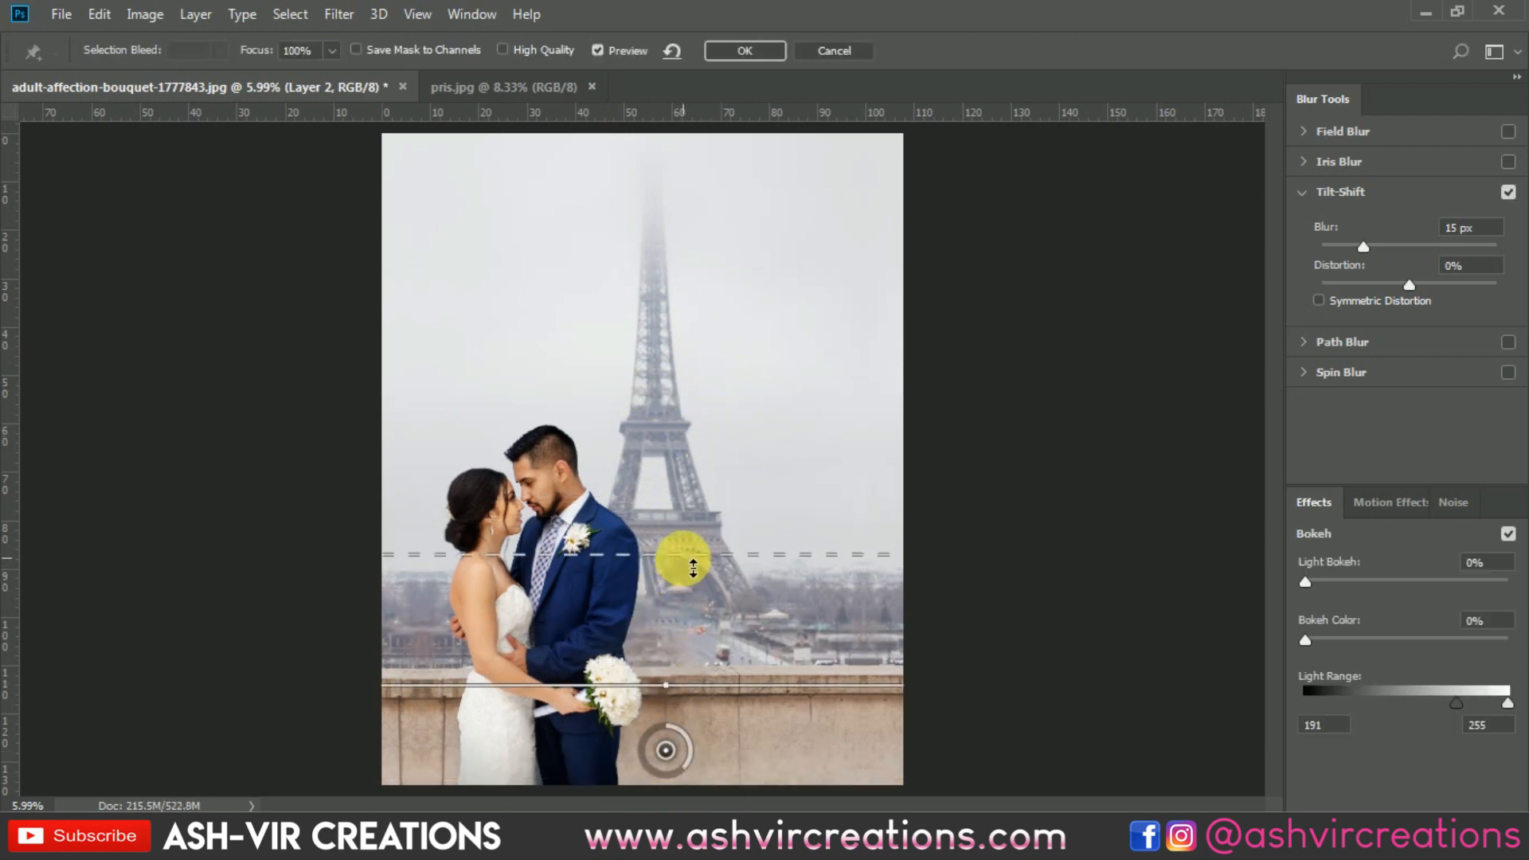
drag(686, 556, 700, 672)
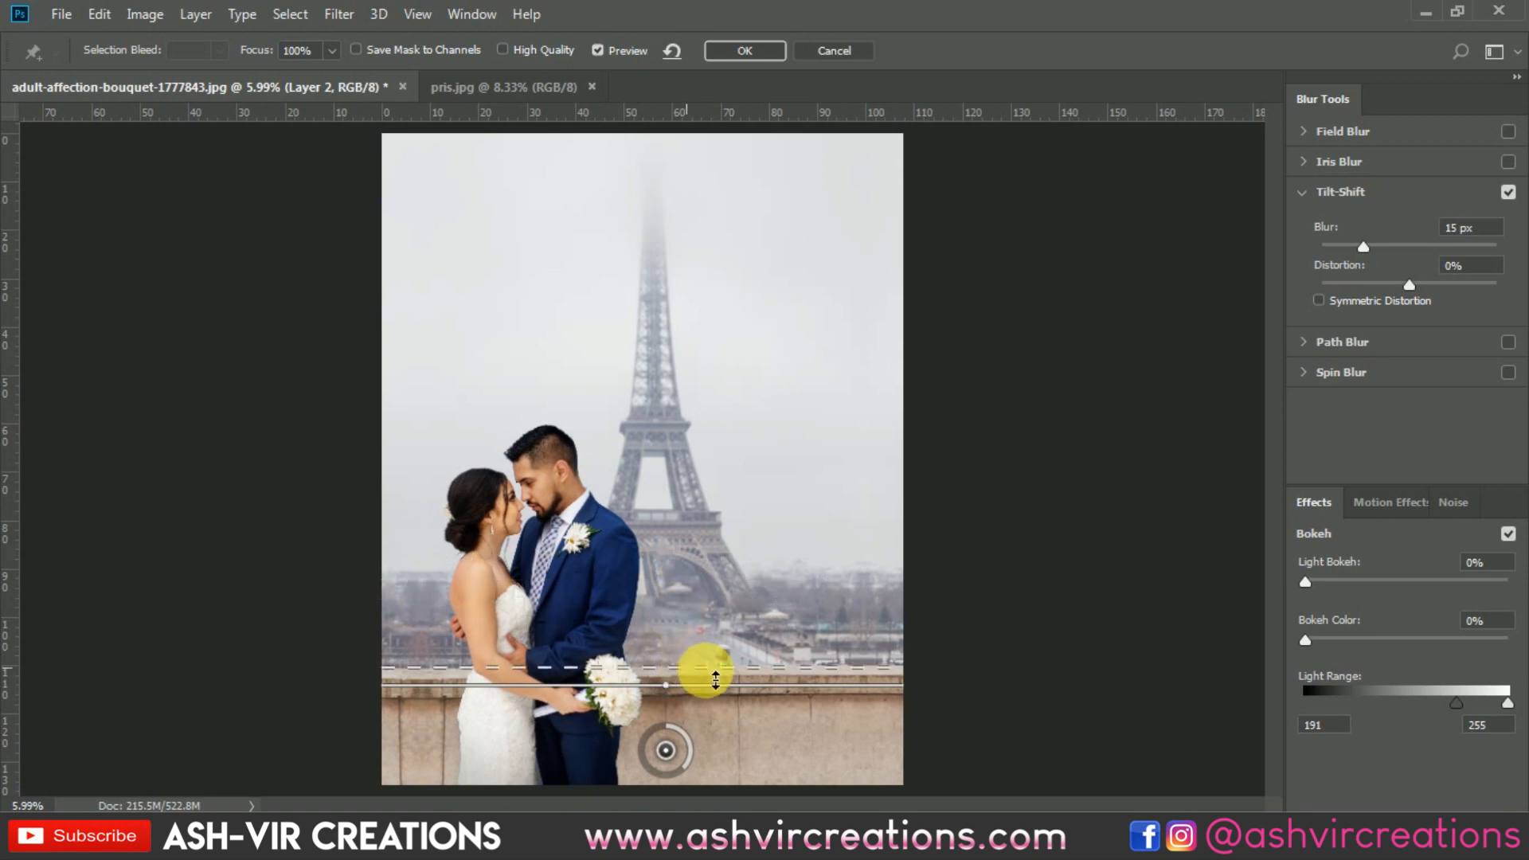
mouse_move(676, 772)
mouse_down()
mouse_move(642, 776)
mouse_move(660, 781)
mouse_up()
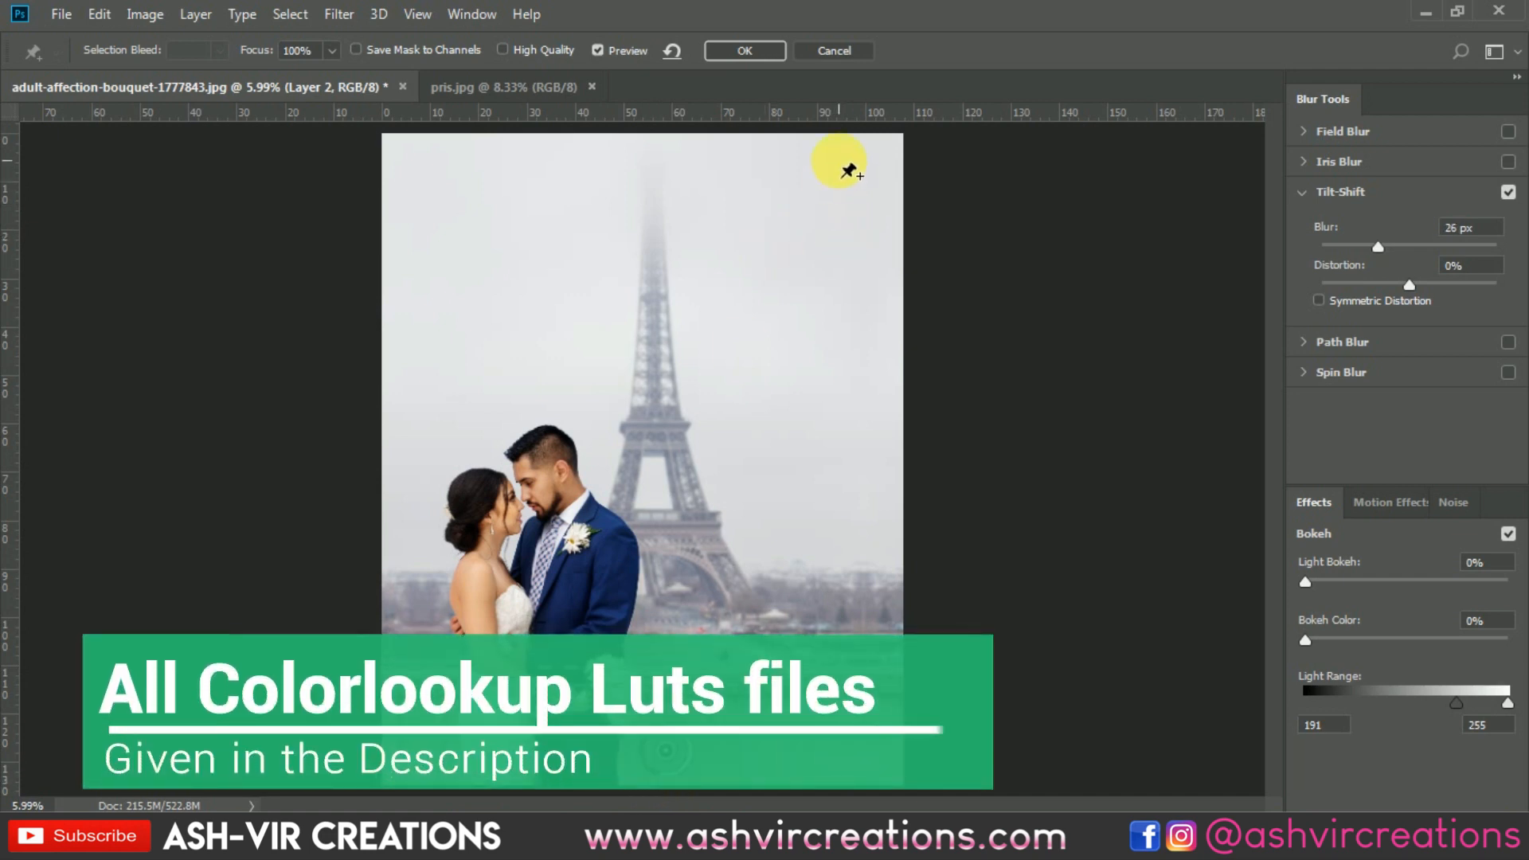
click(767, 51)
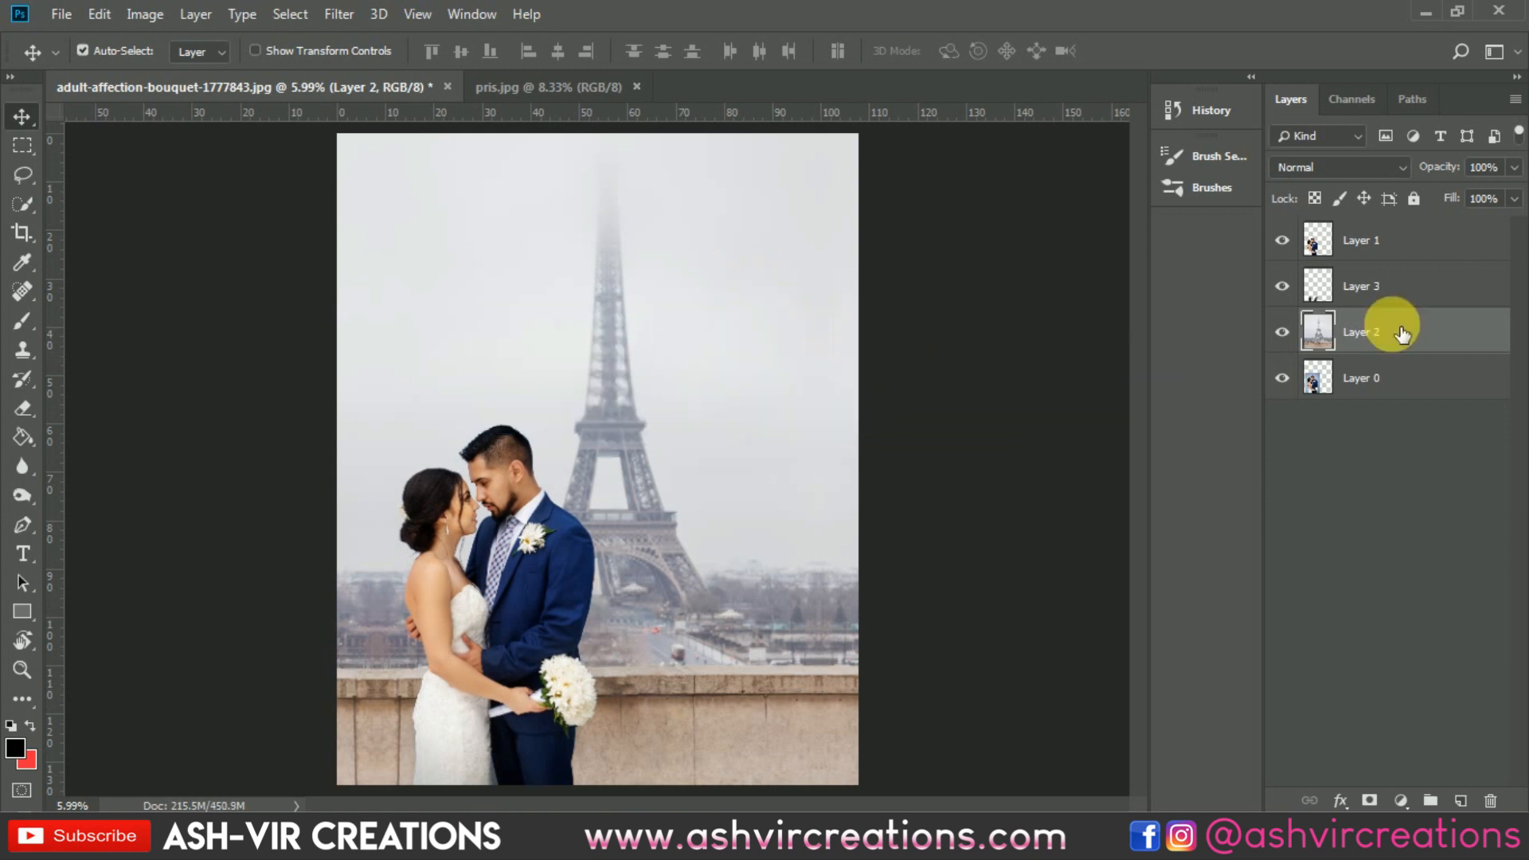
Step: Merge the couple, shadow and Eiffel Tower layers into a single layer
shift+click(1414, 242)
right_click(1404, 235)
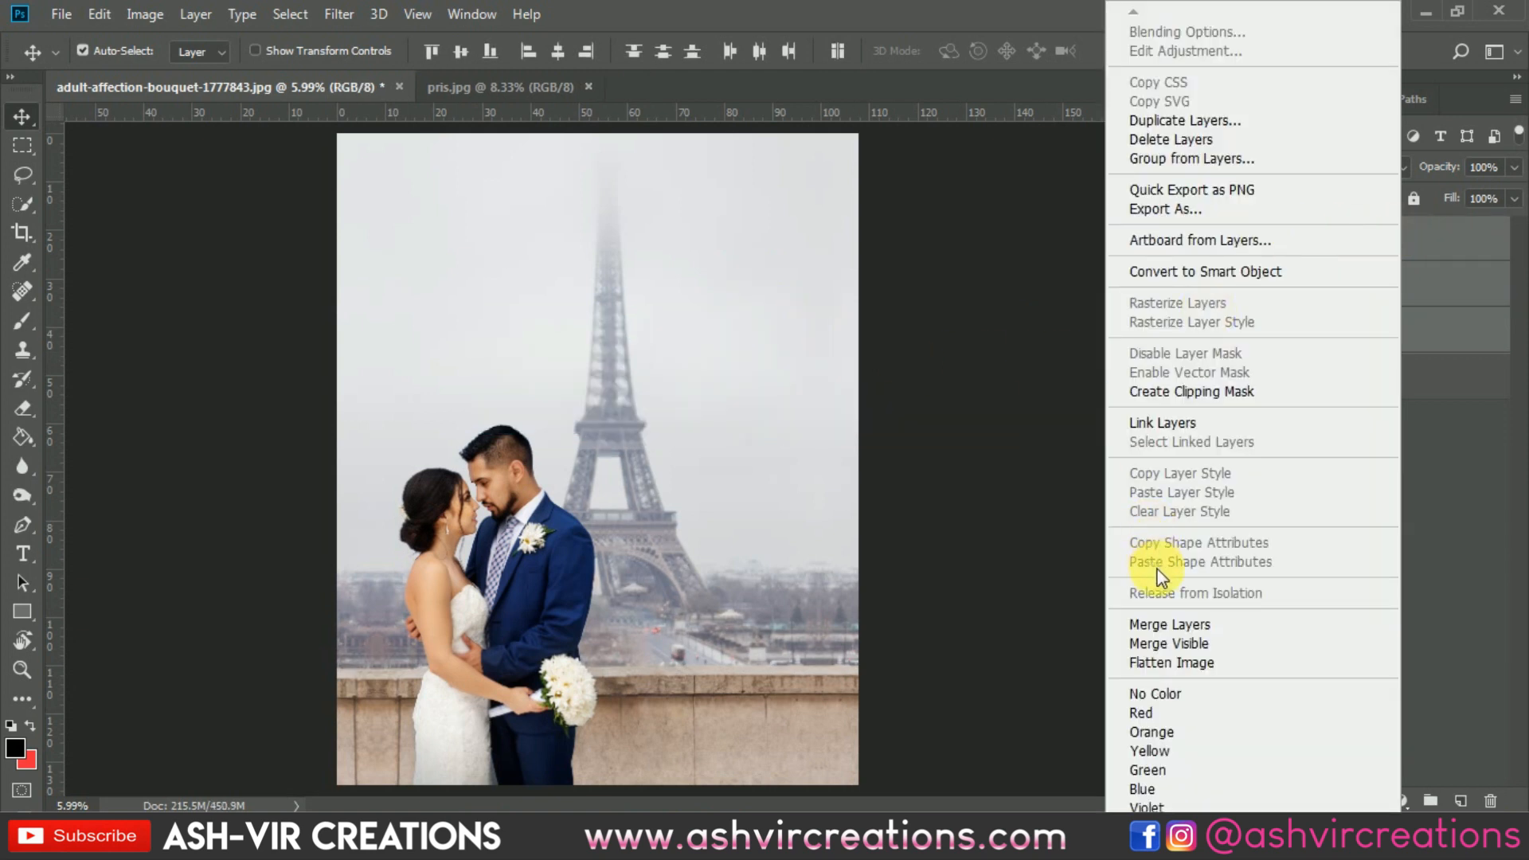
click(1161, 624)
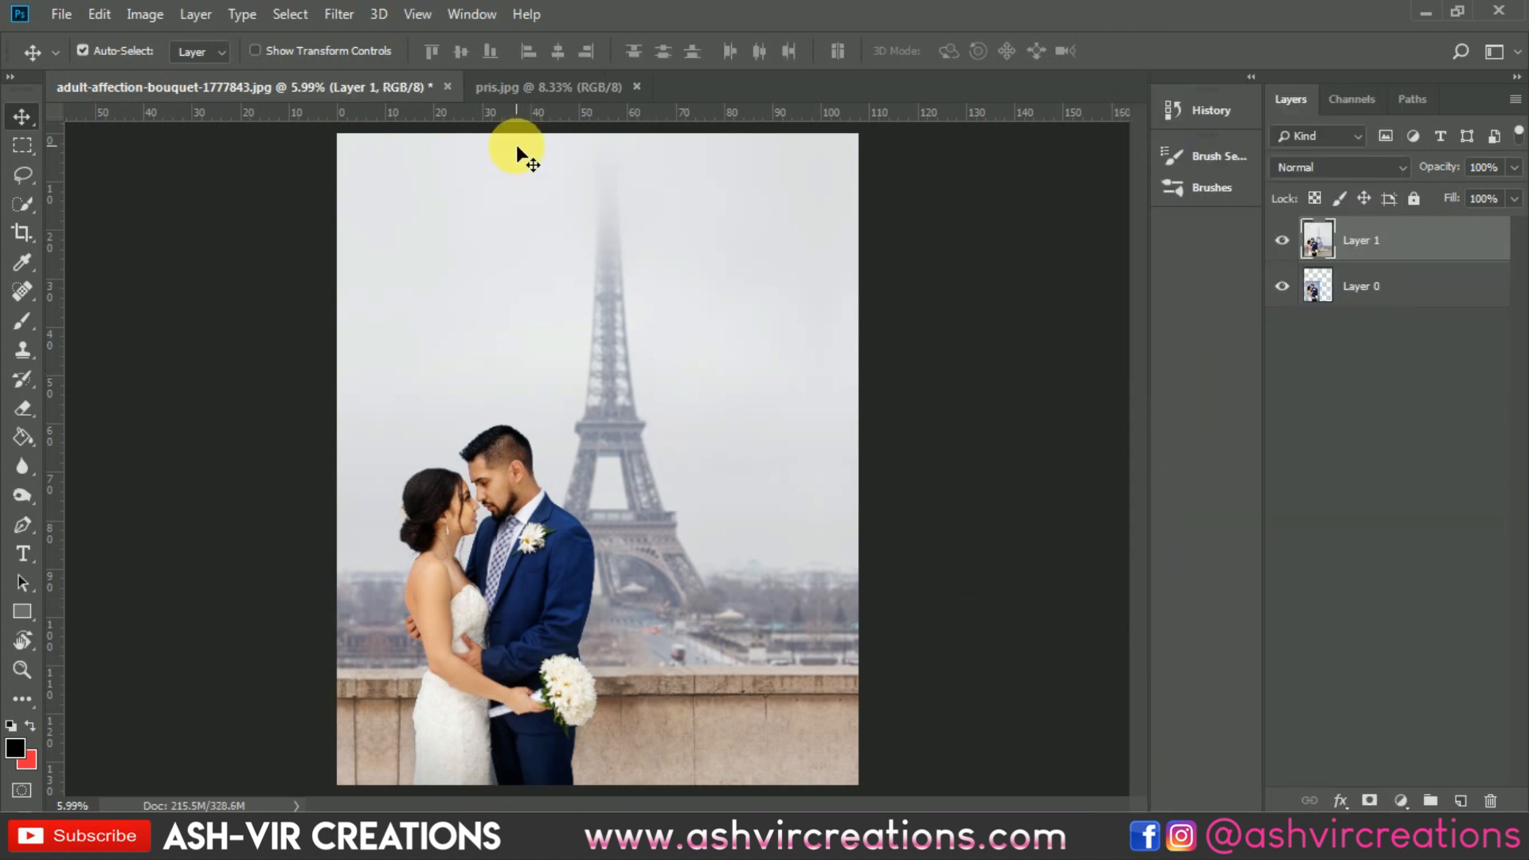
click(341, 14)
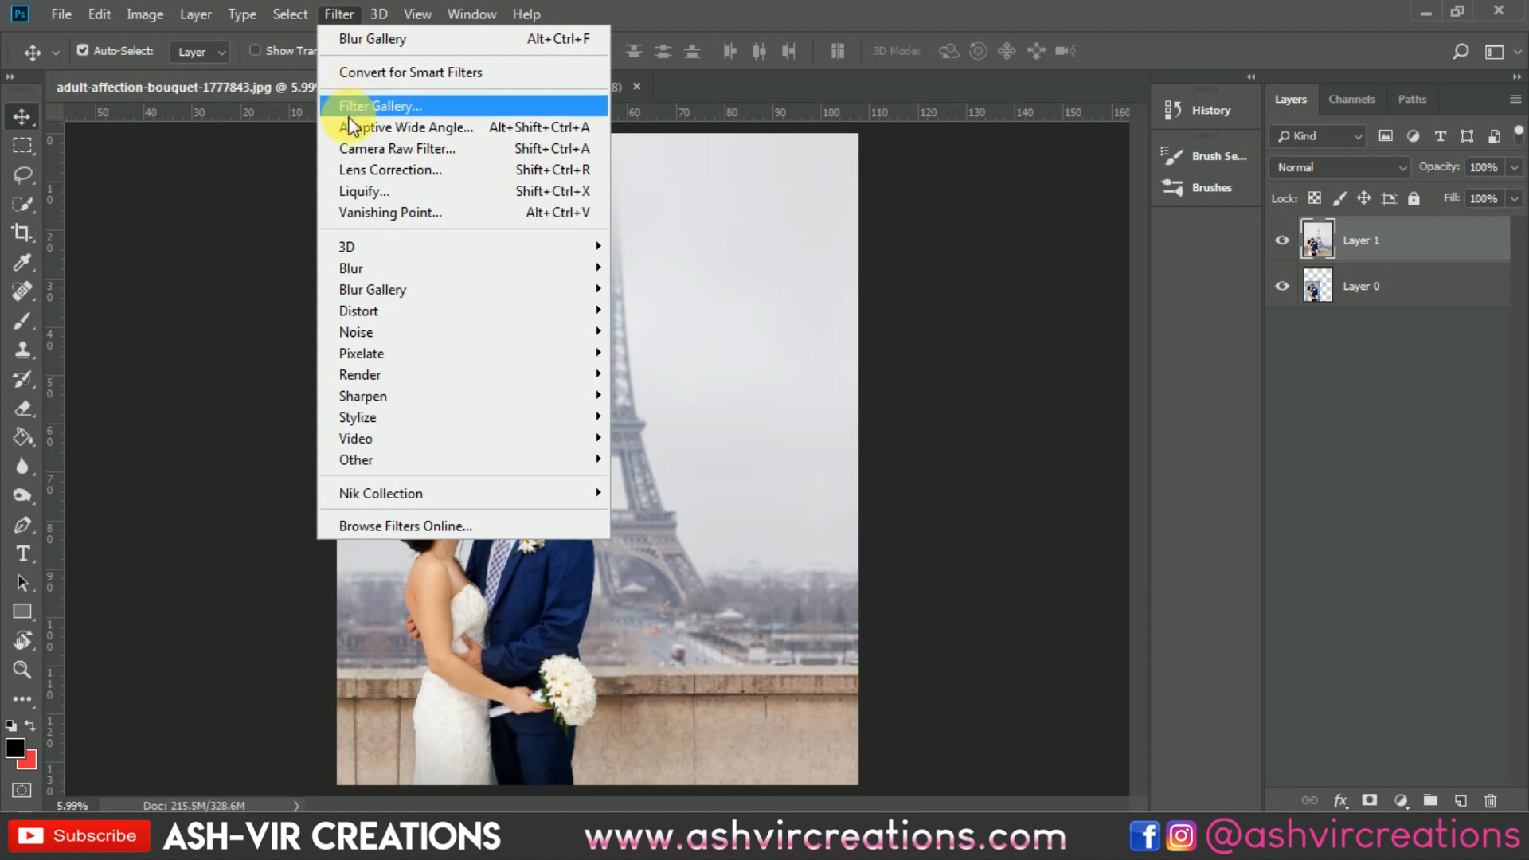
click(359, 148)
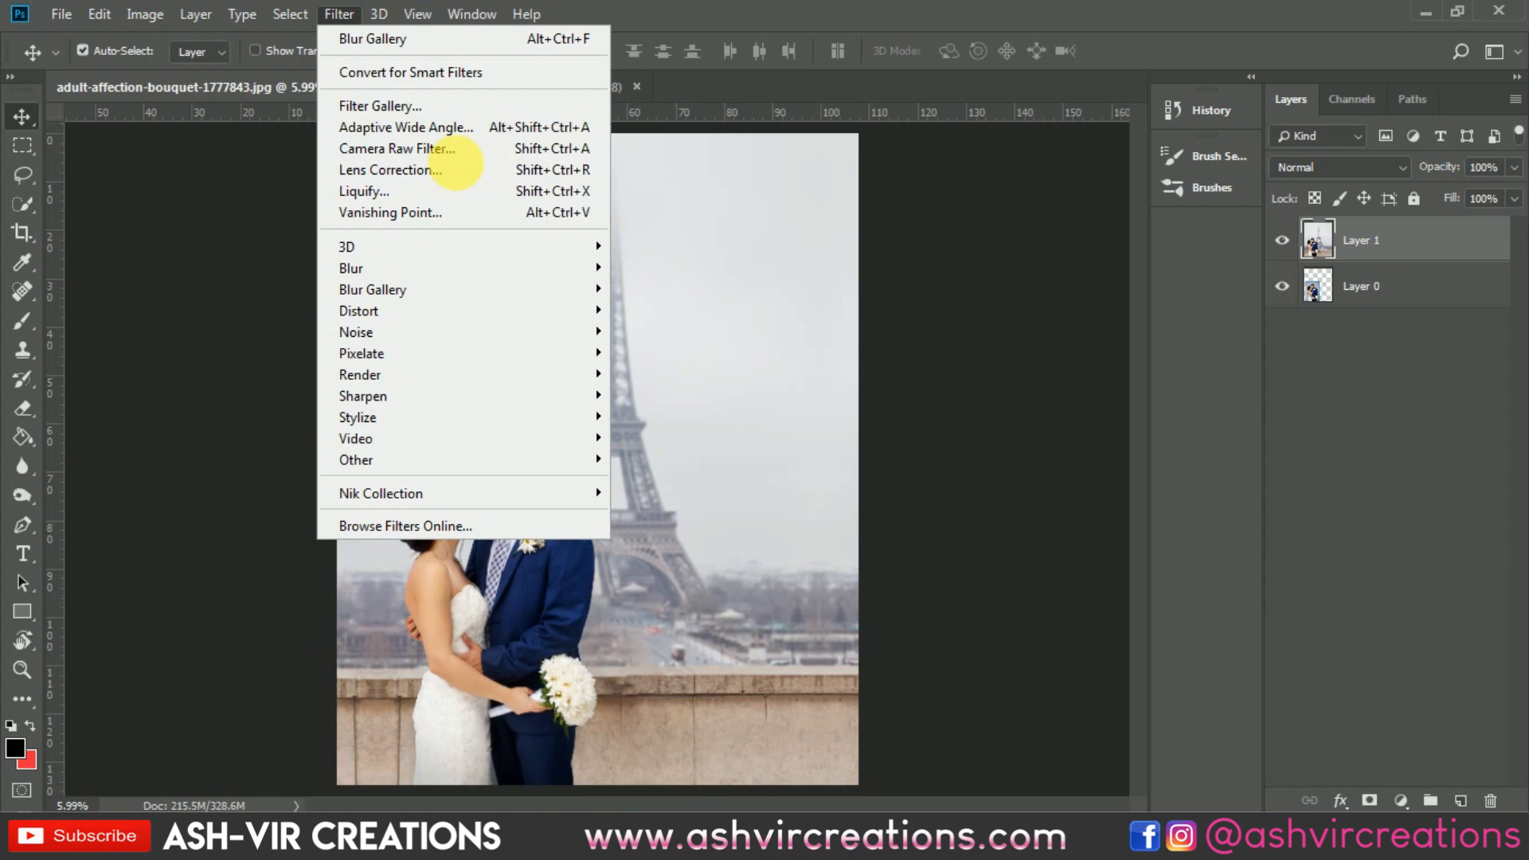
click(458, 168)
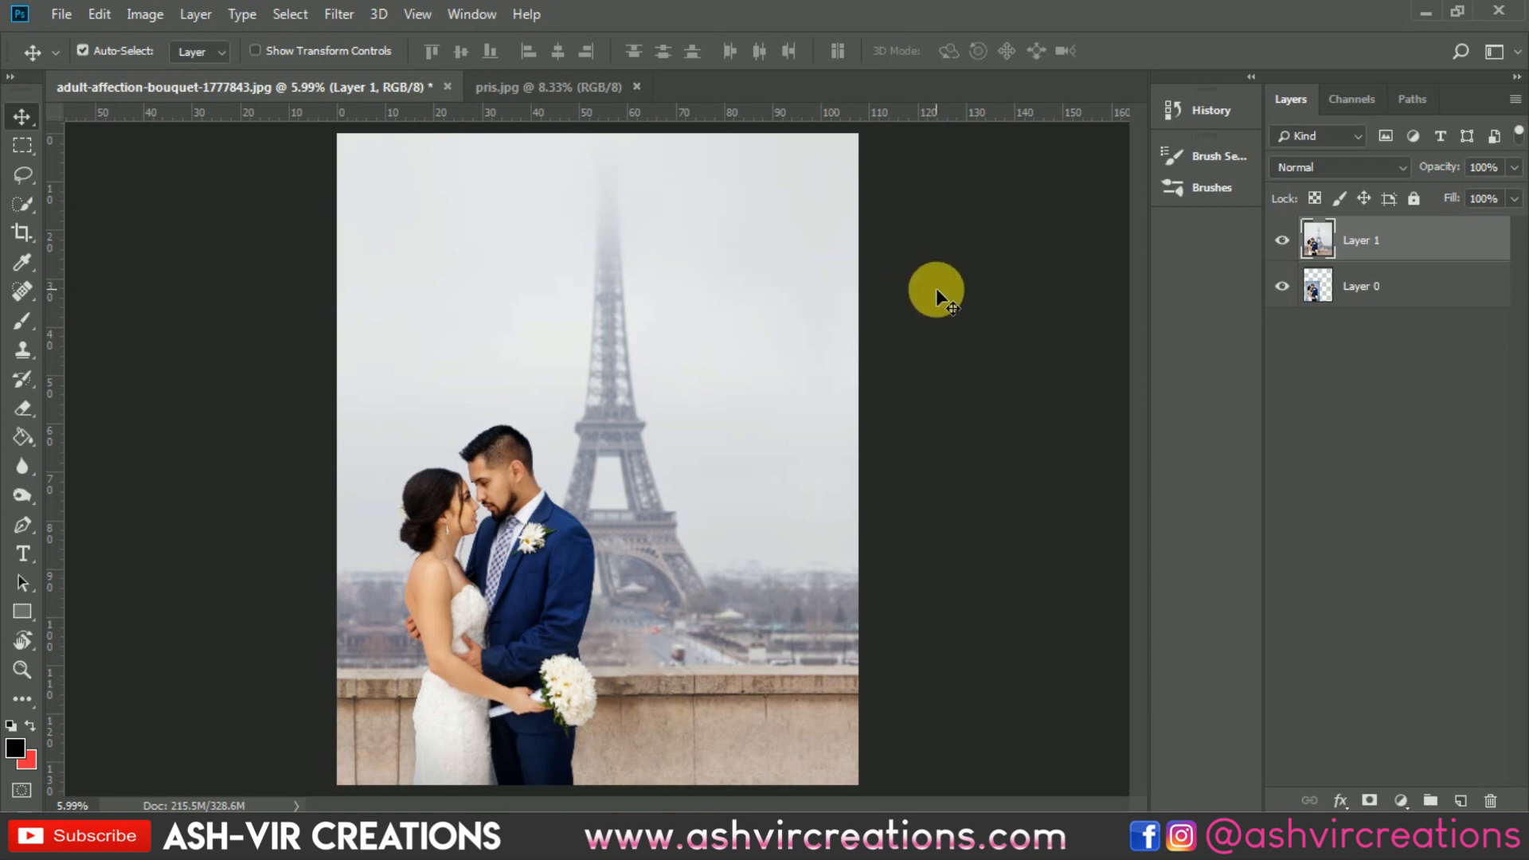
Step: Resize the whole image to a width of 60 inches, keeping its proportions
scroll(652, 293, down, 2)
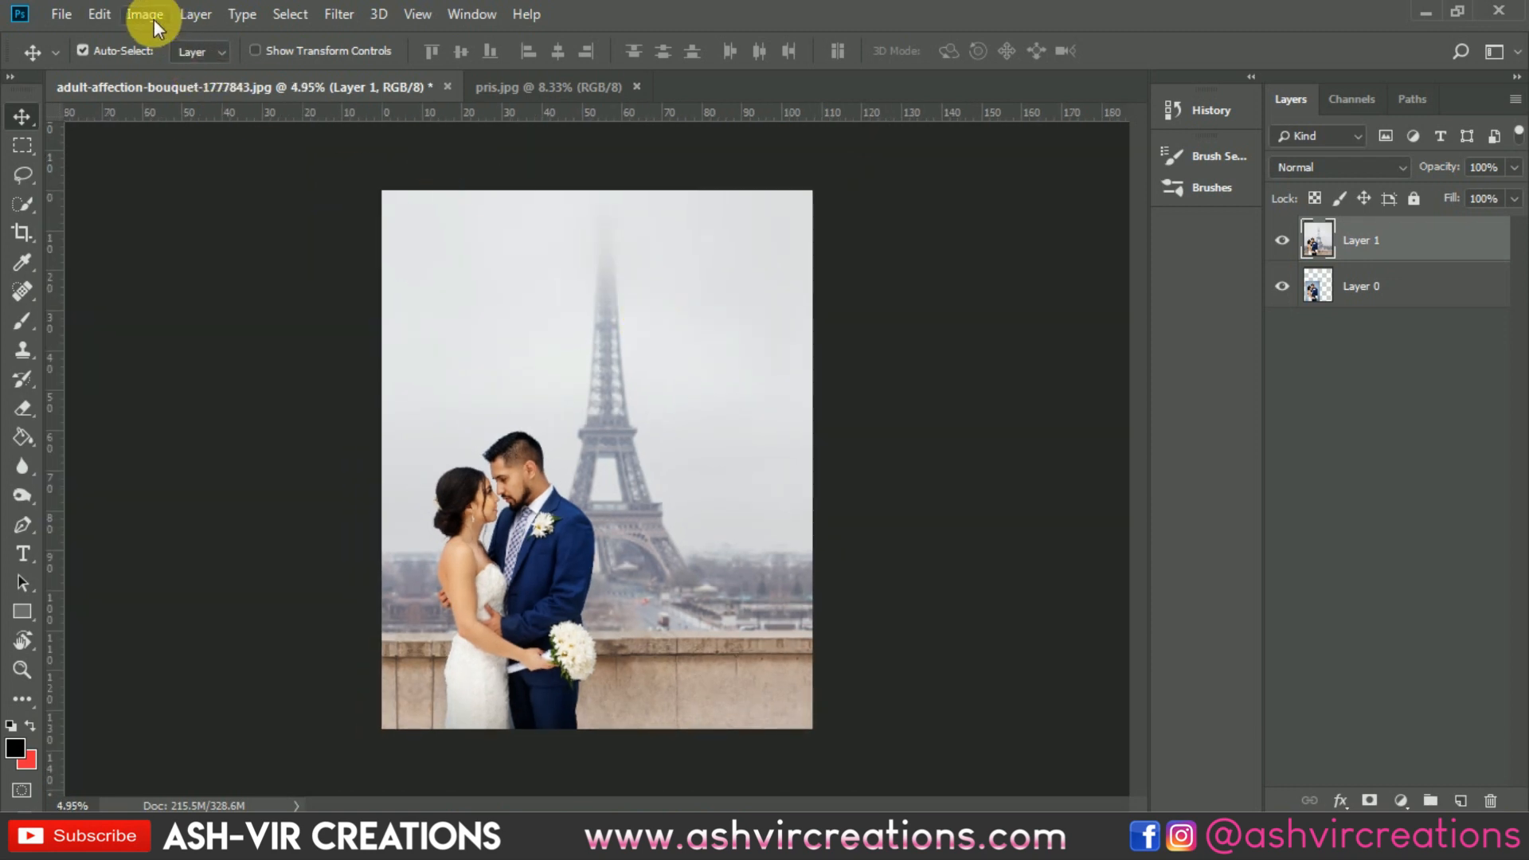
click(152, 16)
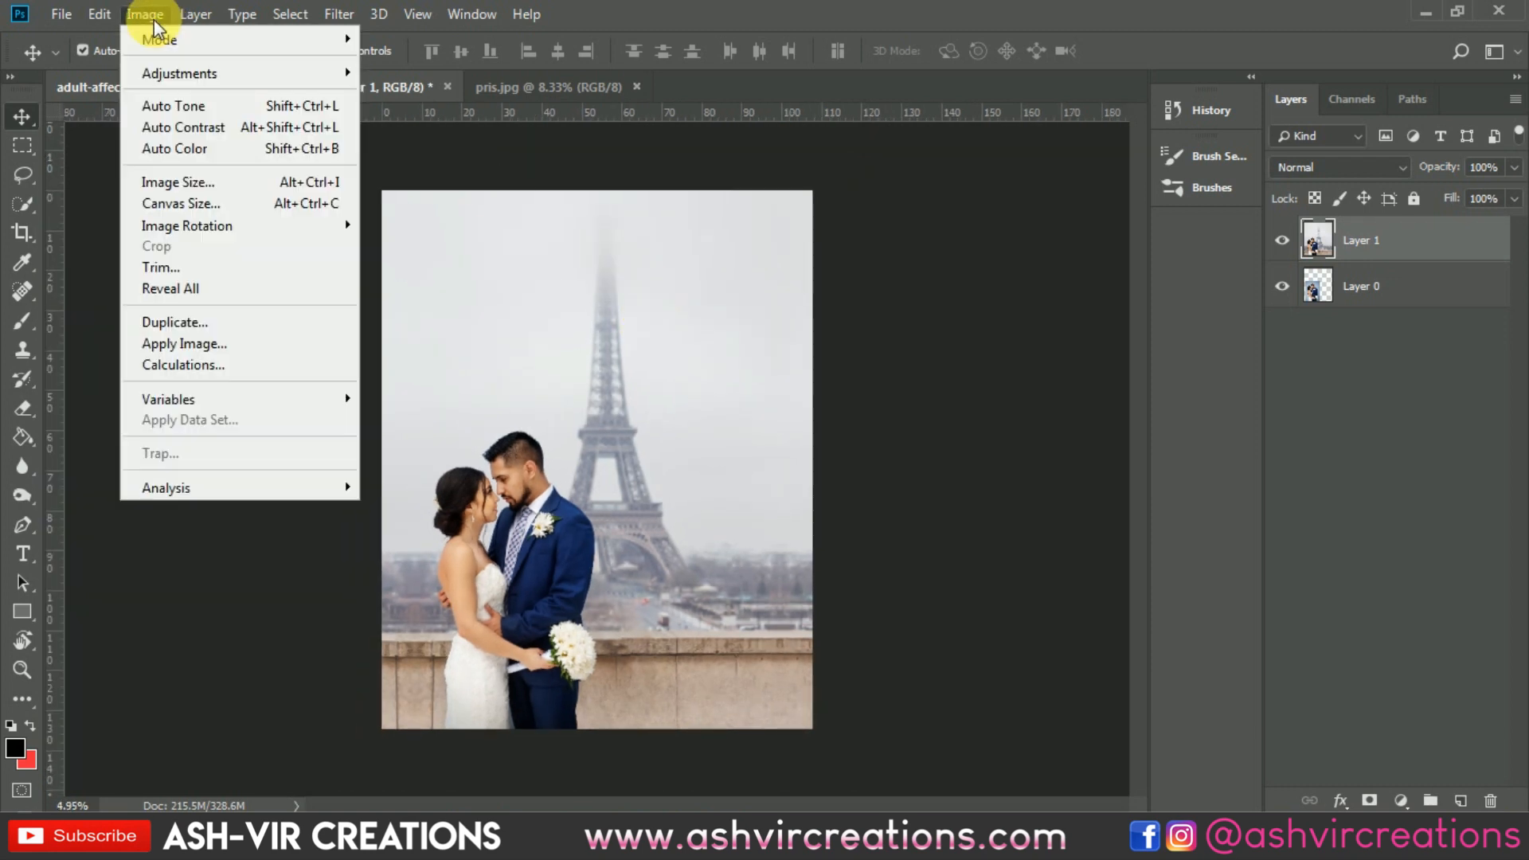
click(177, 183)
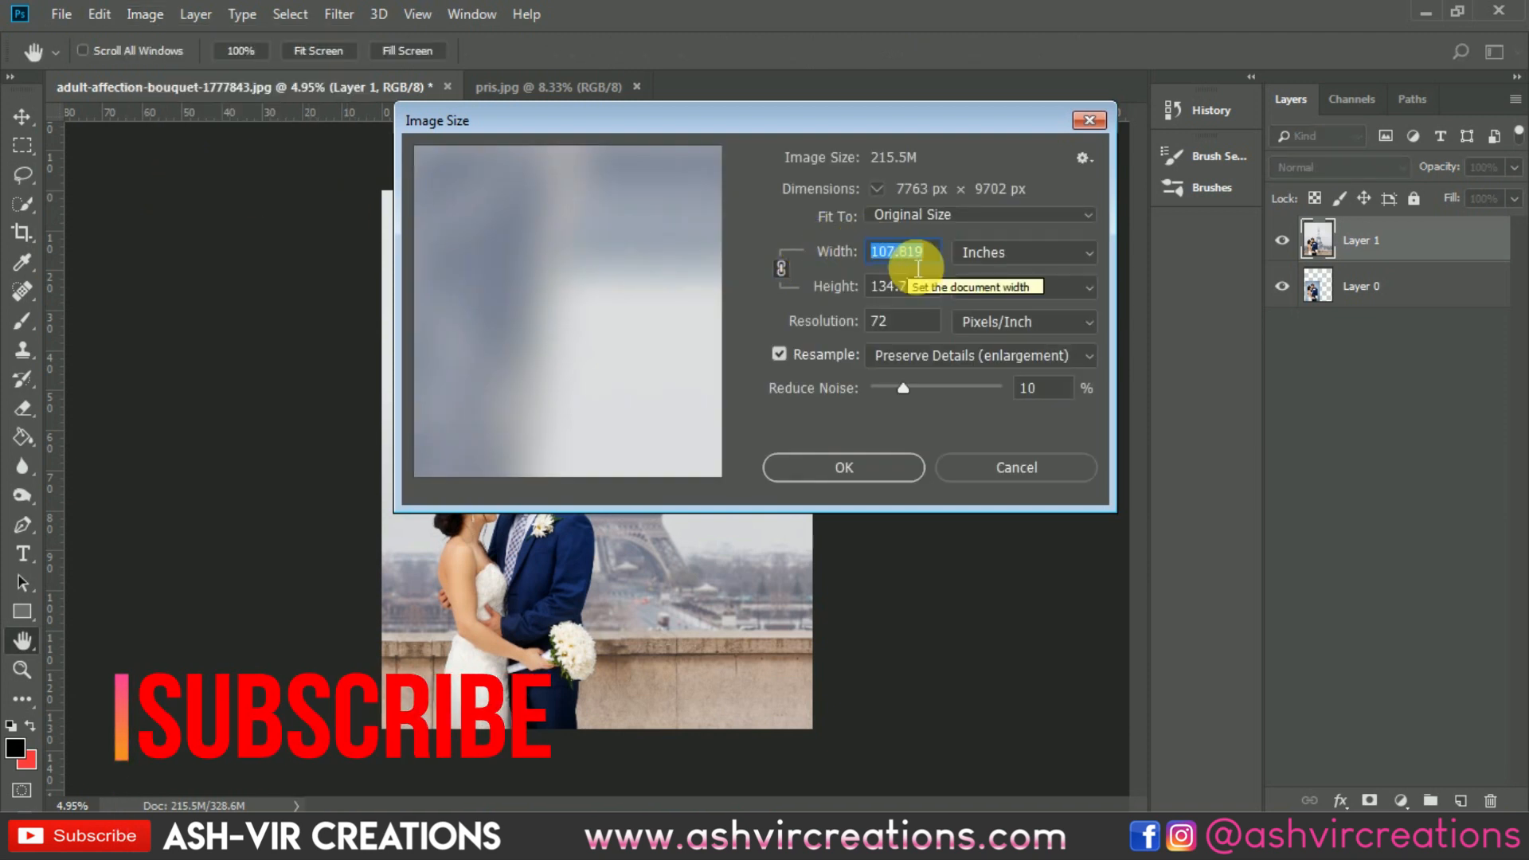
text(80)
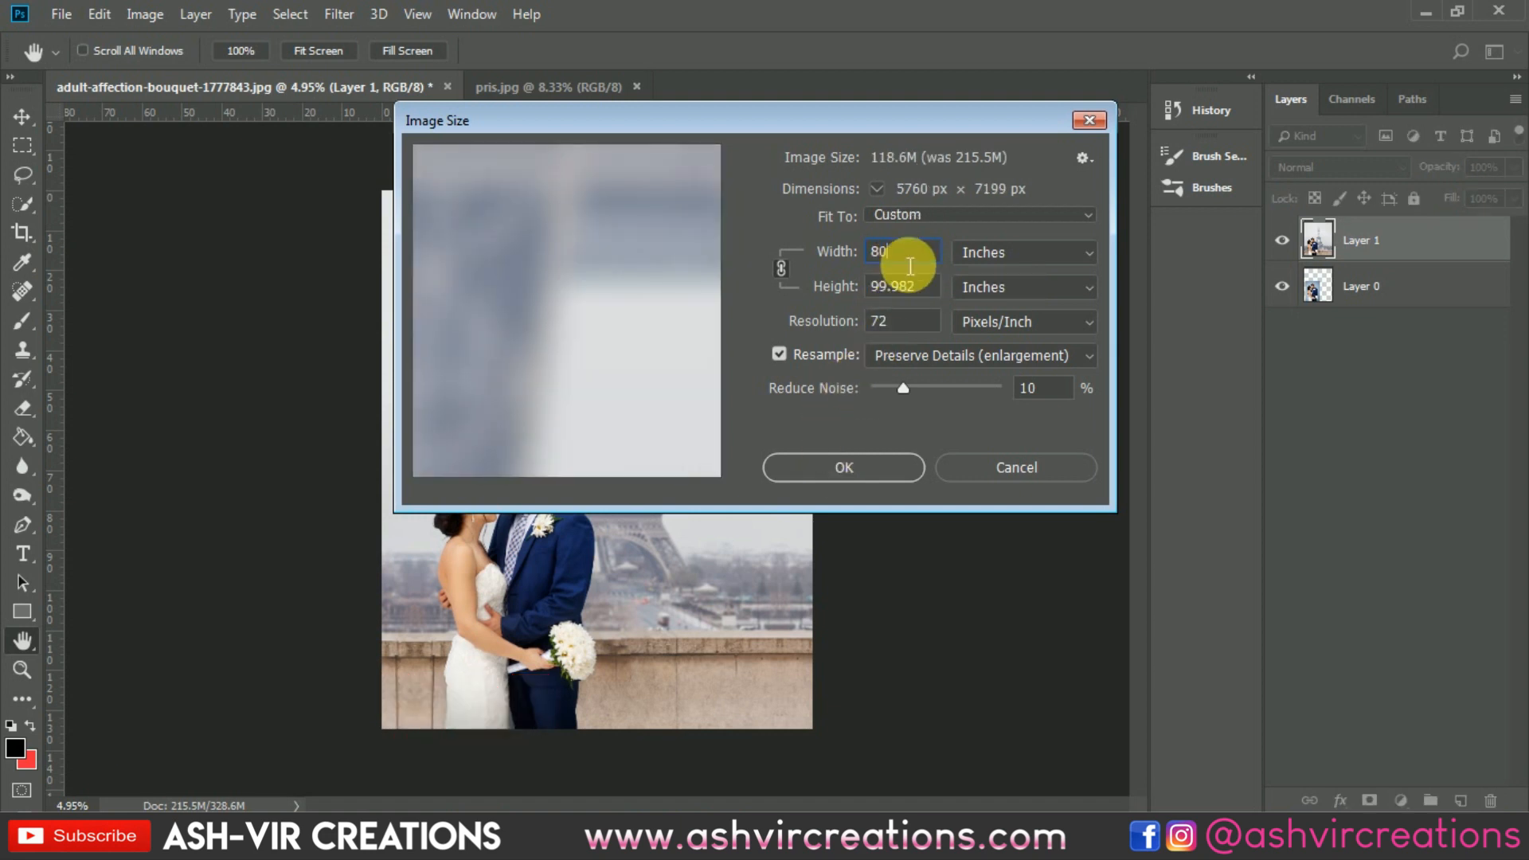
click(851, 254)
text(60)
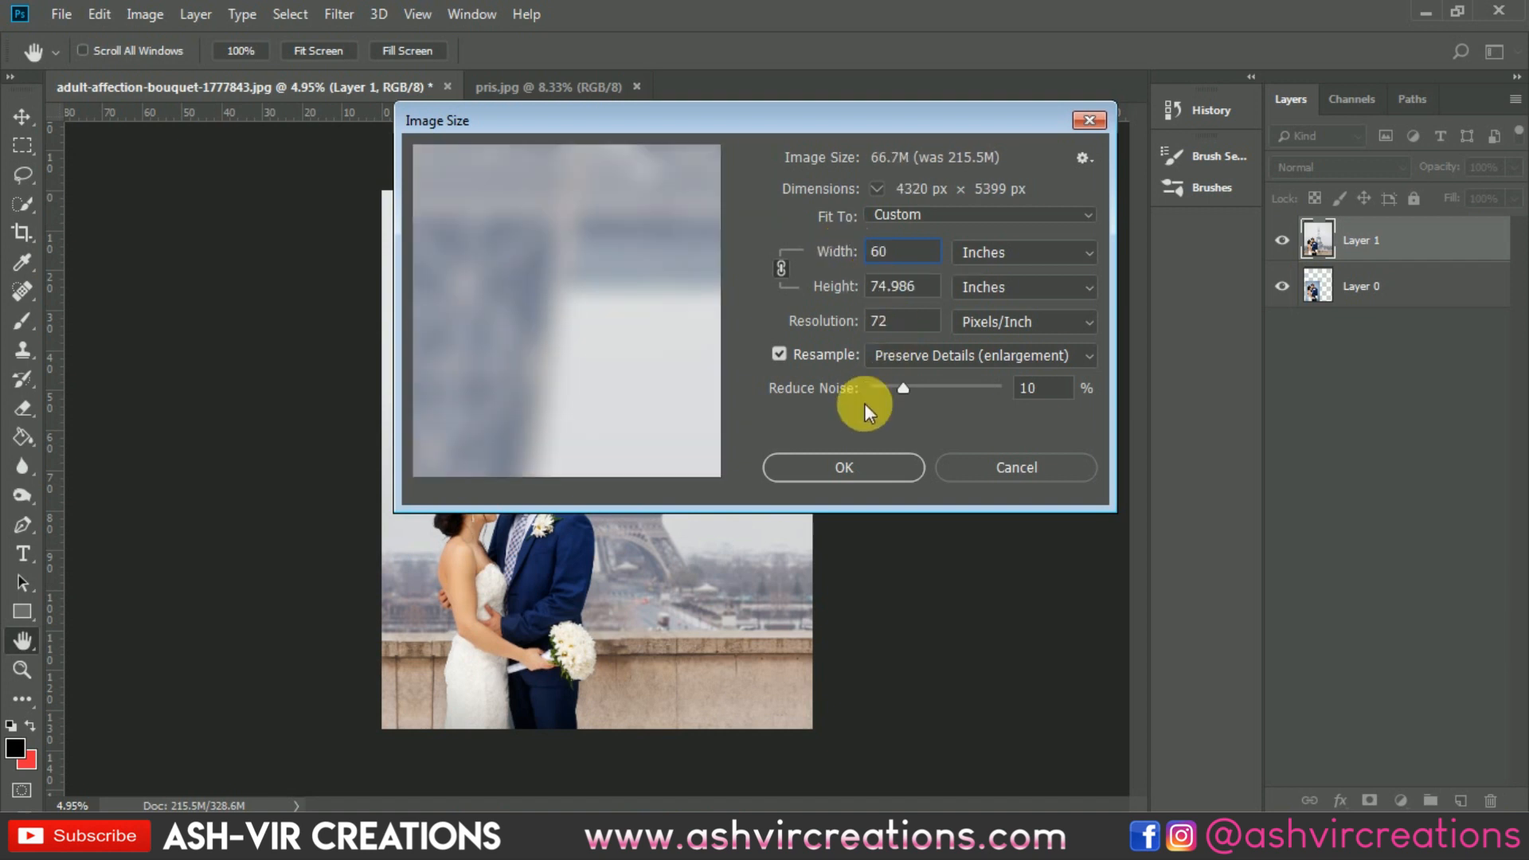
click(853, 466)
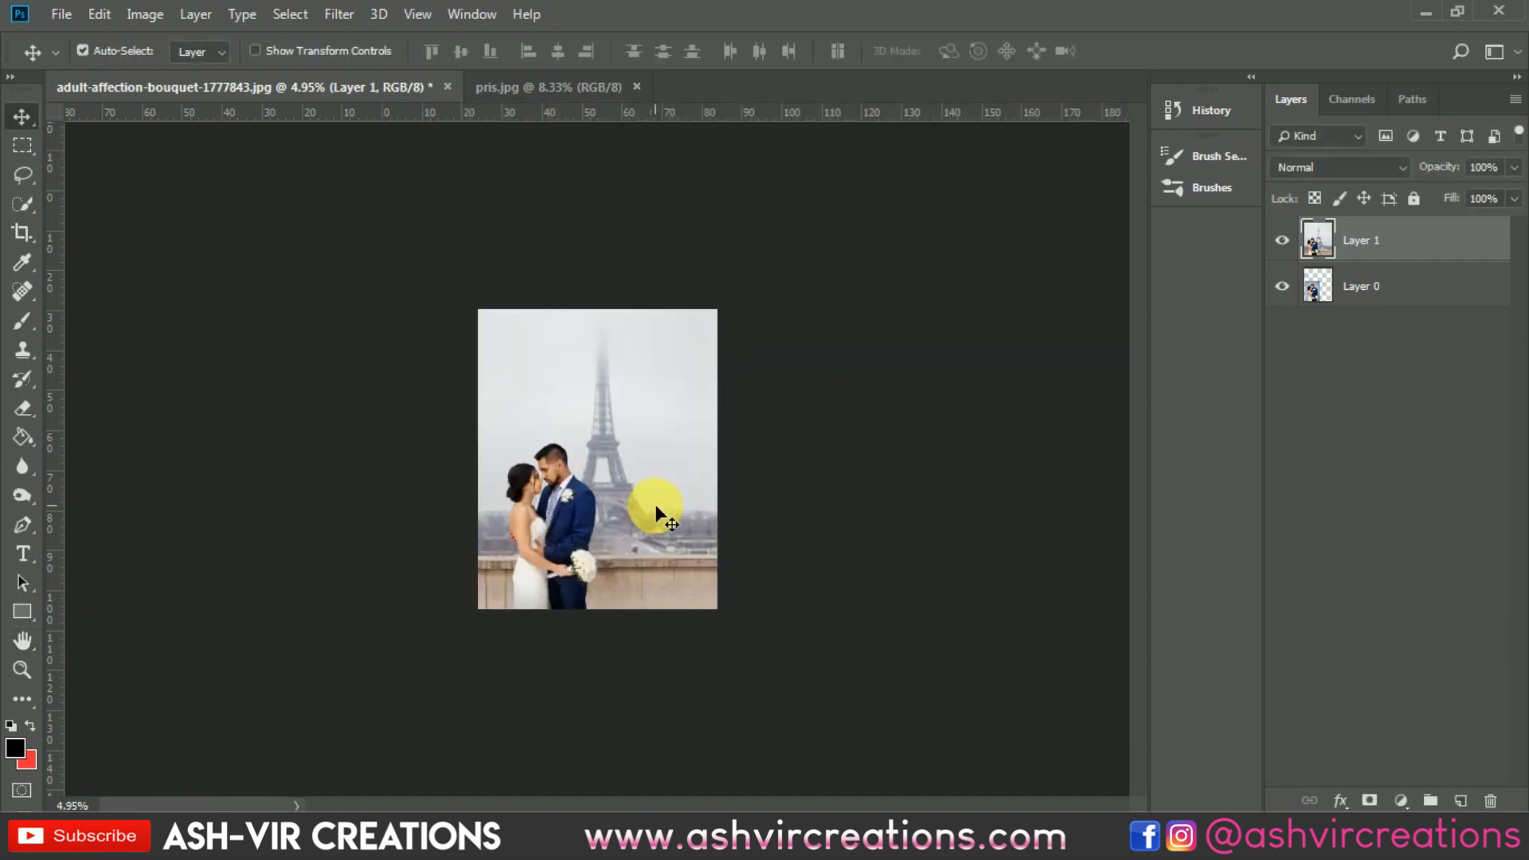
Step: Open the Camera Raw filter on the merged layer and set the Blue Primary calibration to hue -13 and saturation +9
scroll(508, 471, up, 7)
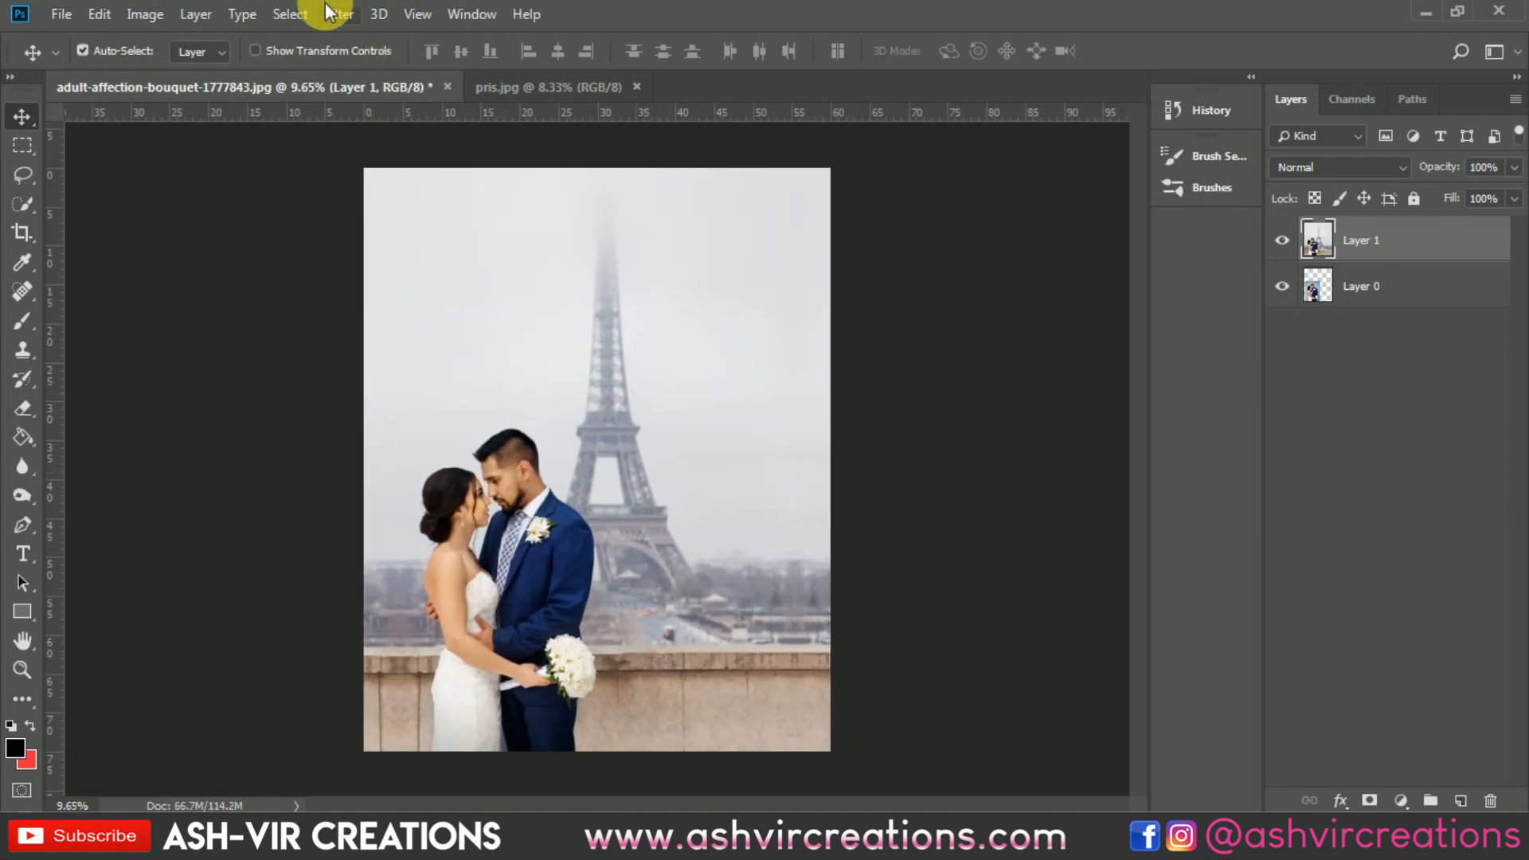
click(339, 14)
click(356, 149)
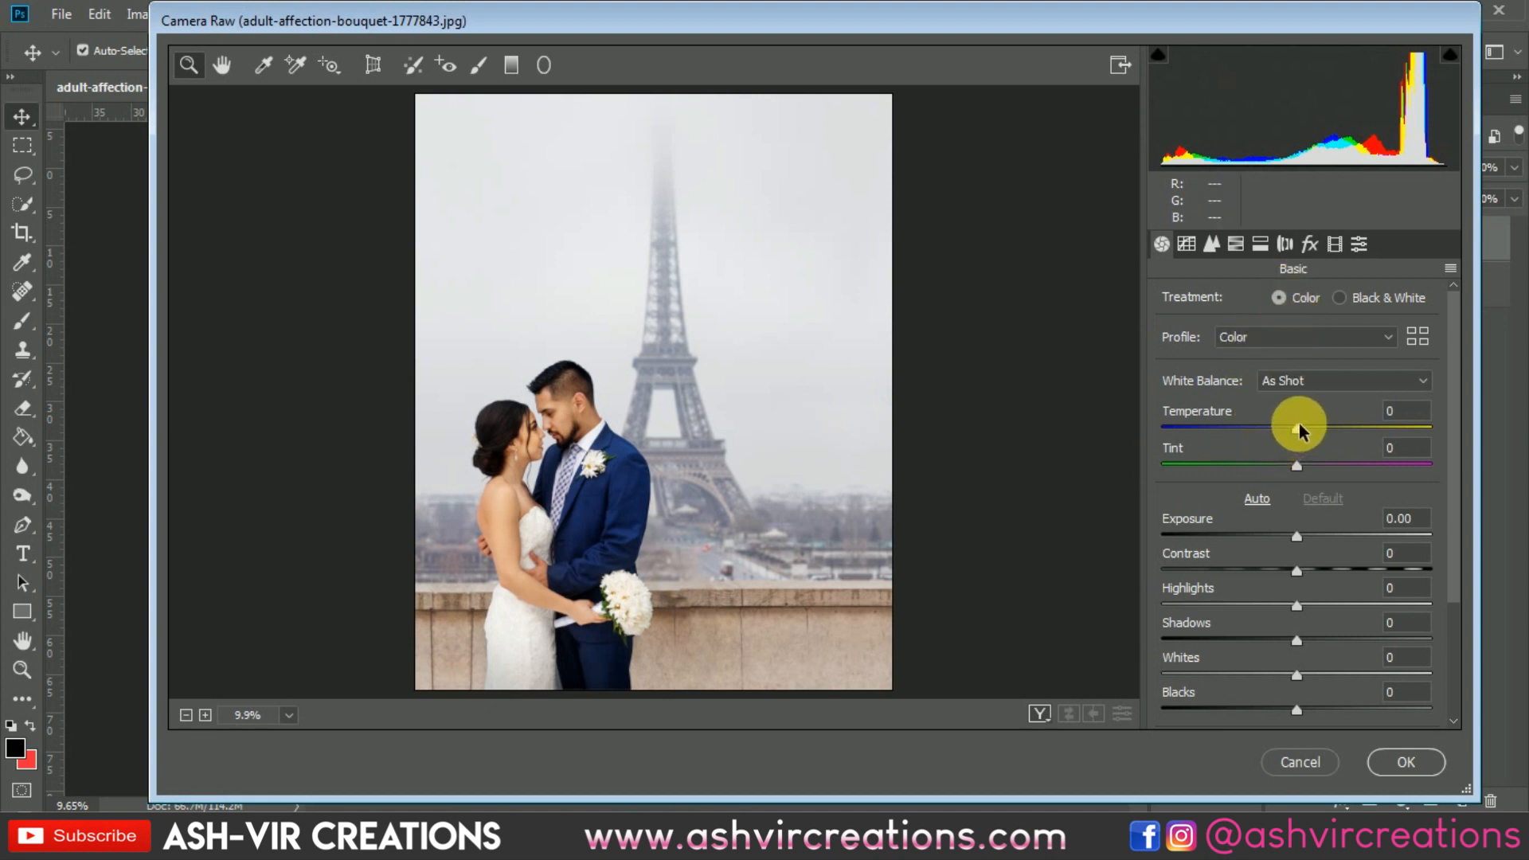
click(1357, 246)
click(1337, 249)
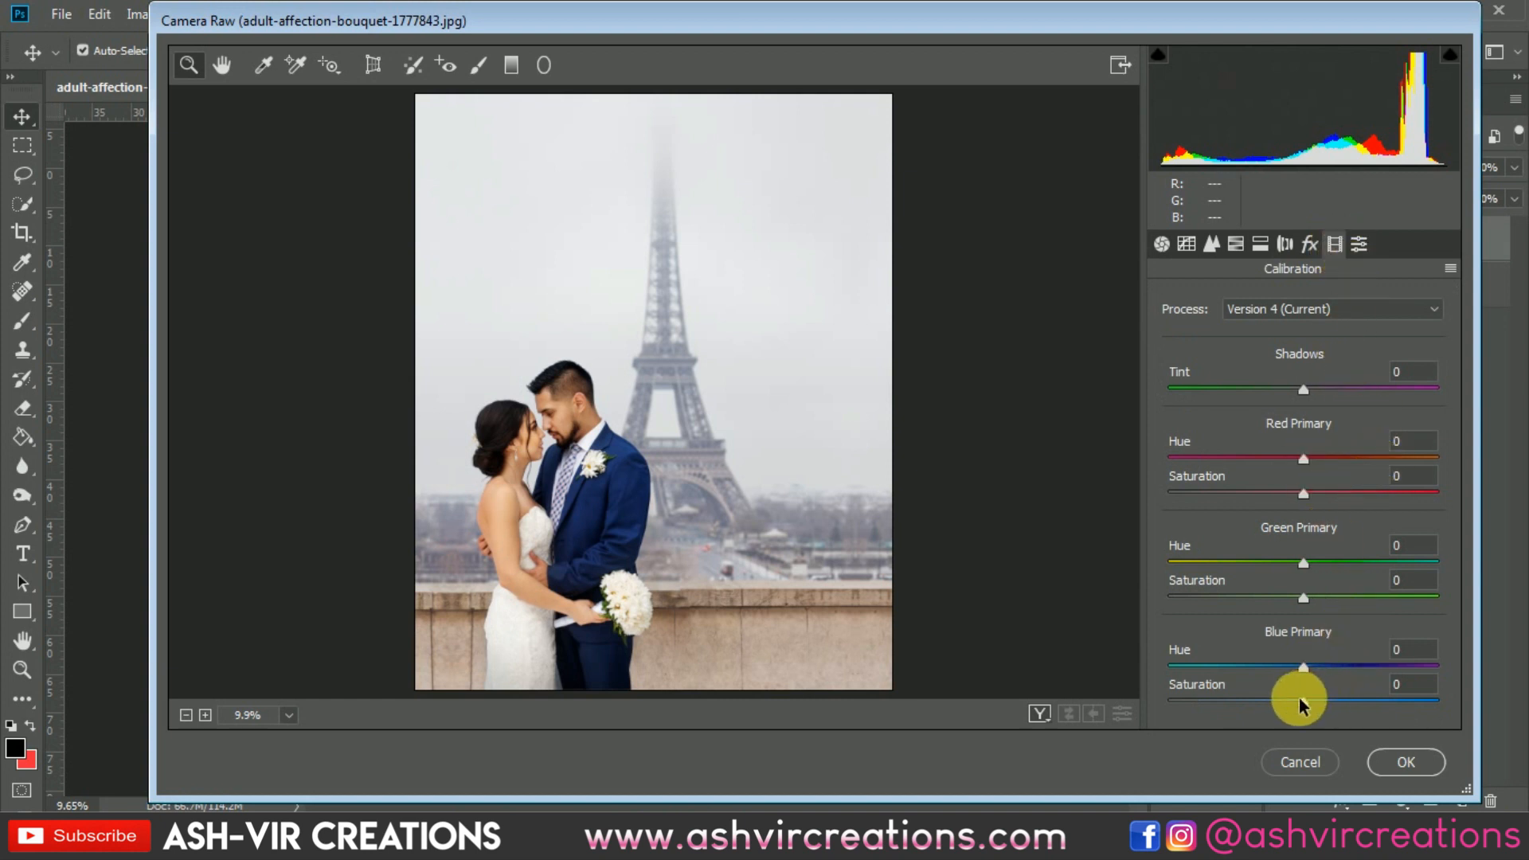
drag(1304, 701, 1281, 669)
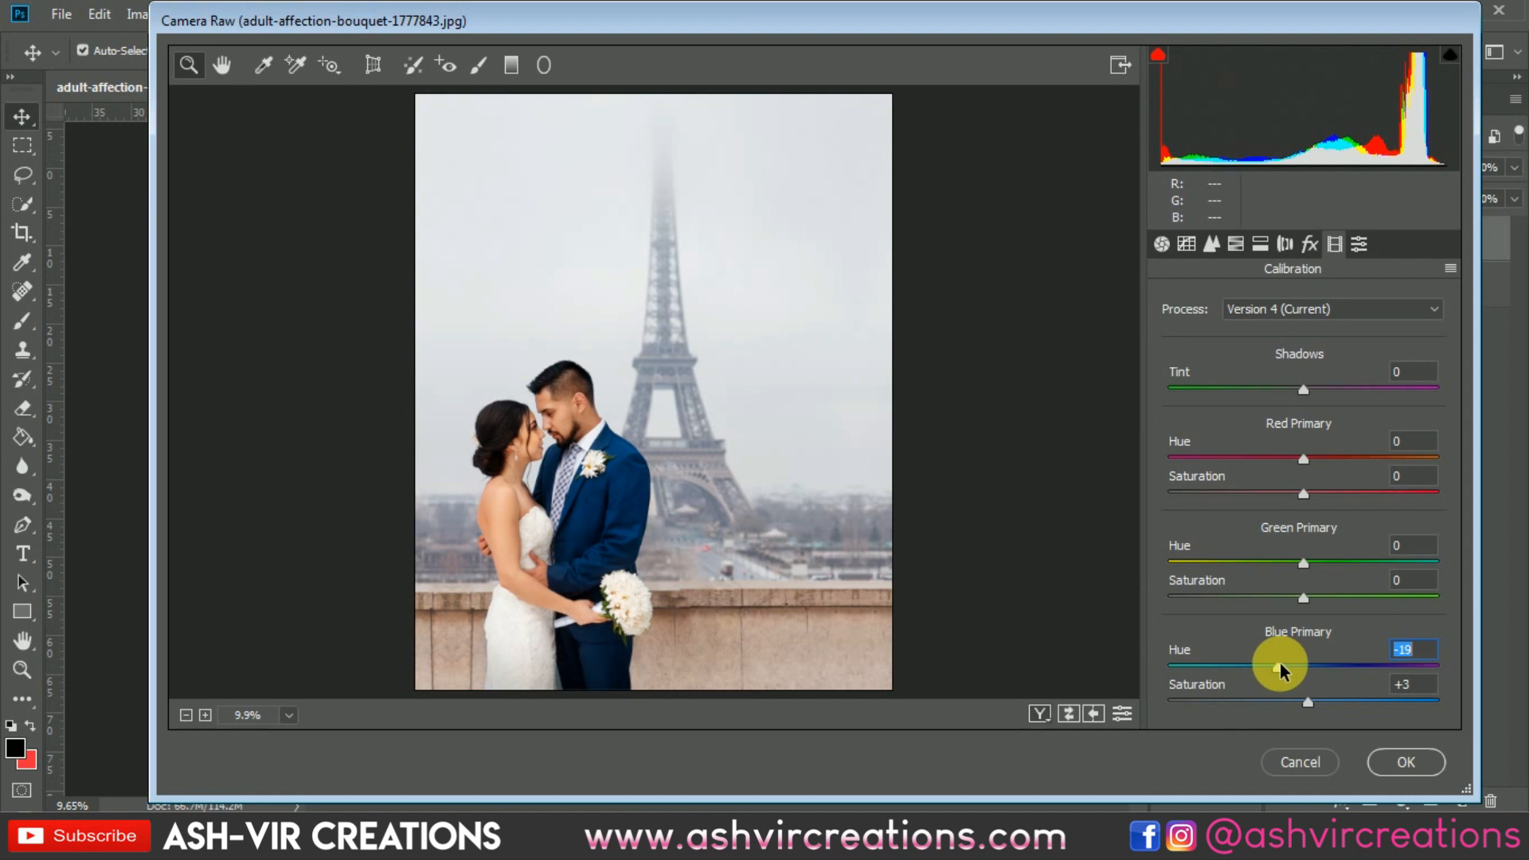
mouse_move(1283, 671)
mouse_down()
mouse_move(1311, 671)
mouse_move(1291, 677)
mouse_up()
drag(1345, 713, 1326, 713)
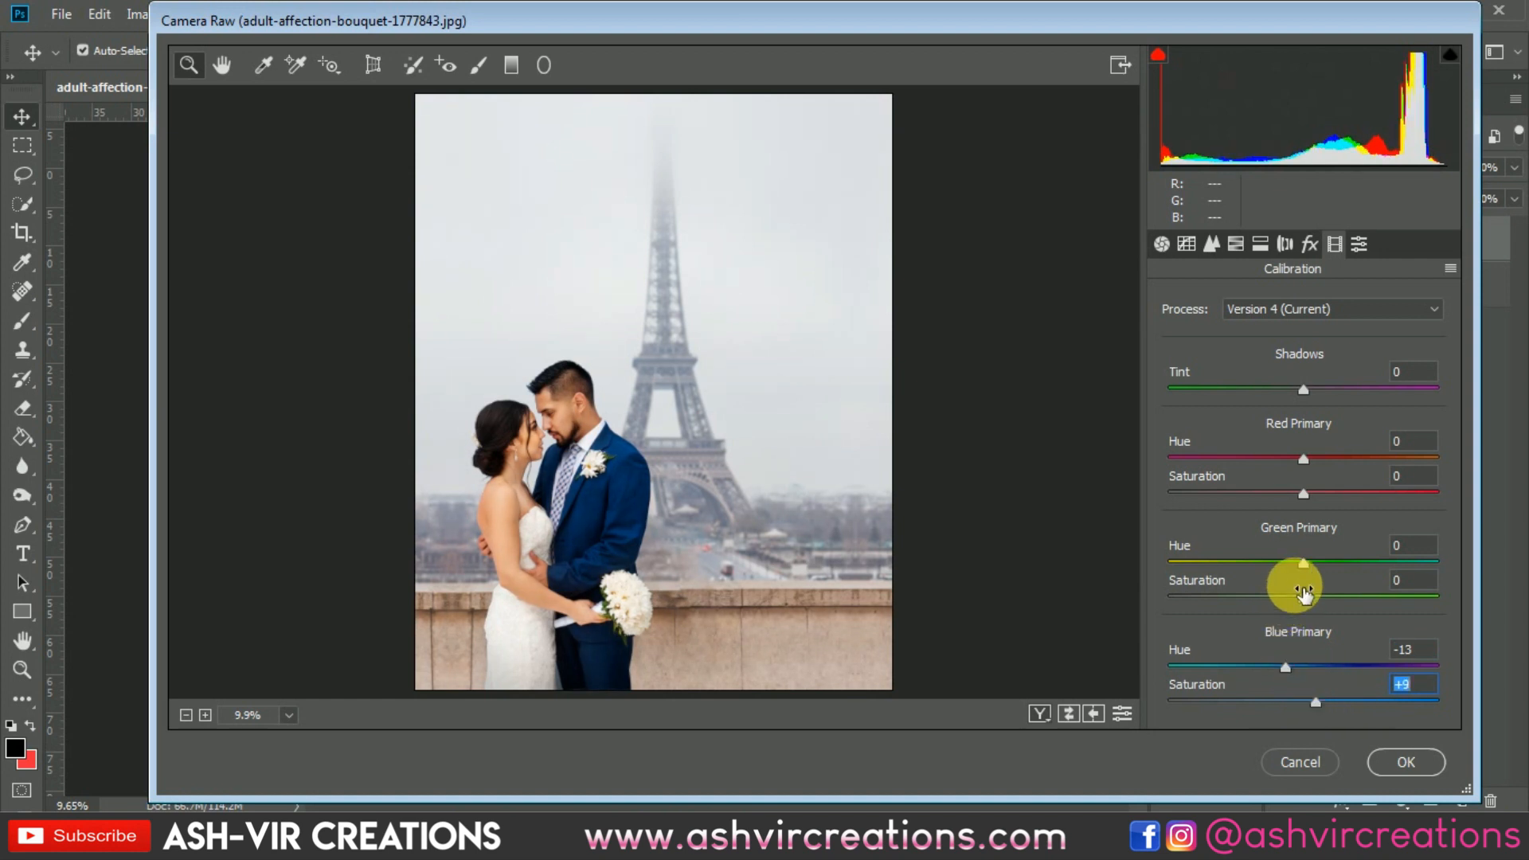
Step: Calibrate Green Primary to hue +13 and saturation -42, and Red Primary to hue -18 and saturation -10, and check the couple up close
drag(1305, 569, 1248, 599)
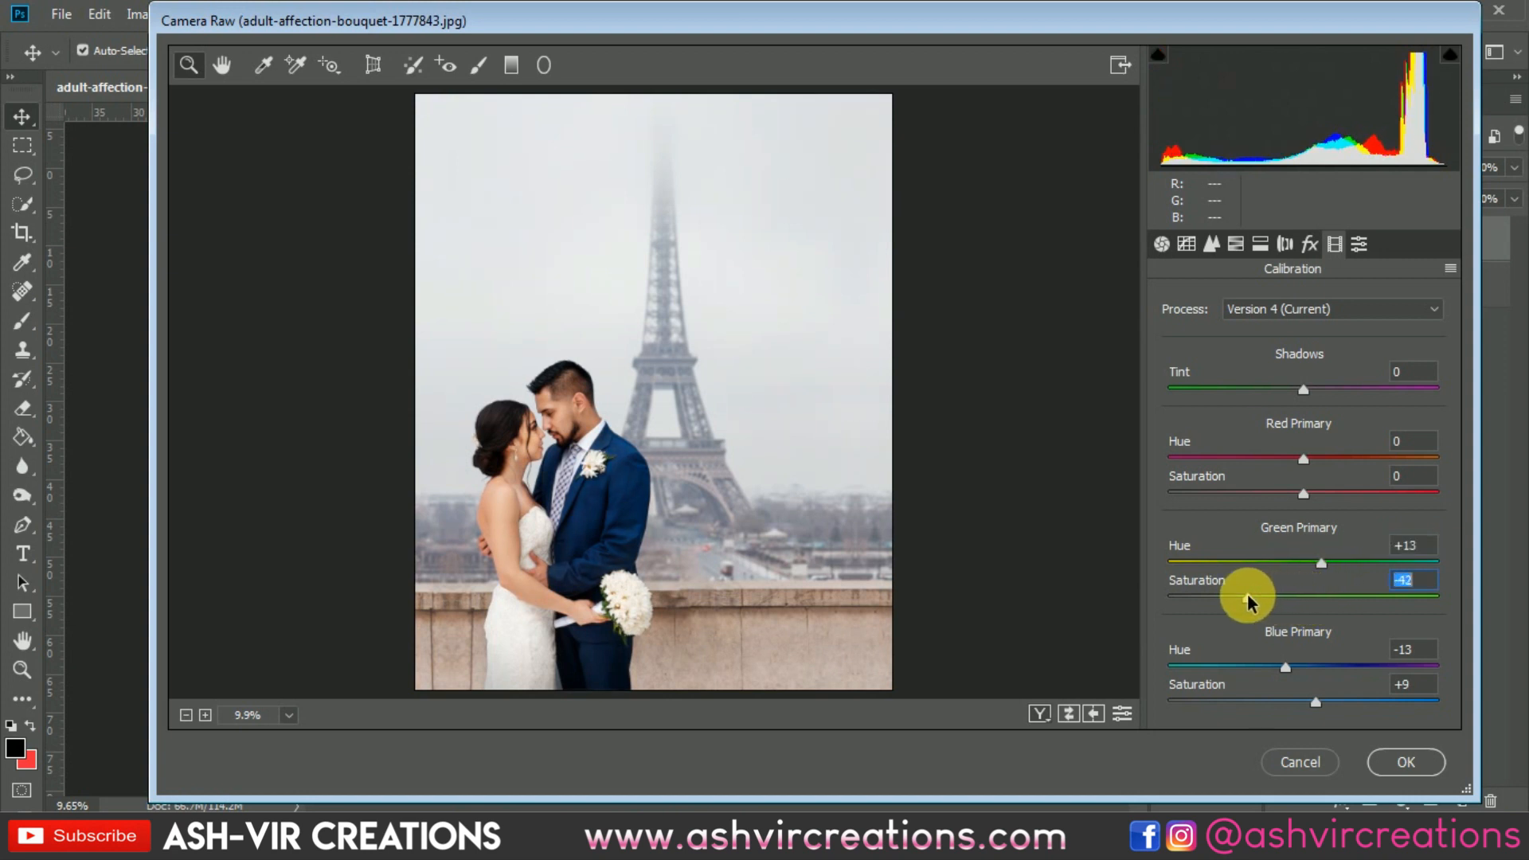
drag(1290, 457, 1289, 495)
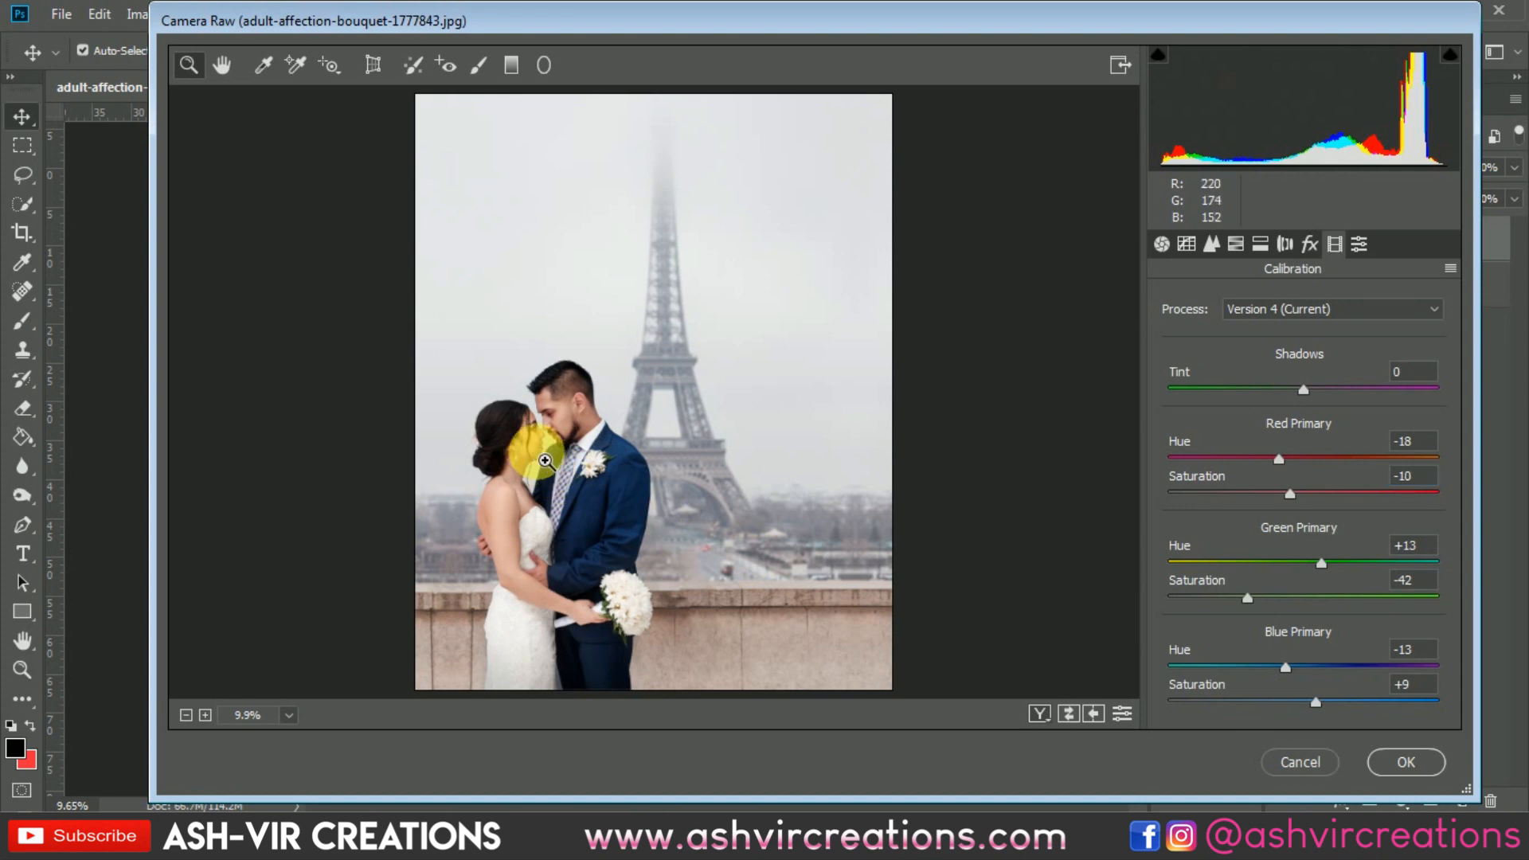
drag(529, 445, 609, 516)
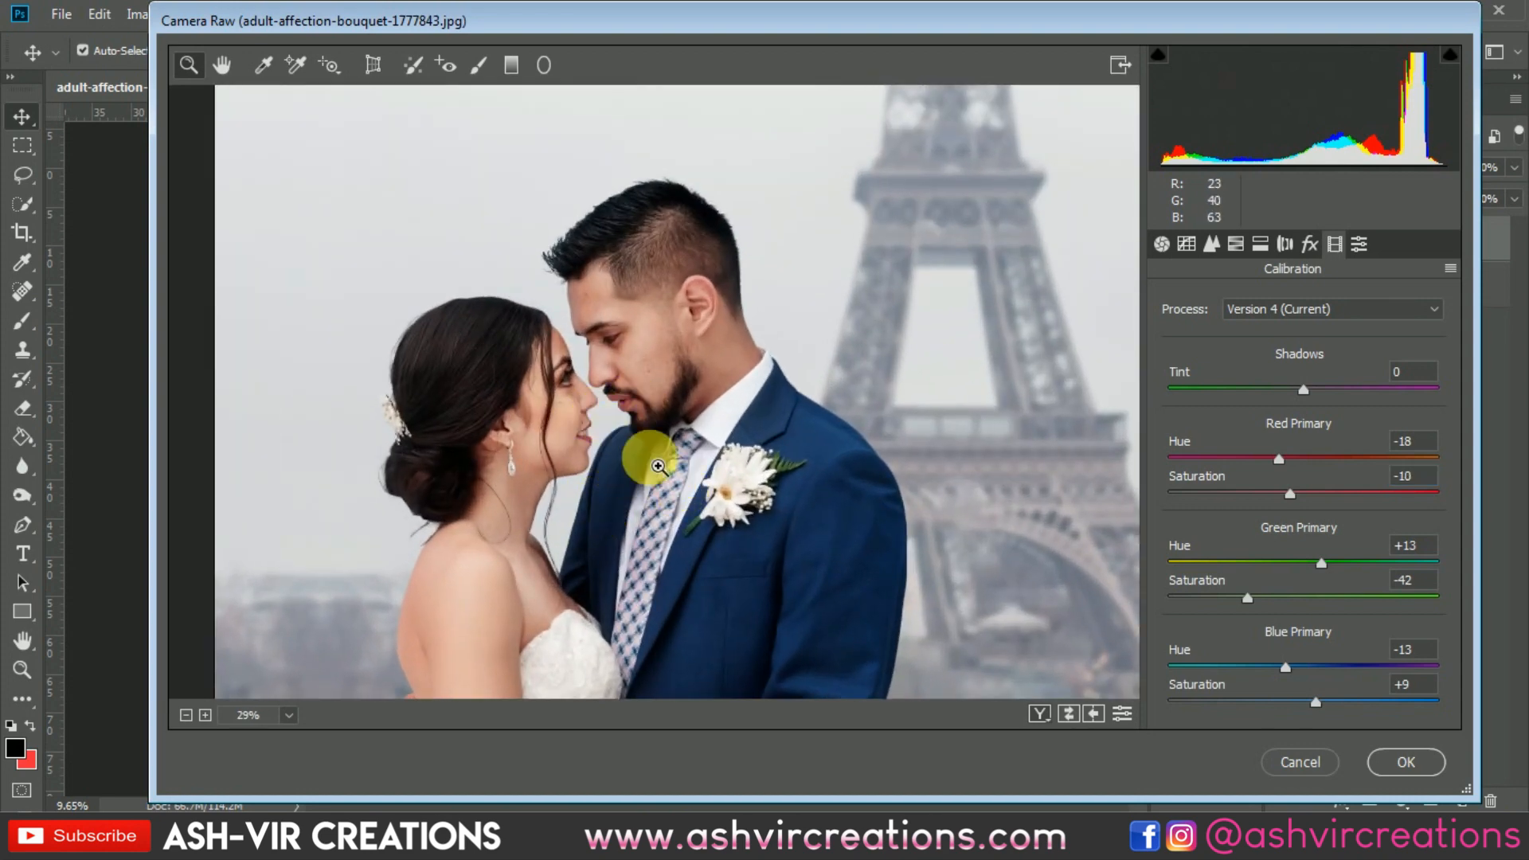
drag(703, 432, 687, 388)
Step: Add a white post-crop vignette with amount +40 and midpoint 58
click(1186, 244)
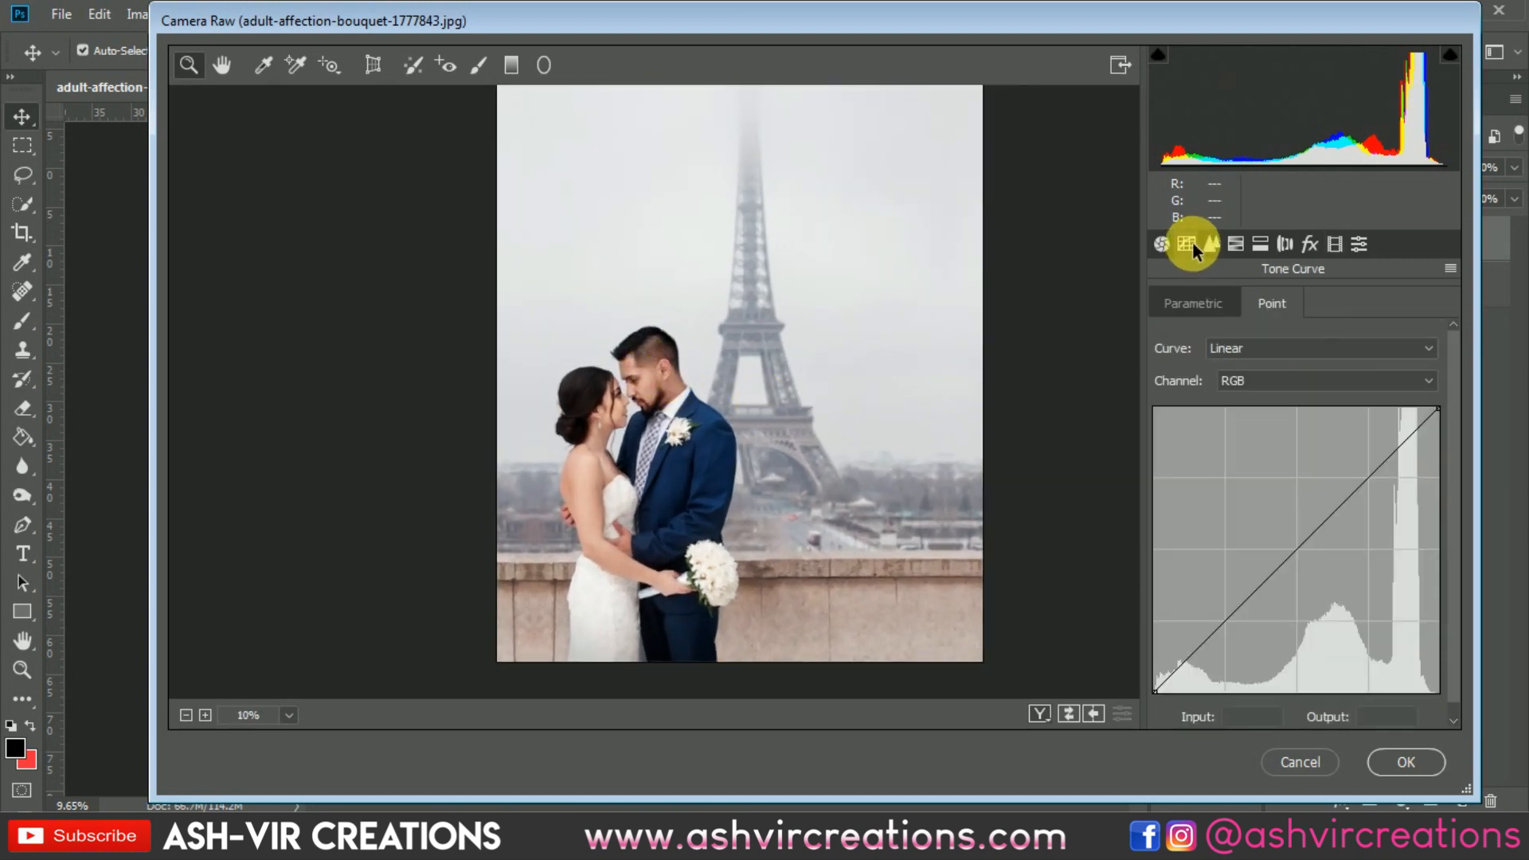
click(1310, 244)
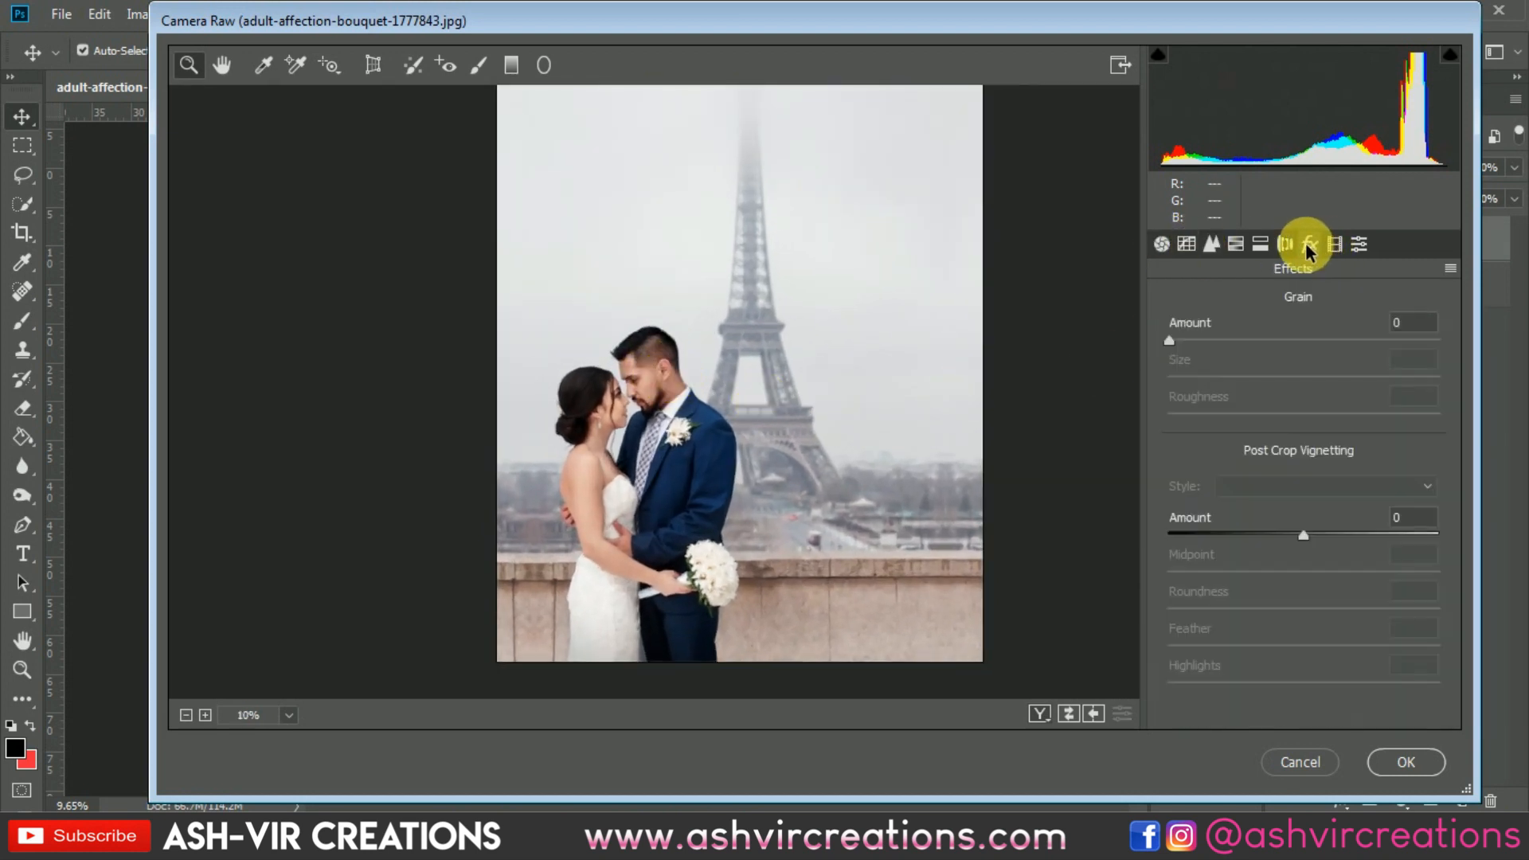
drag(1304, 533, 1335, 571)
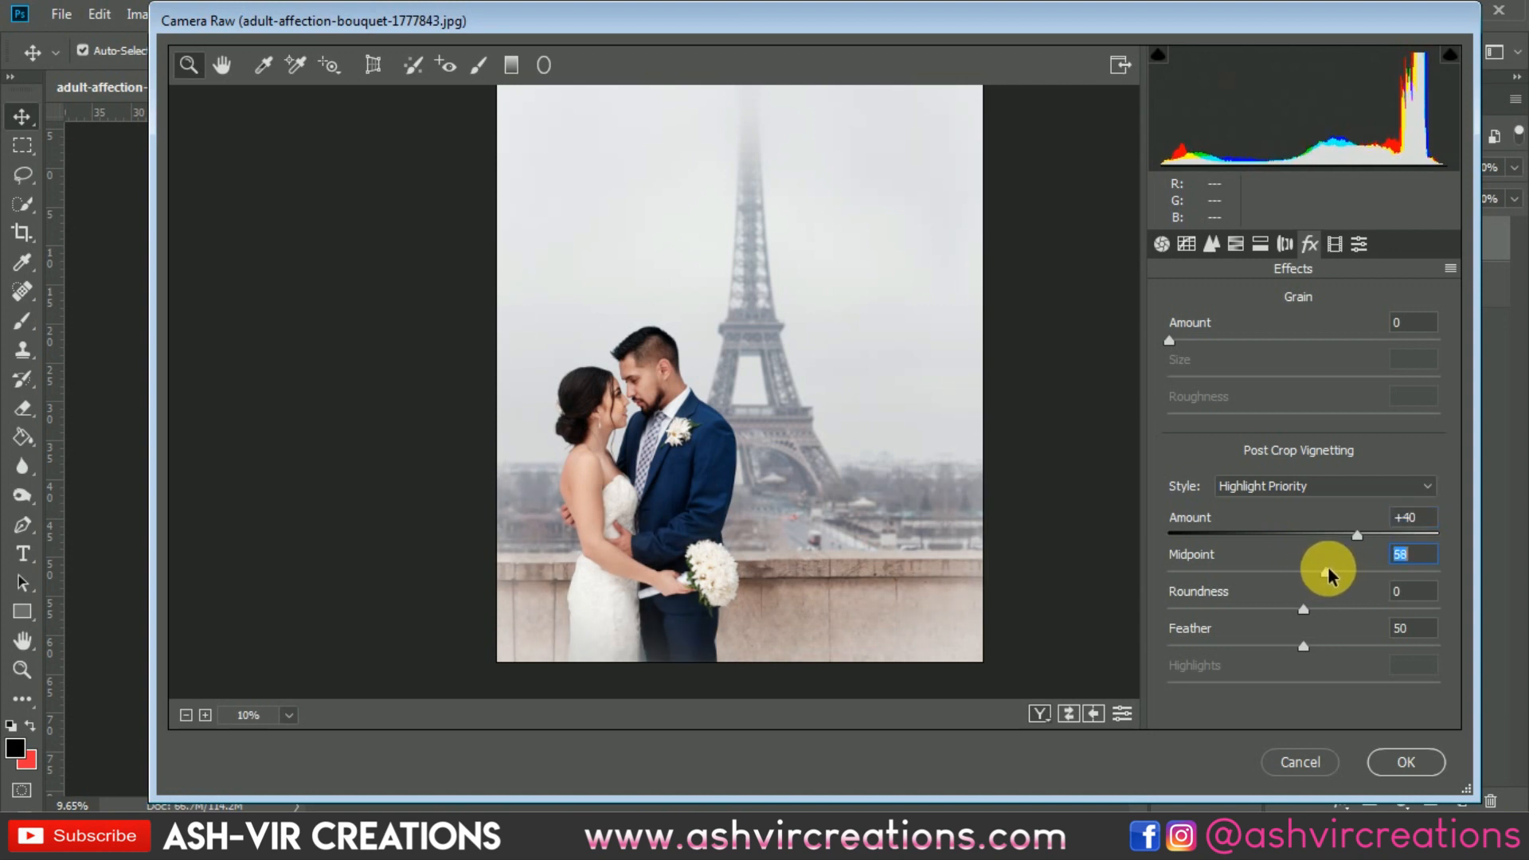
Step: Adjust the basic tones to exposure -0.20, contrast +16, highlights -18, shadows +20, whites -23 and blacks -27
click(1258, 244)
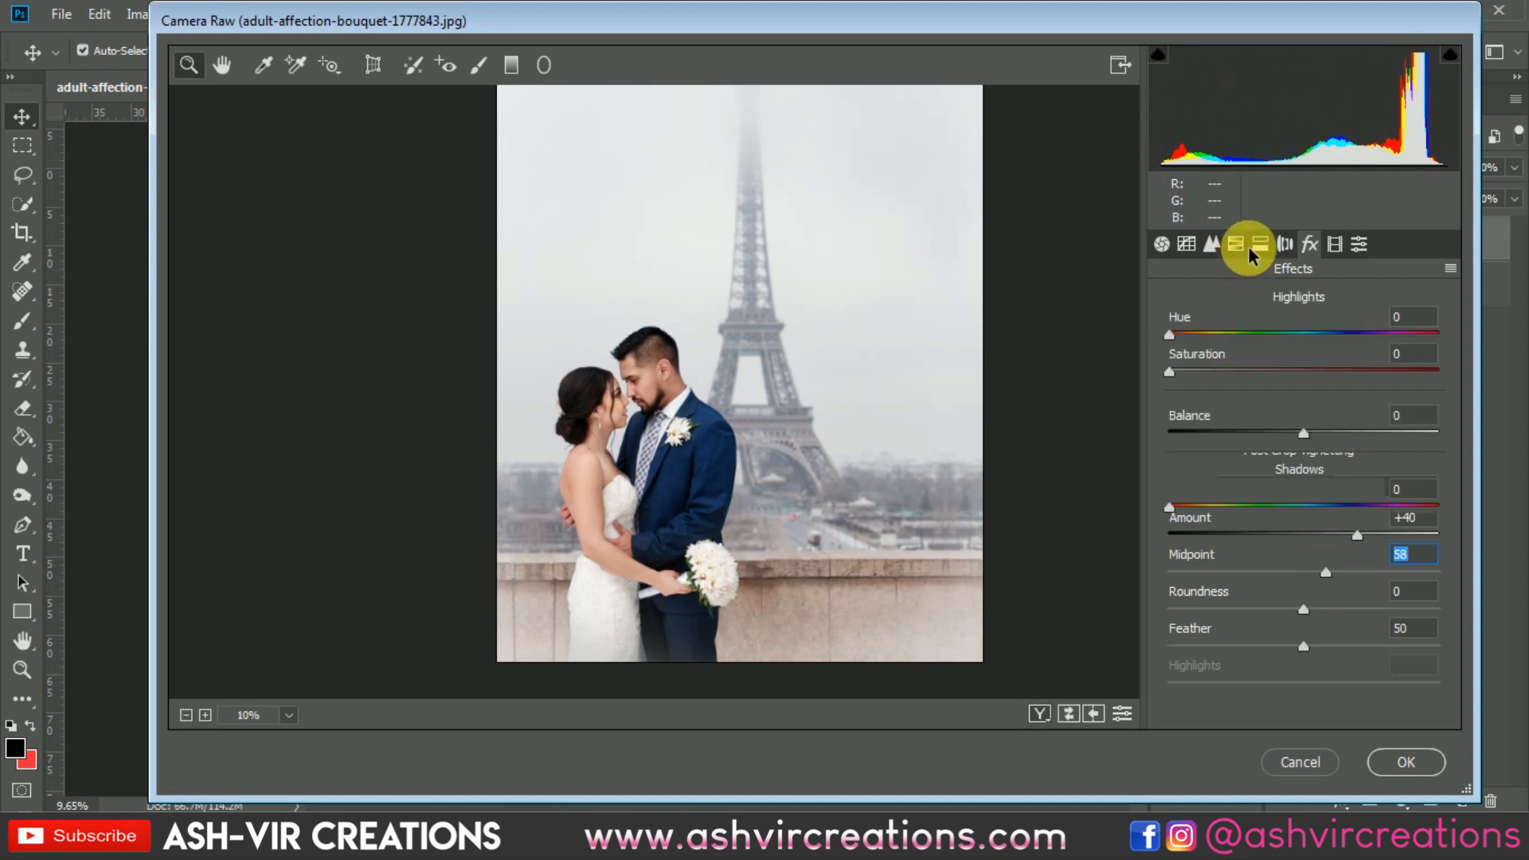
click(1235, 244)
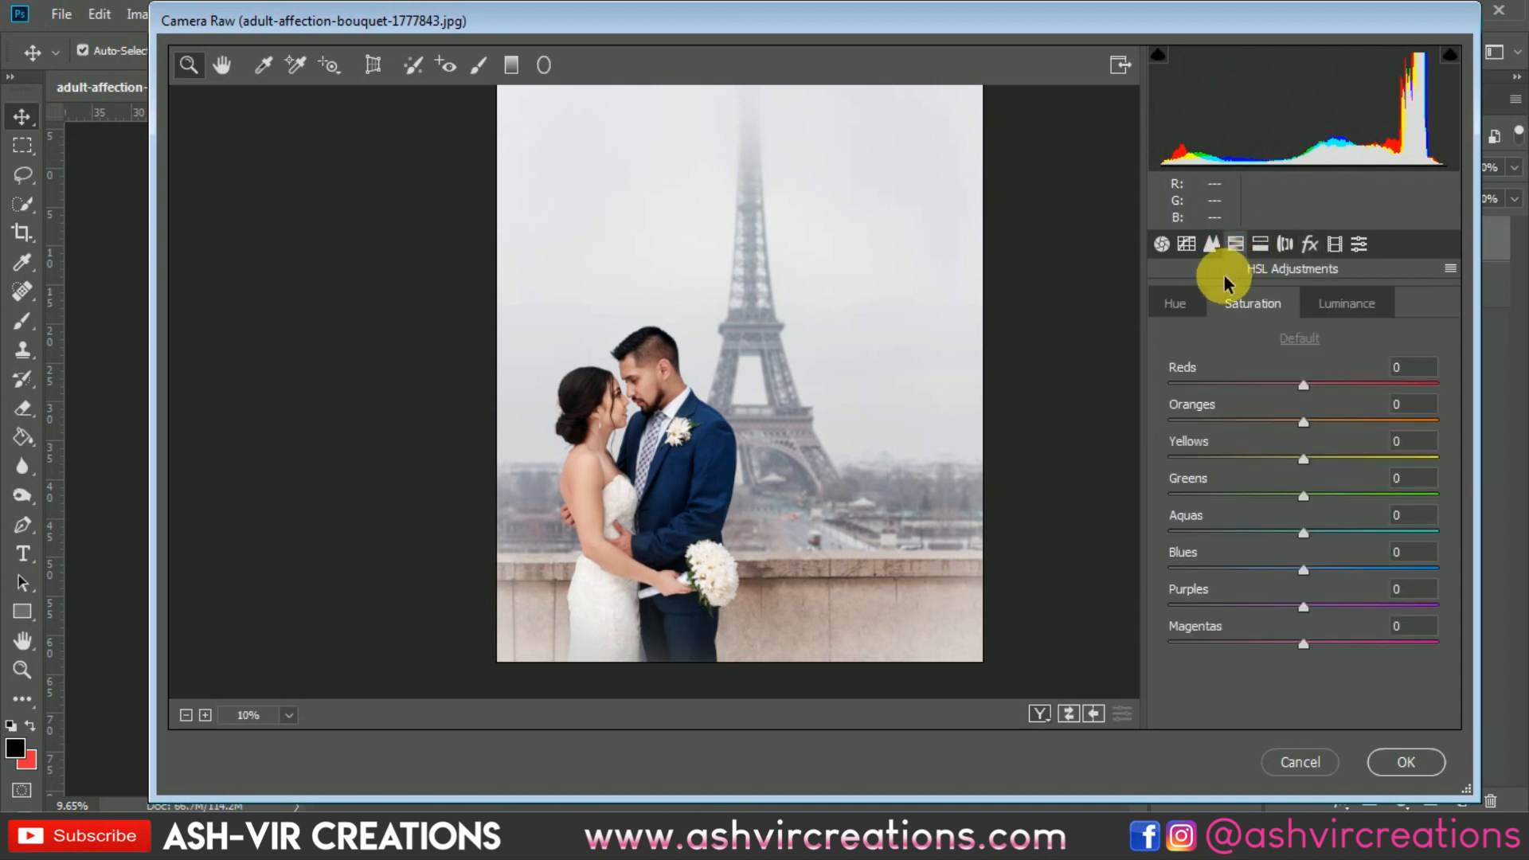
click(1211, 244)
click(1187, 244)
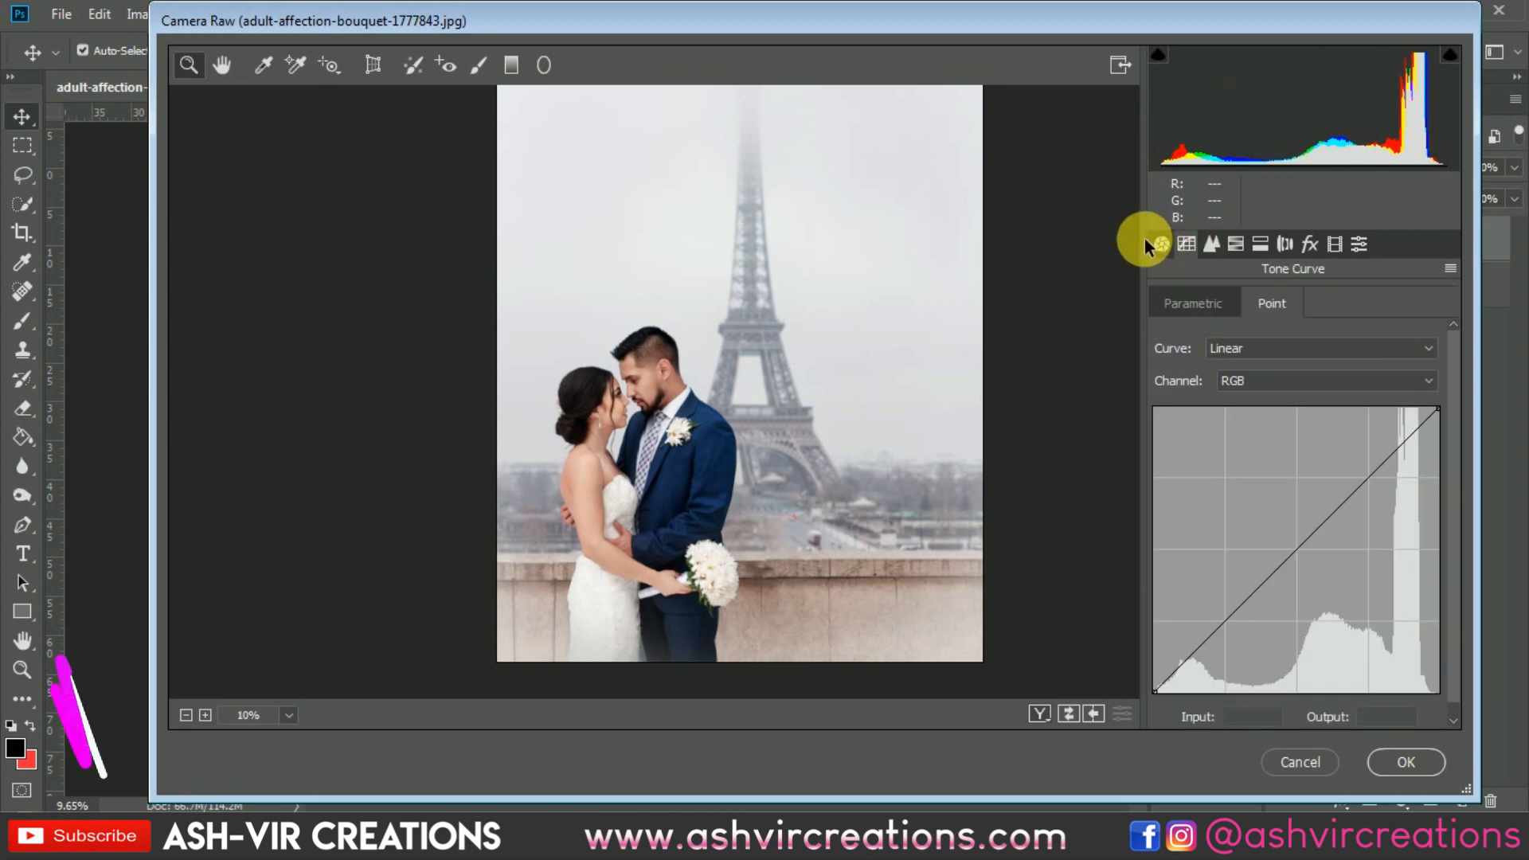
click(1156, 242)
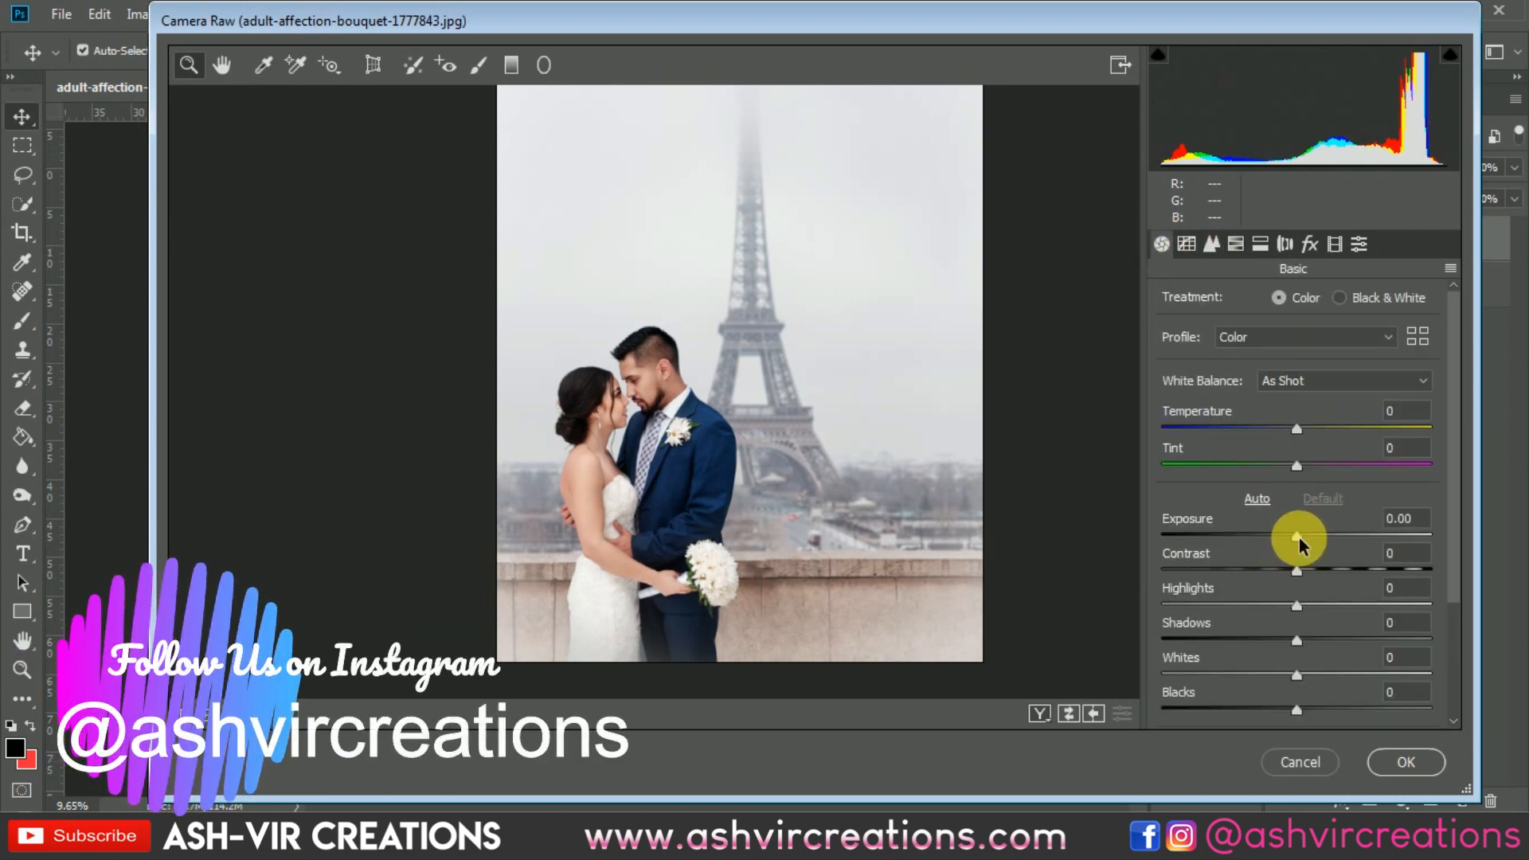
drag(1299, 537, 1275, 604)
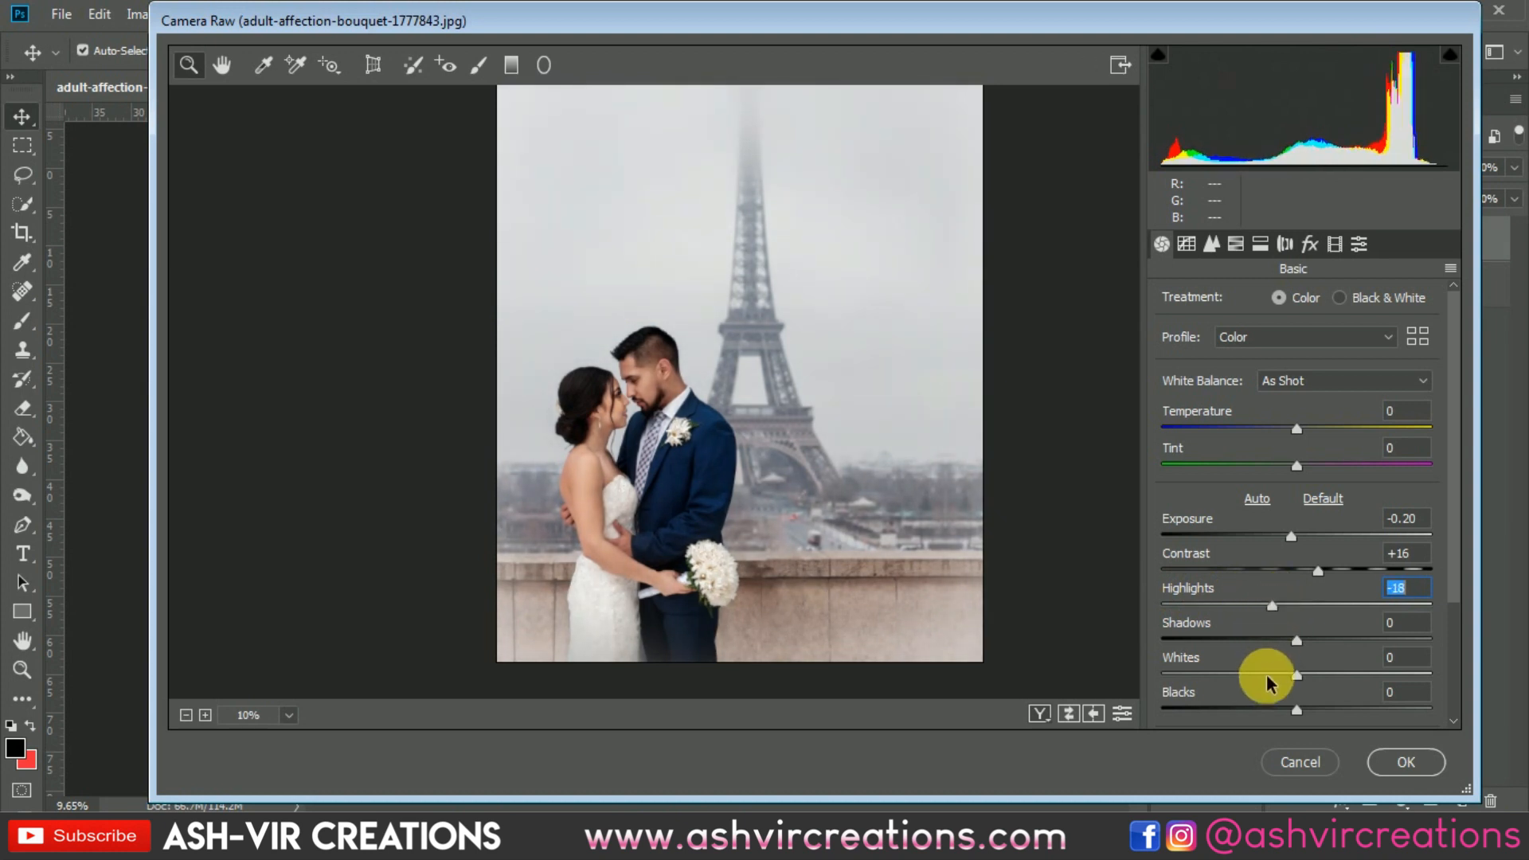
mouse_move(1267, 683)
mouse_down()
mouse_move(1212, 679)
mouse_move(1274, 683)
mouse_move(1235, 676)
mouse_move(1260, 679)
mouse_up()
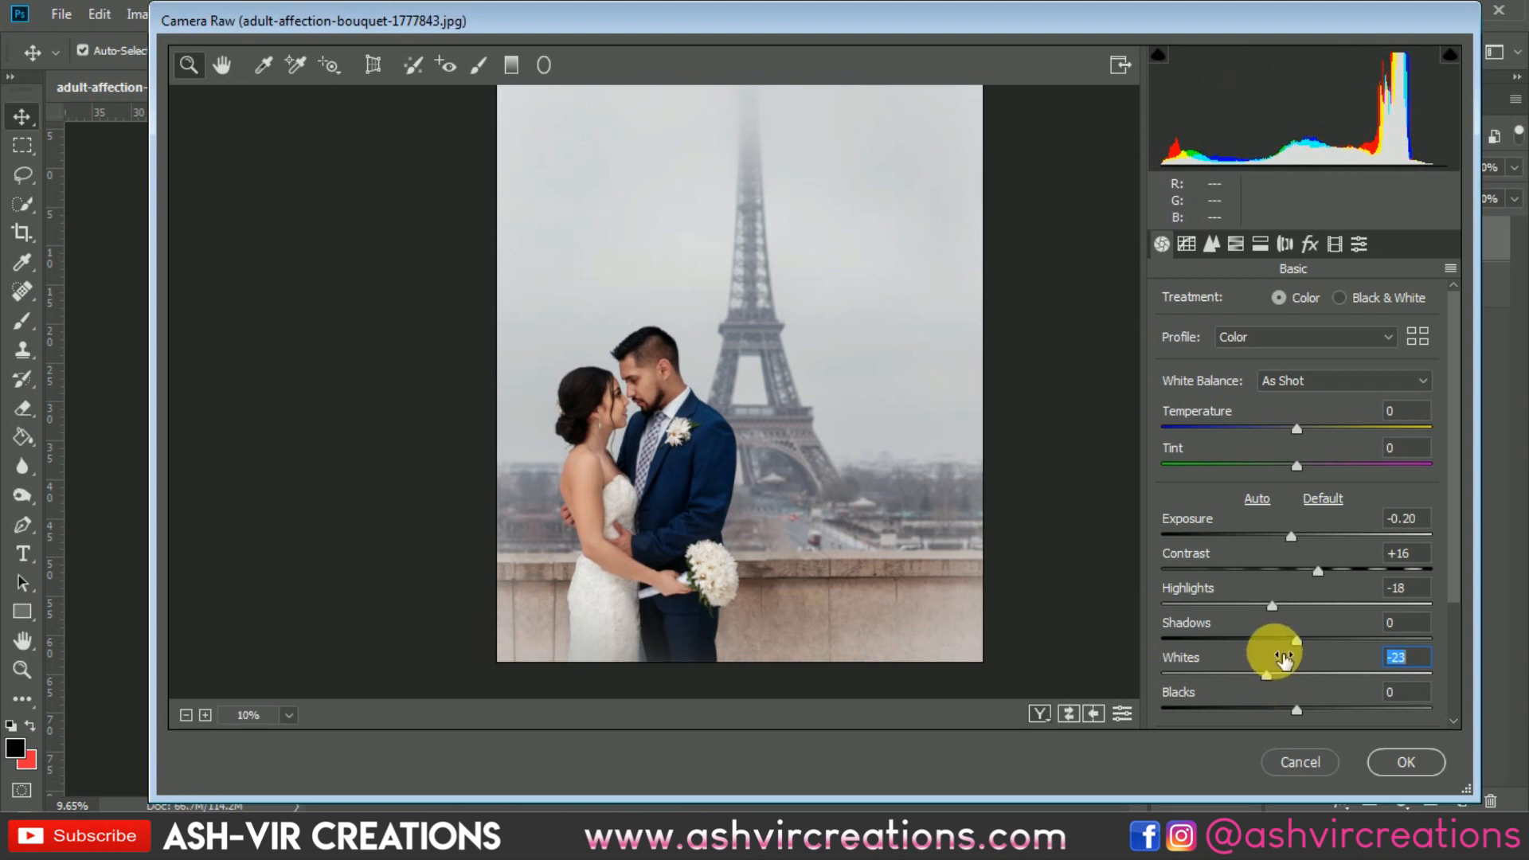
mouse_move(1304, 643)
mouse_down()
mouse_move(1356, 643)
mouse_move(1326, 643)
mouse_up()
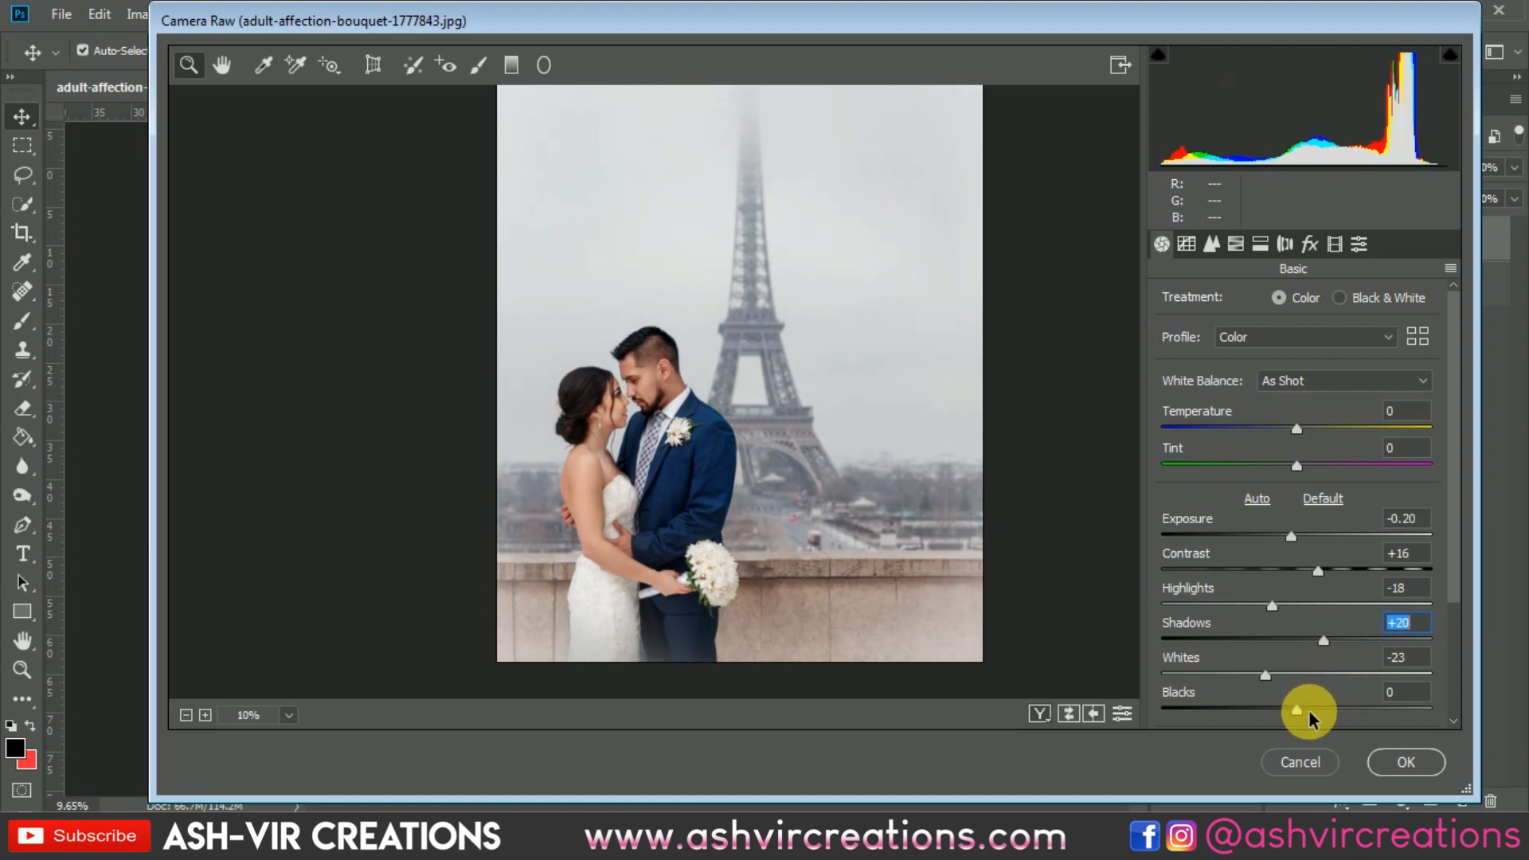
drag(1298, 709, 1265, 714)
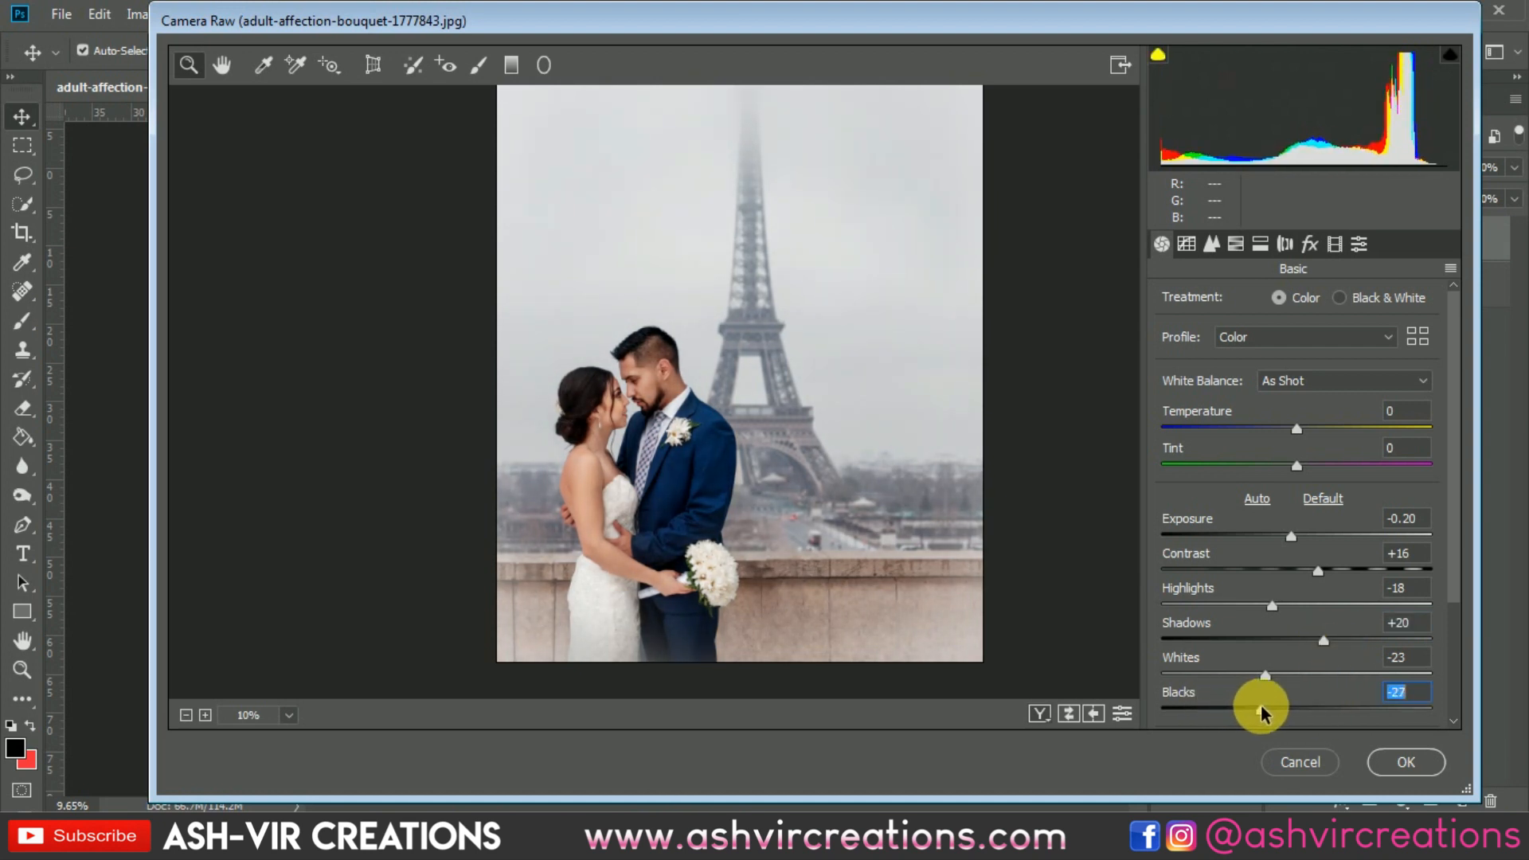
Step: Set clarity to +7, vibrance to +15 and saturation to -3
scroll(1451, 630, down, 4)
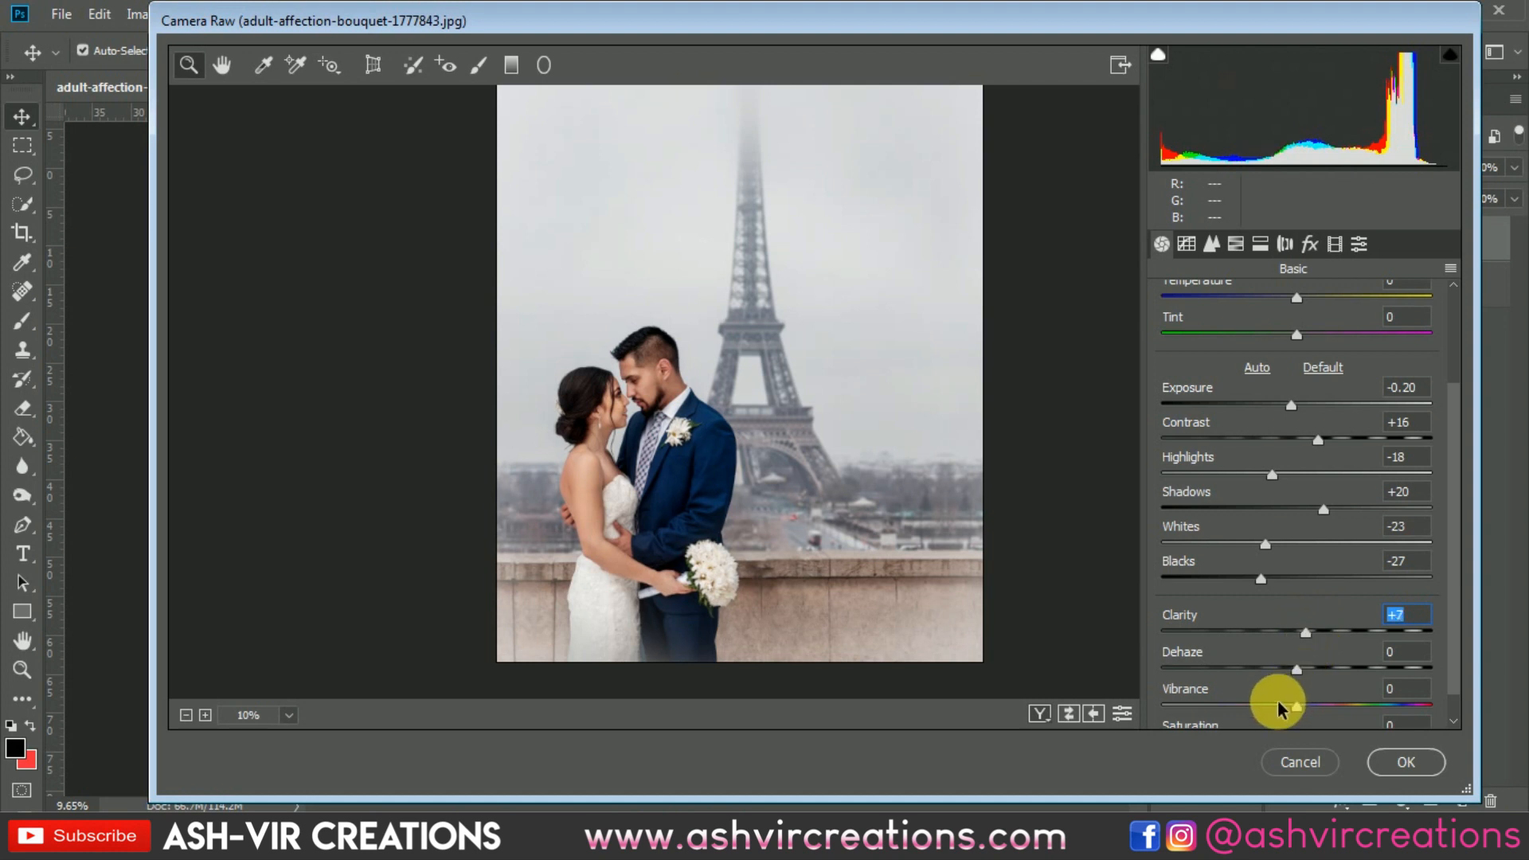
drag(1301, 712, 1316, 707)
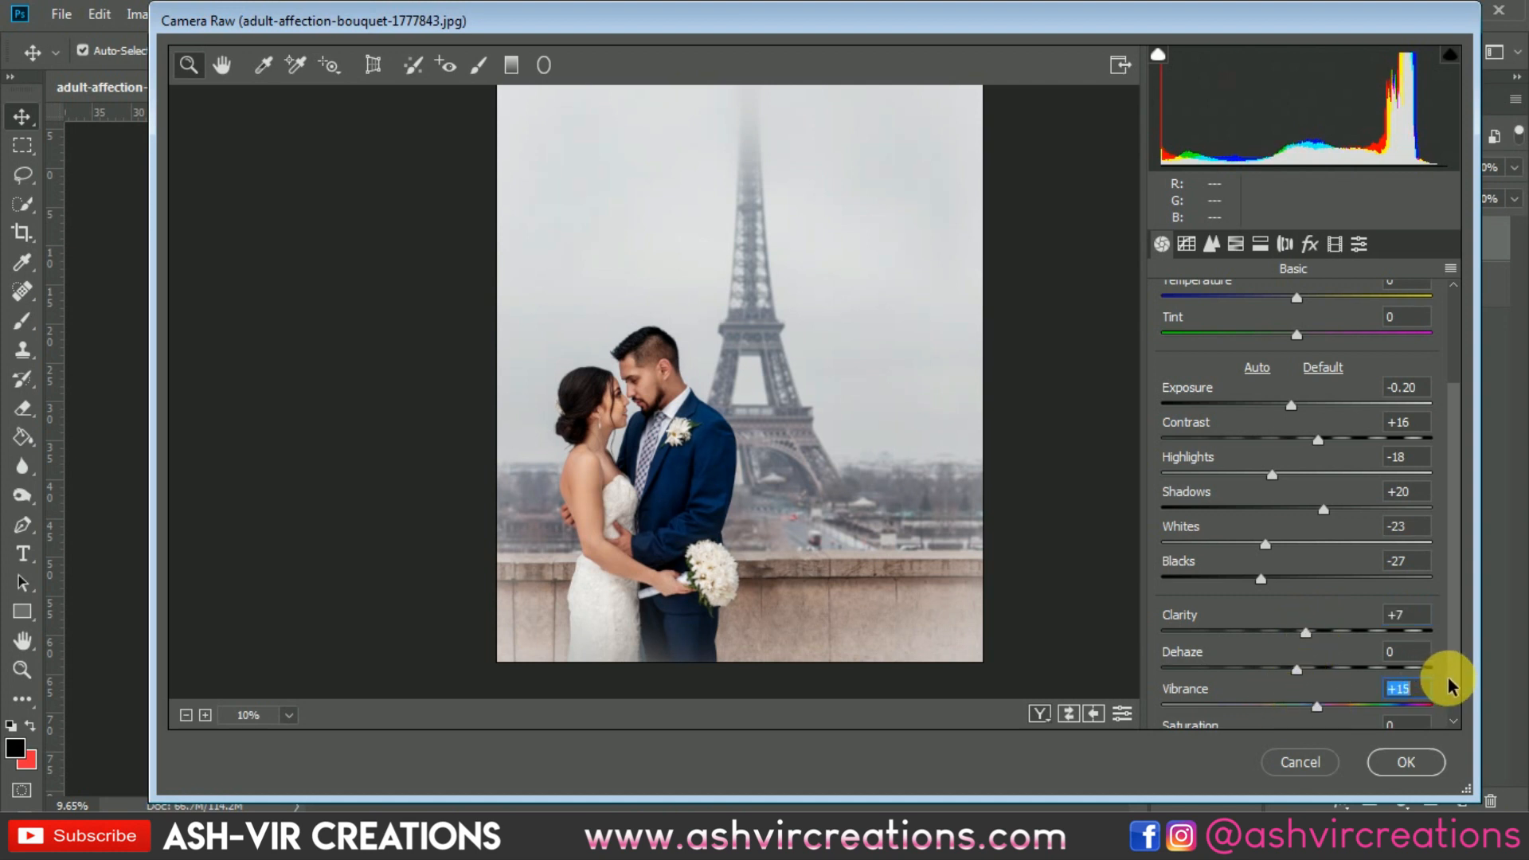
scroll(1449, 693, down, 1)
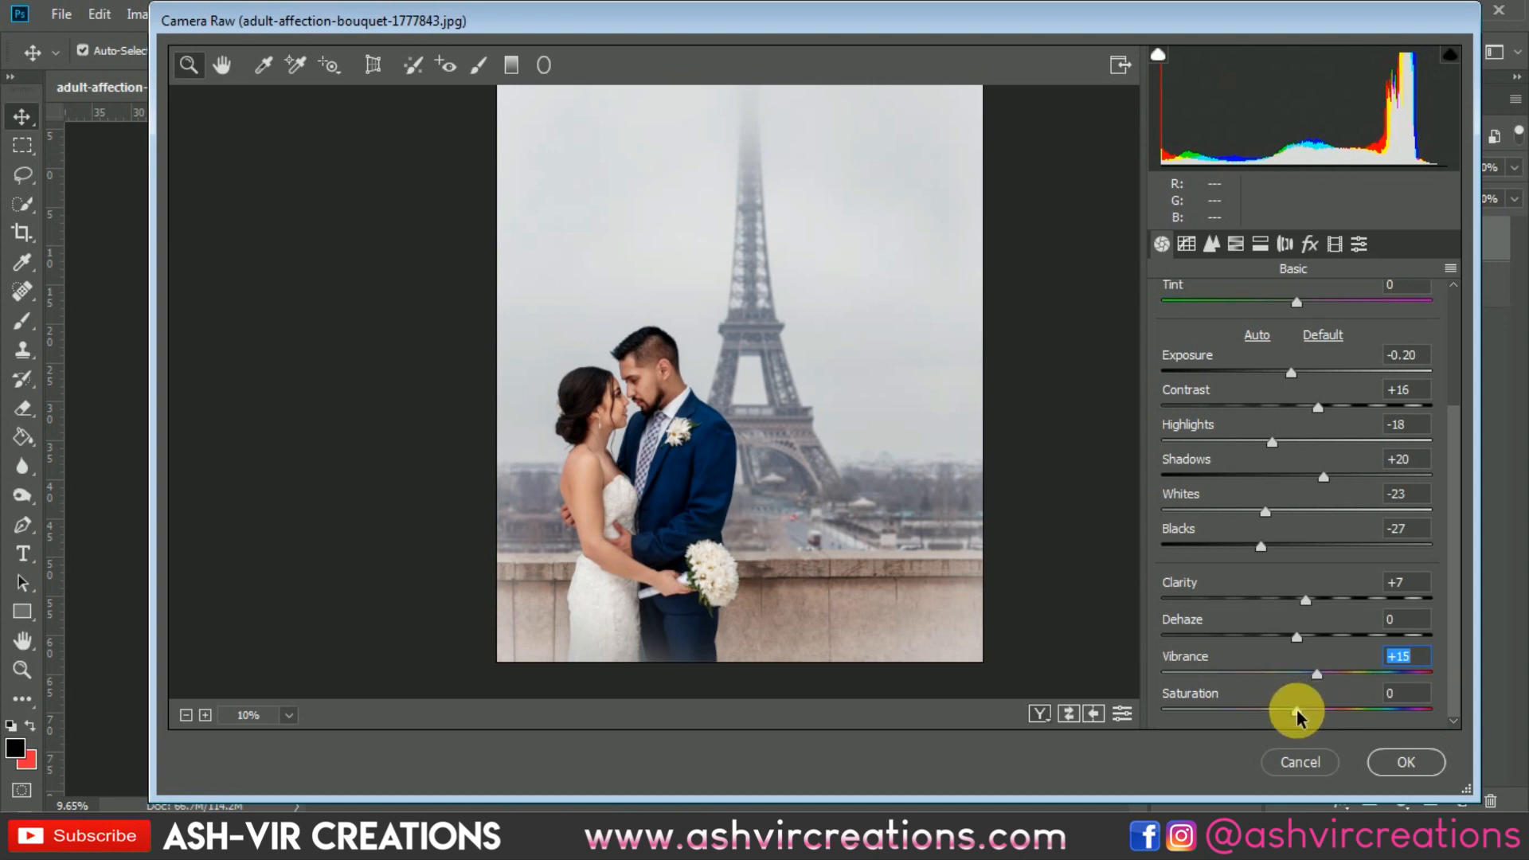
Step: Compare the graded image with the original, including a side-by-side before/after view
click(1067, 715)
click(1067, 716)
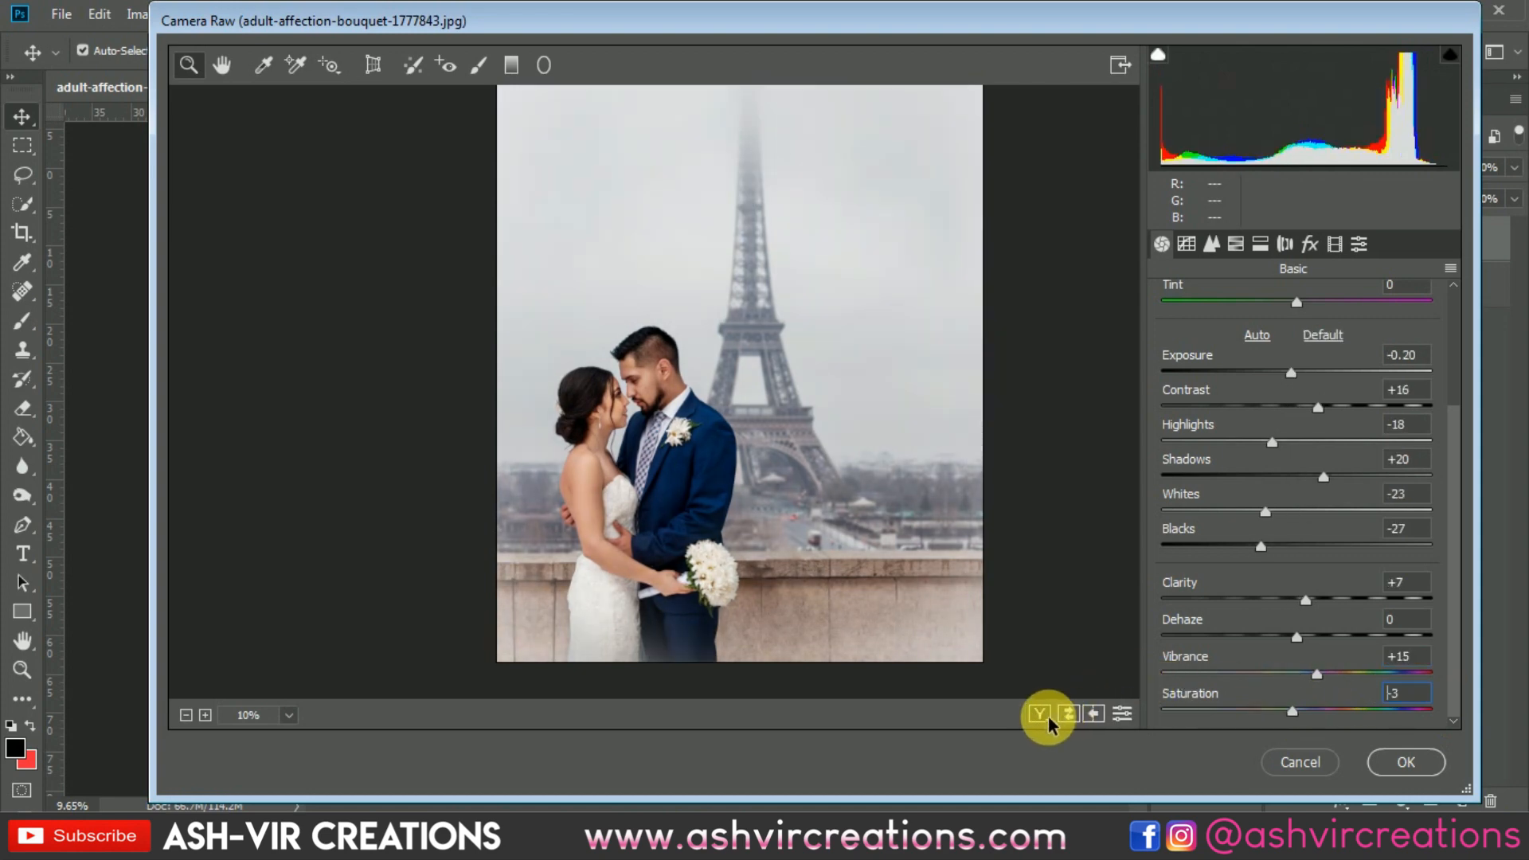
click(1040, 715)
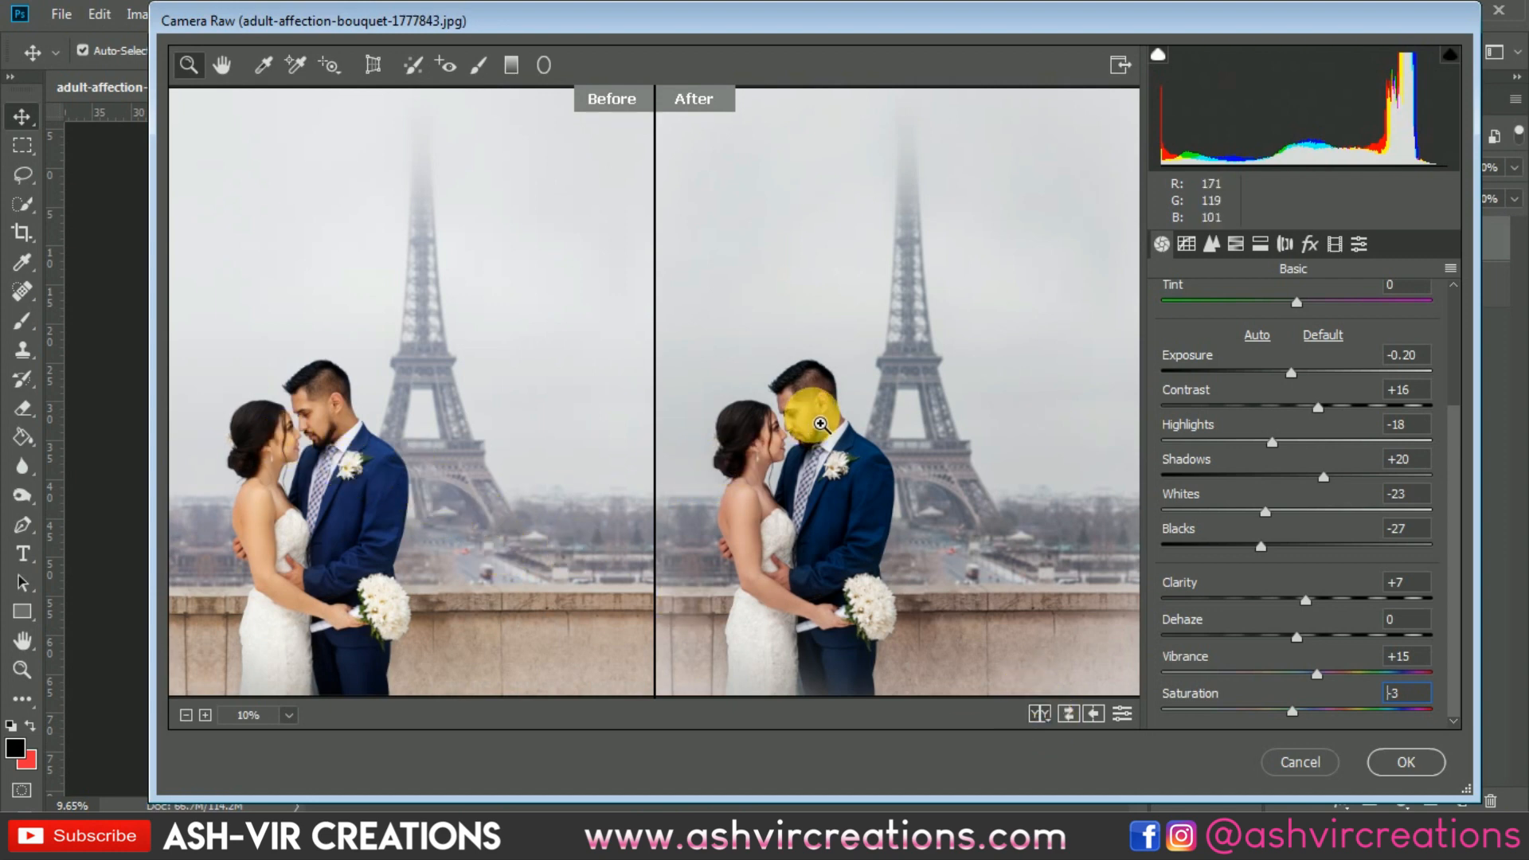
Step: Apply the Camera Raw grading to the merged photo and add a new empty layer above it
mouse_move(854, 431)
mouse_down()
mouse_move(835, 421)
mouse_move(858, 443)
mouse_move(840, 427)
mouse_up()
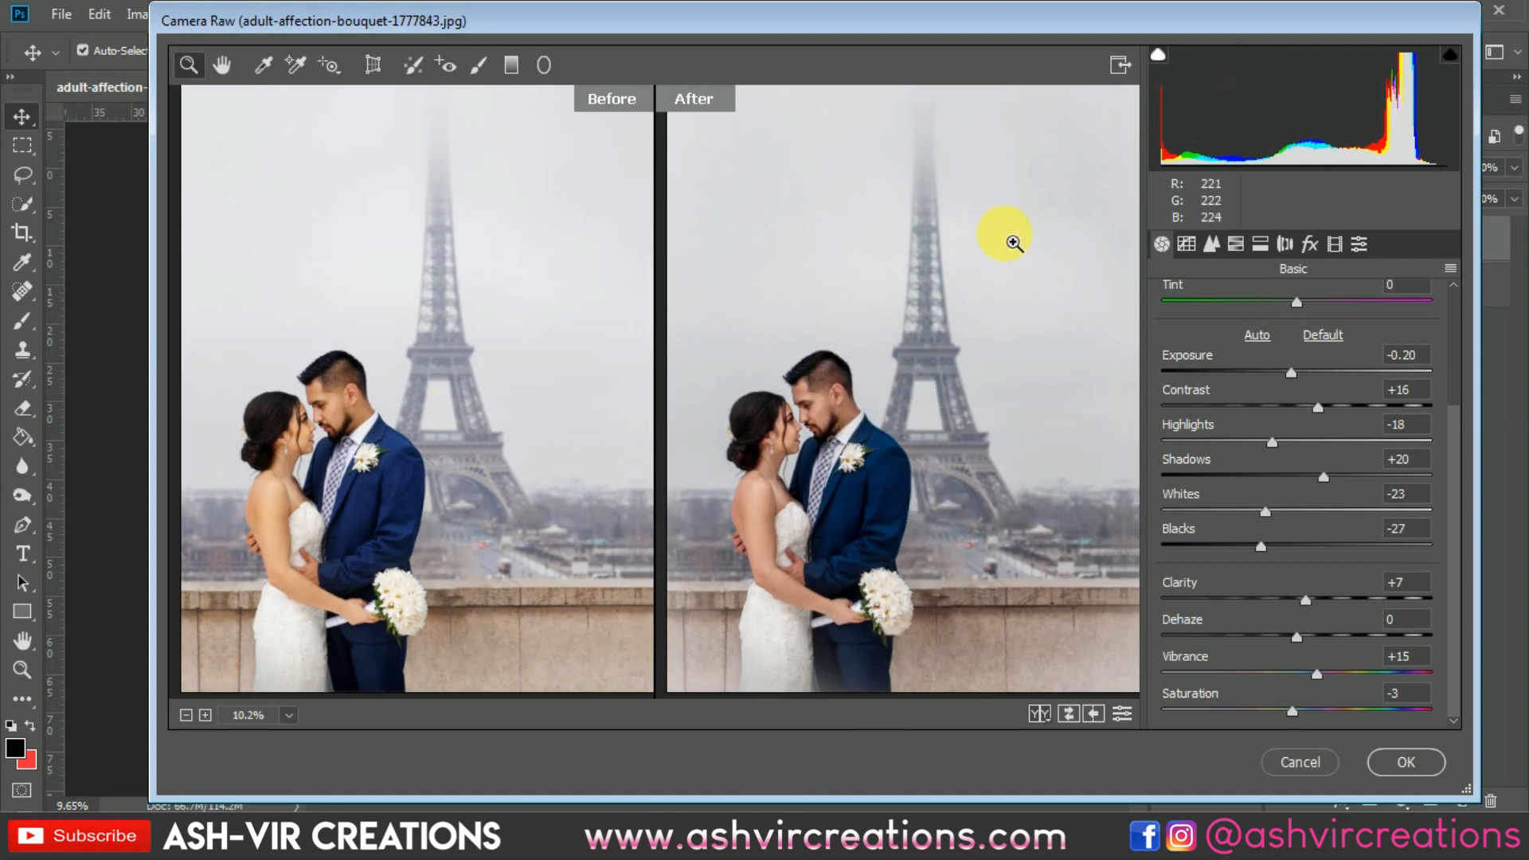
click(1419, 763)
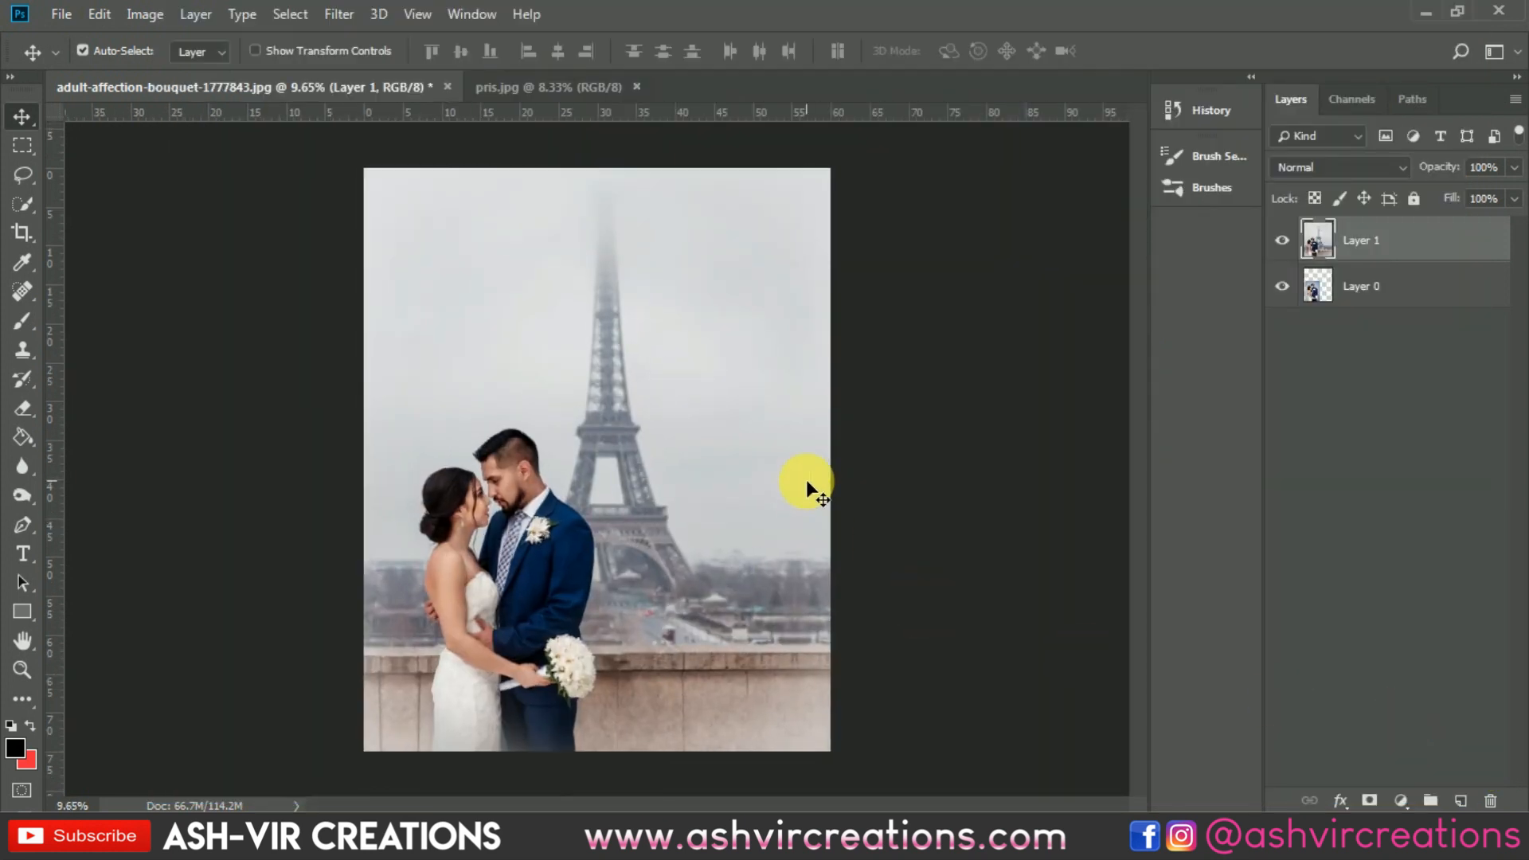
click(1461, 799)
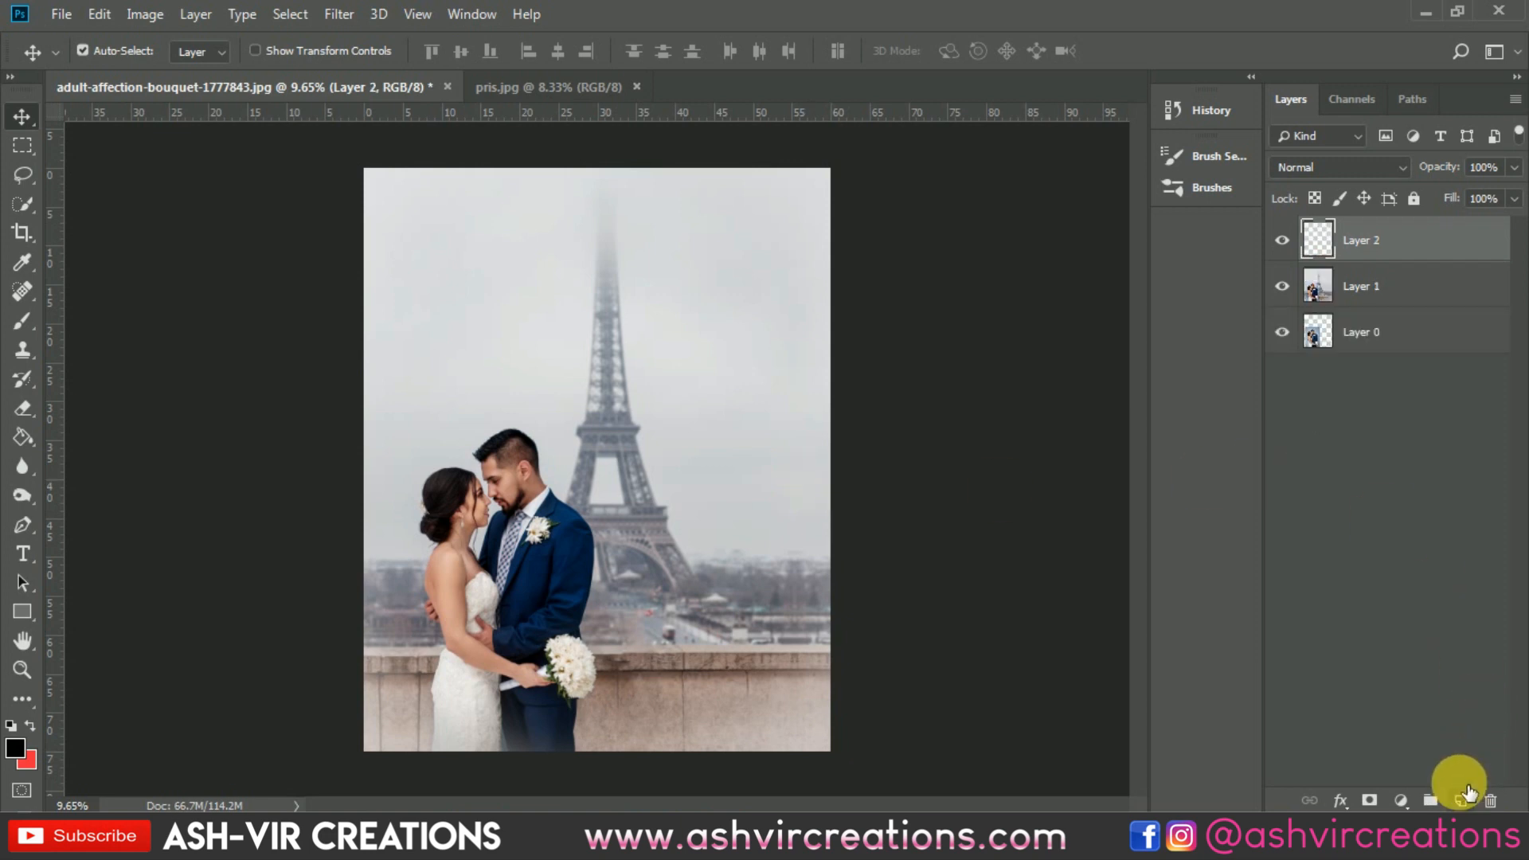
Step: Set up the Brush tool with a fully saturated bright orange foreground color at hue 27°
click(23, 320)
click(16, 748)
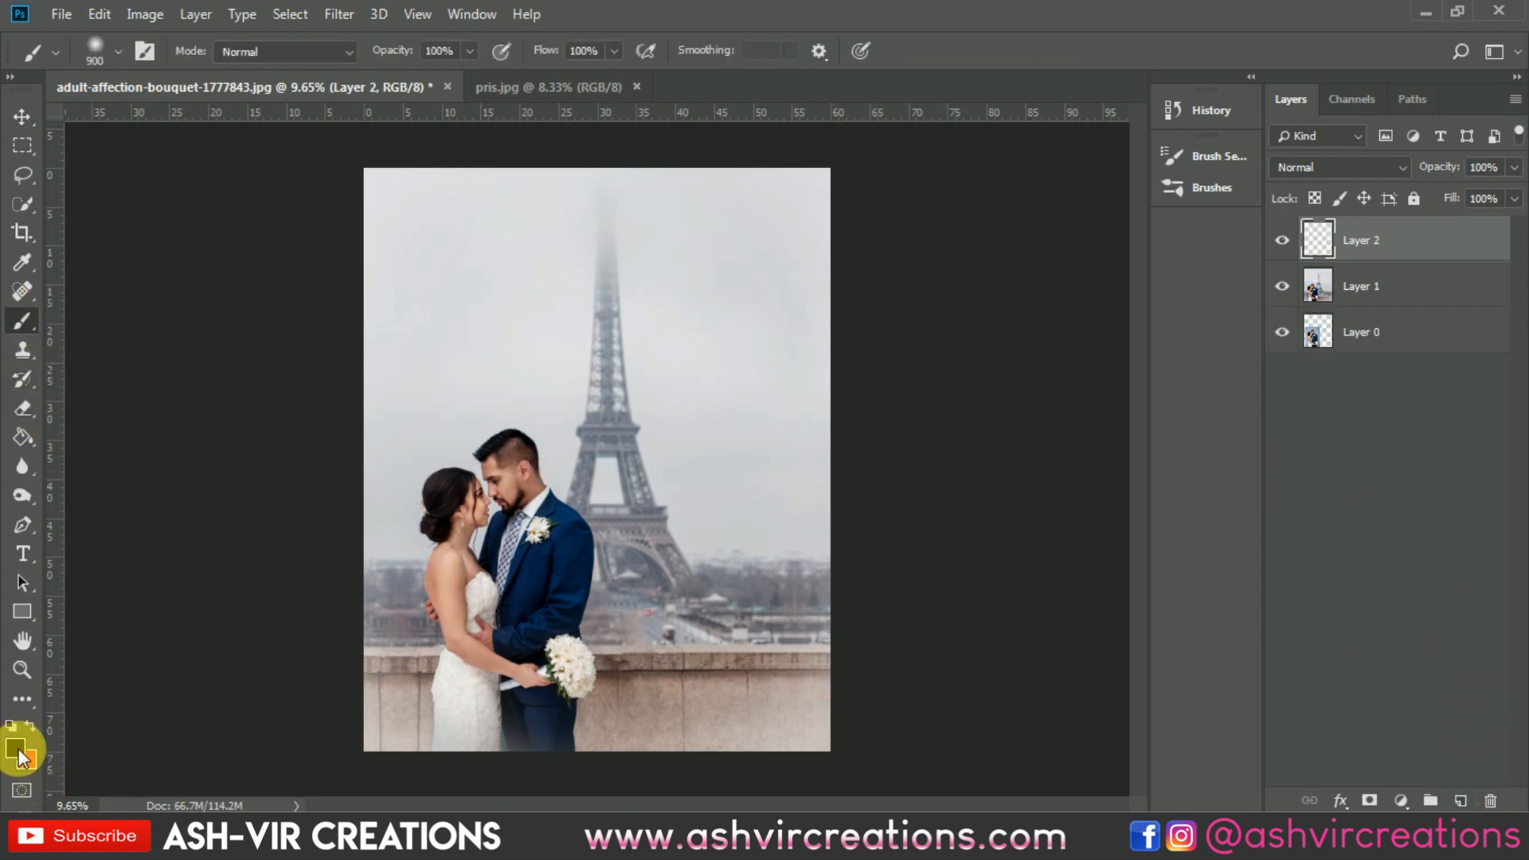
click(1245, 673)
mouse_move(1245, 672)
mouse_down()
mouse_move(1241, 704)
mouse_move(1241, 691)
mouse_up()
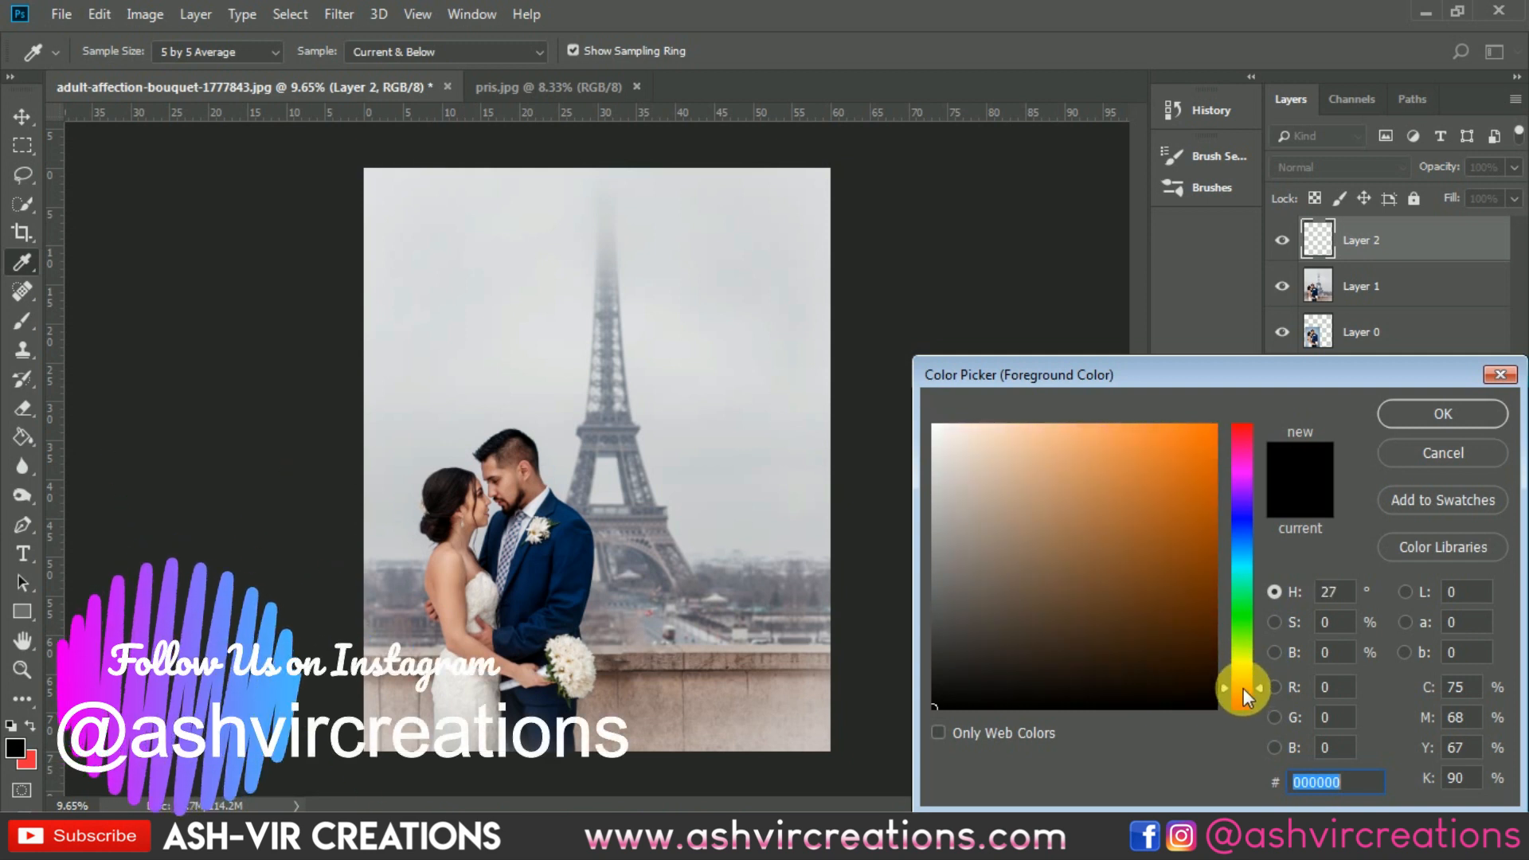
click(1217, 430)
click(1426, 411)
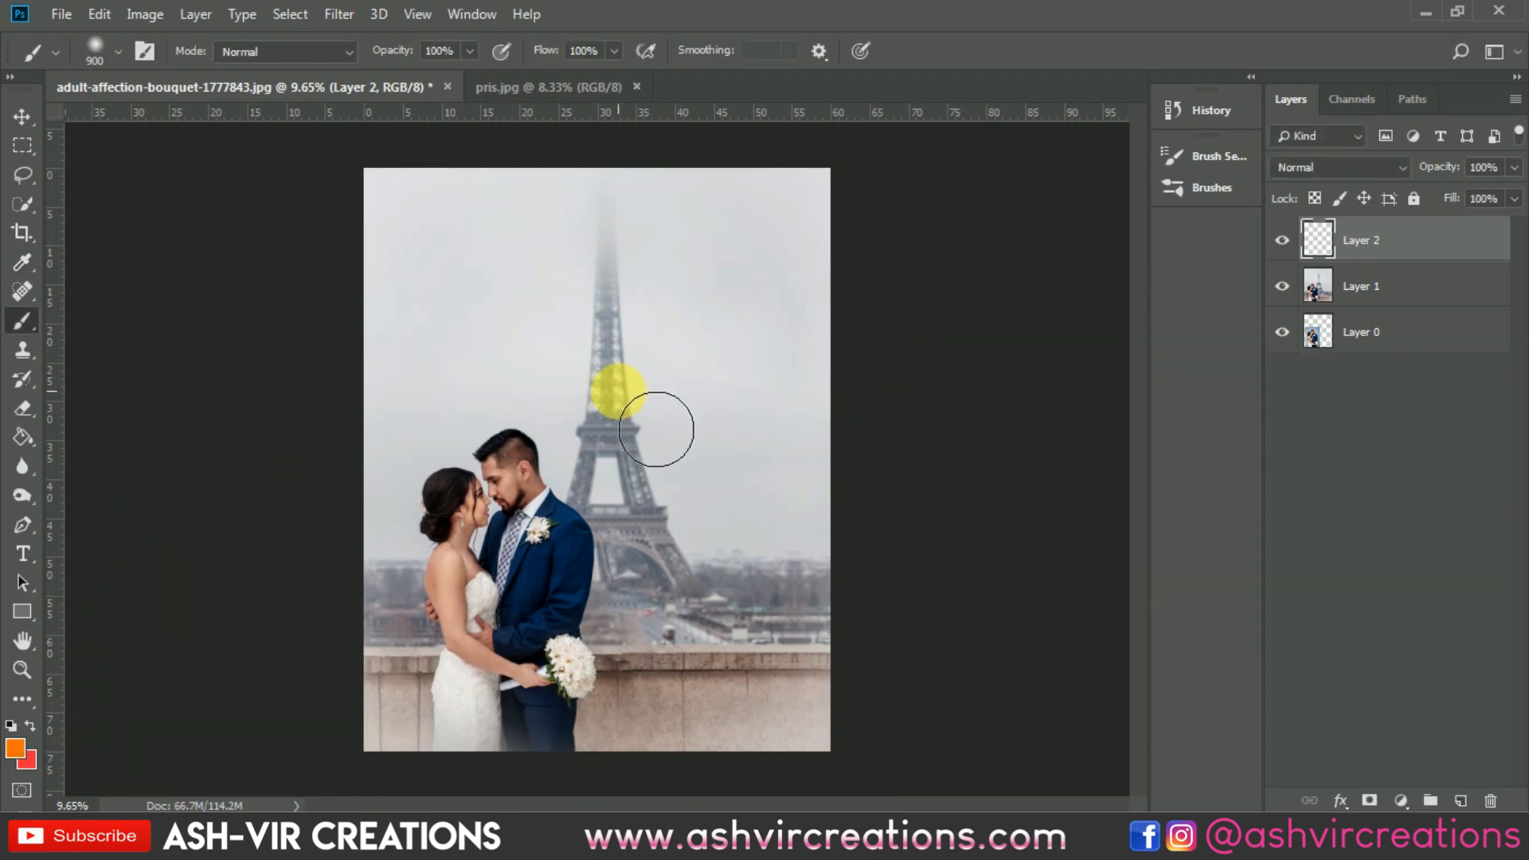
Step: Paint a soft orange spot on the middle of the Eiffel Tower and set its layer's blend mode to Screen
drag(607, 399, 617, 382)
key(v)
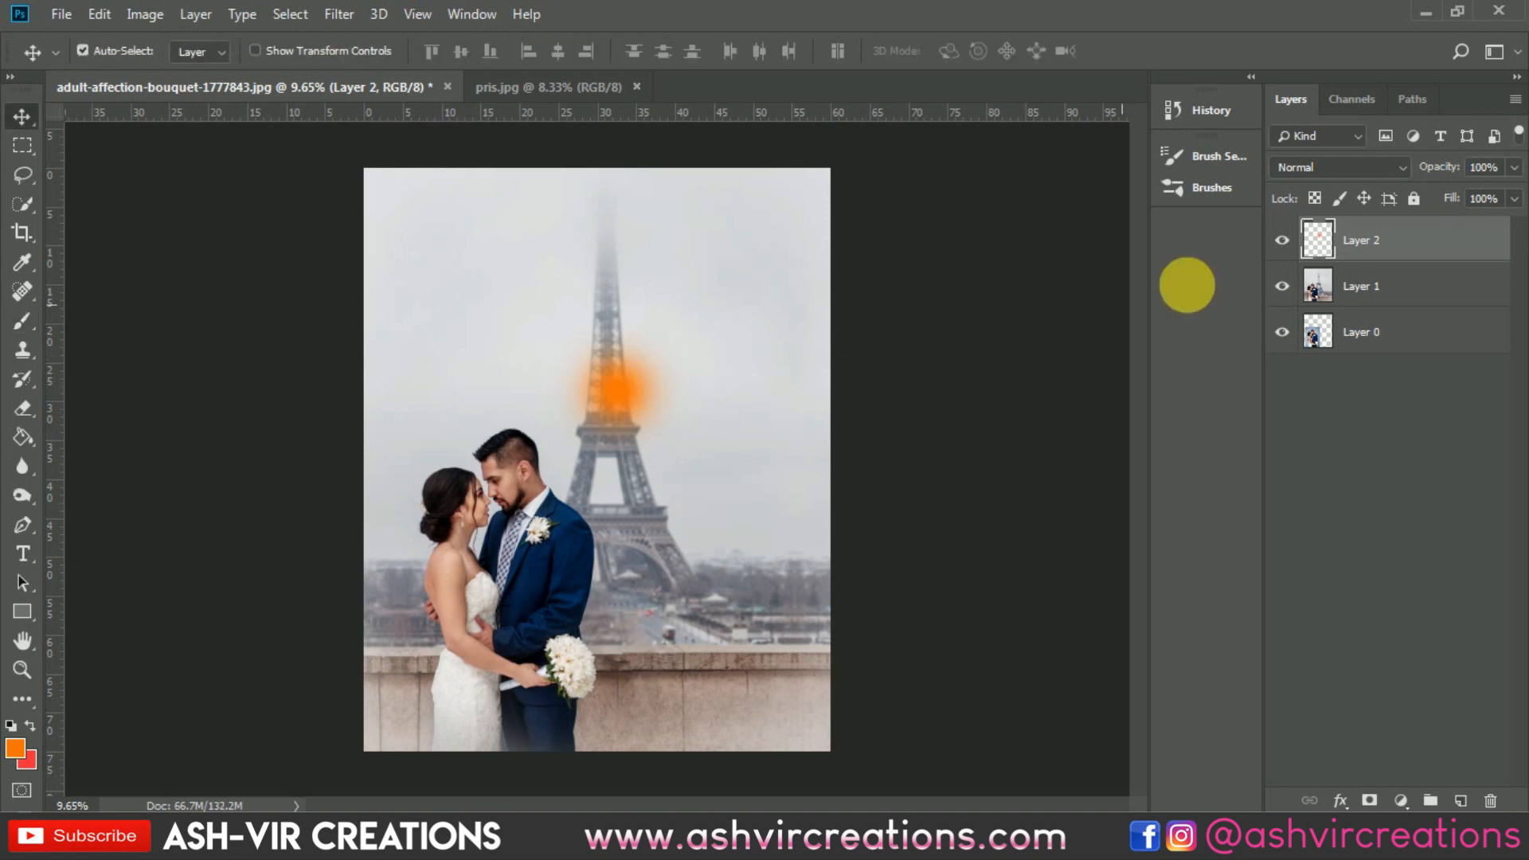
click(1288, 164)
click(1300, 353)
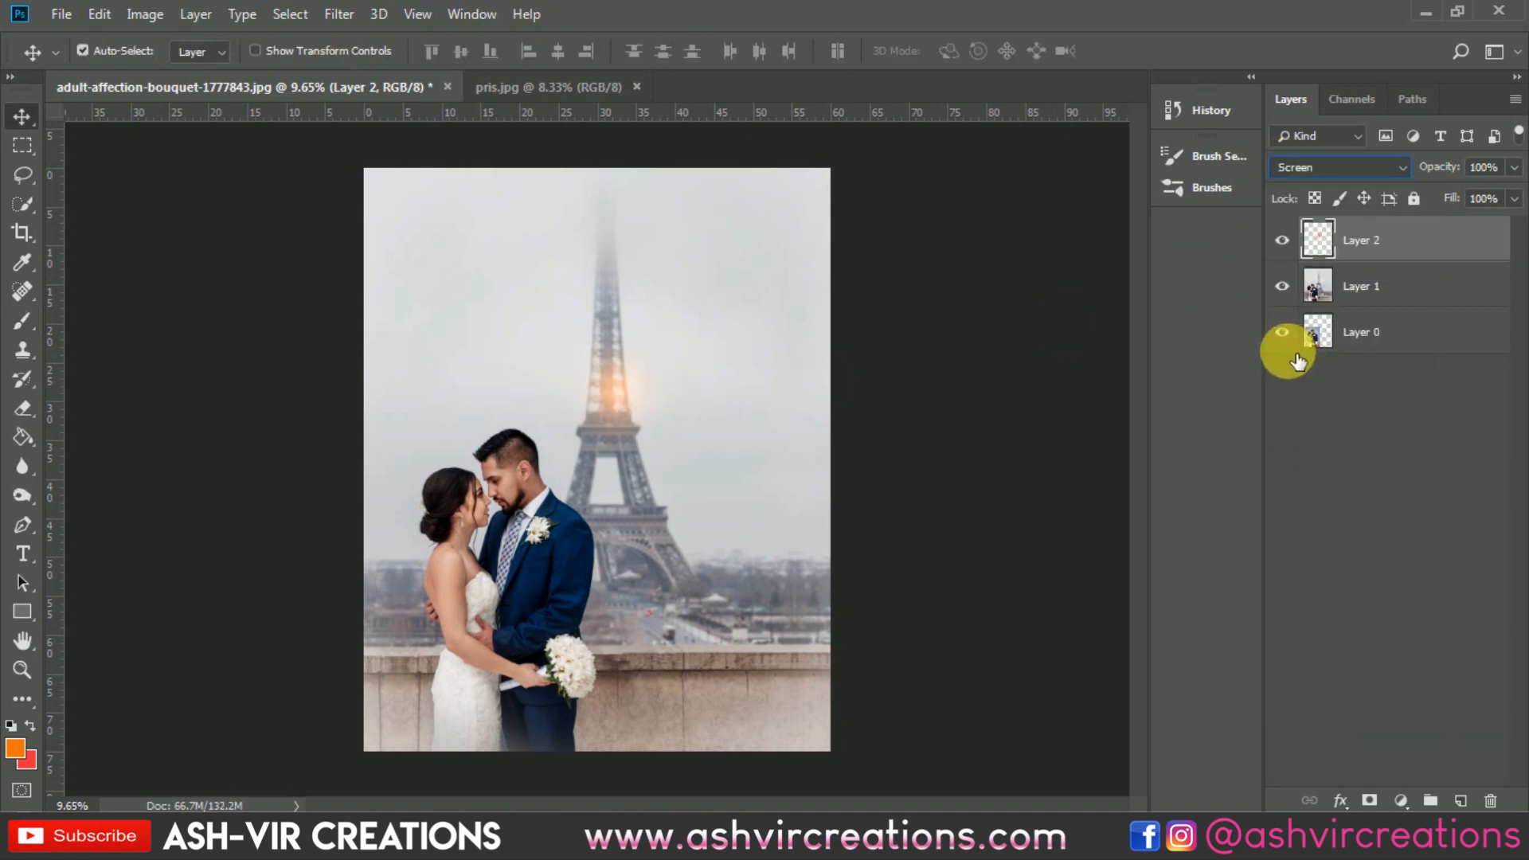
Step: Scale the orange glow to about 233% and move it between the groom's head and the tower
key(ctrl+t)
drag(697, 468, 837, 547)
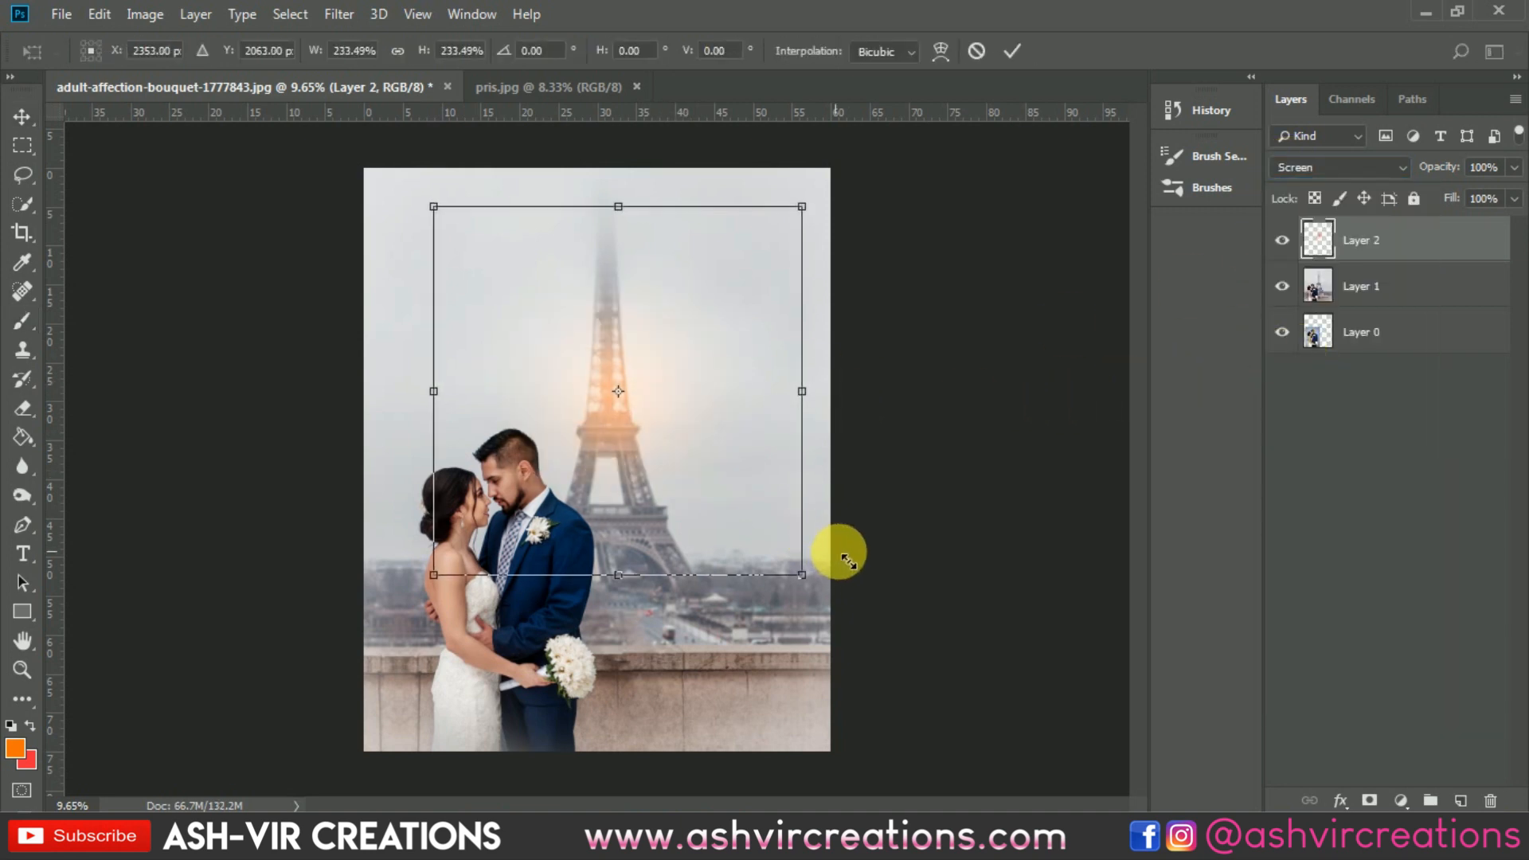
drag(638, 434, 605, 446)
drag(604, 392, 615, 412)
key(Return)
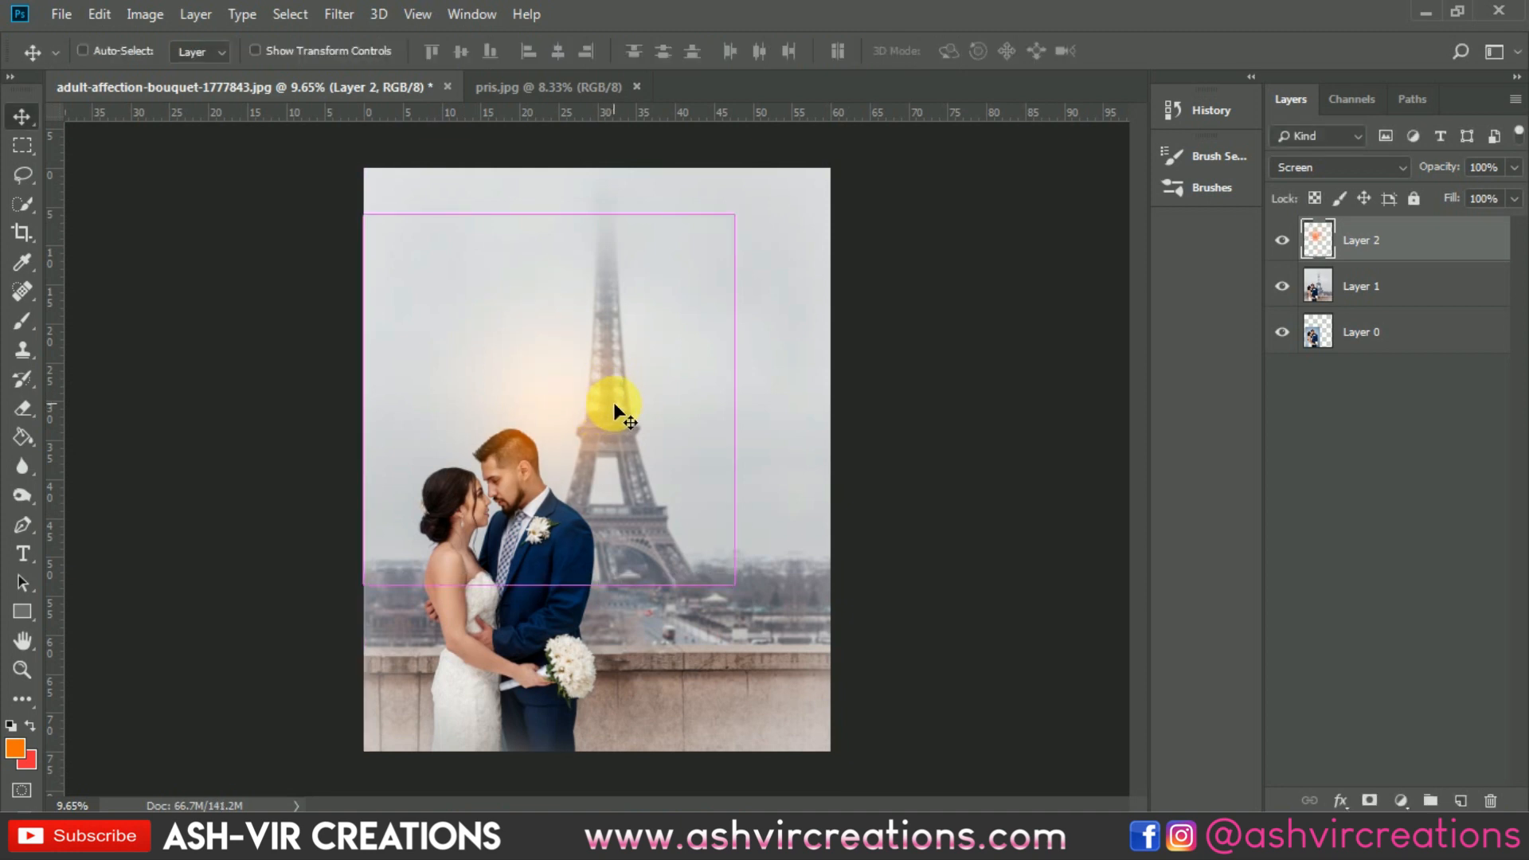
Step: Raise the glow layer's lightness to +24 with a Hue/Saturation adjustment
key(ctrl+u)
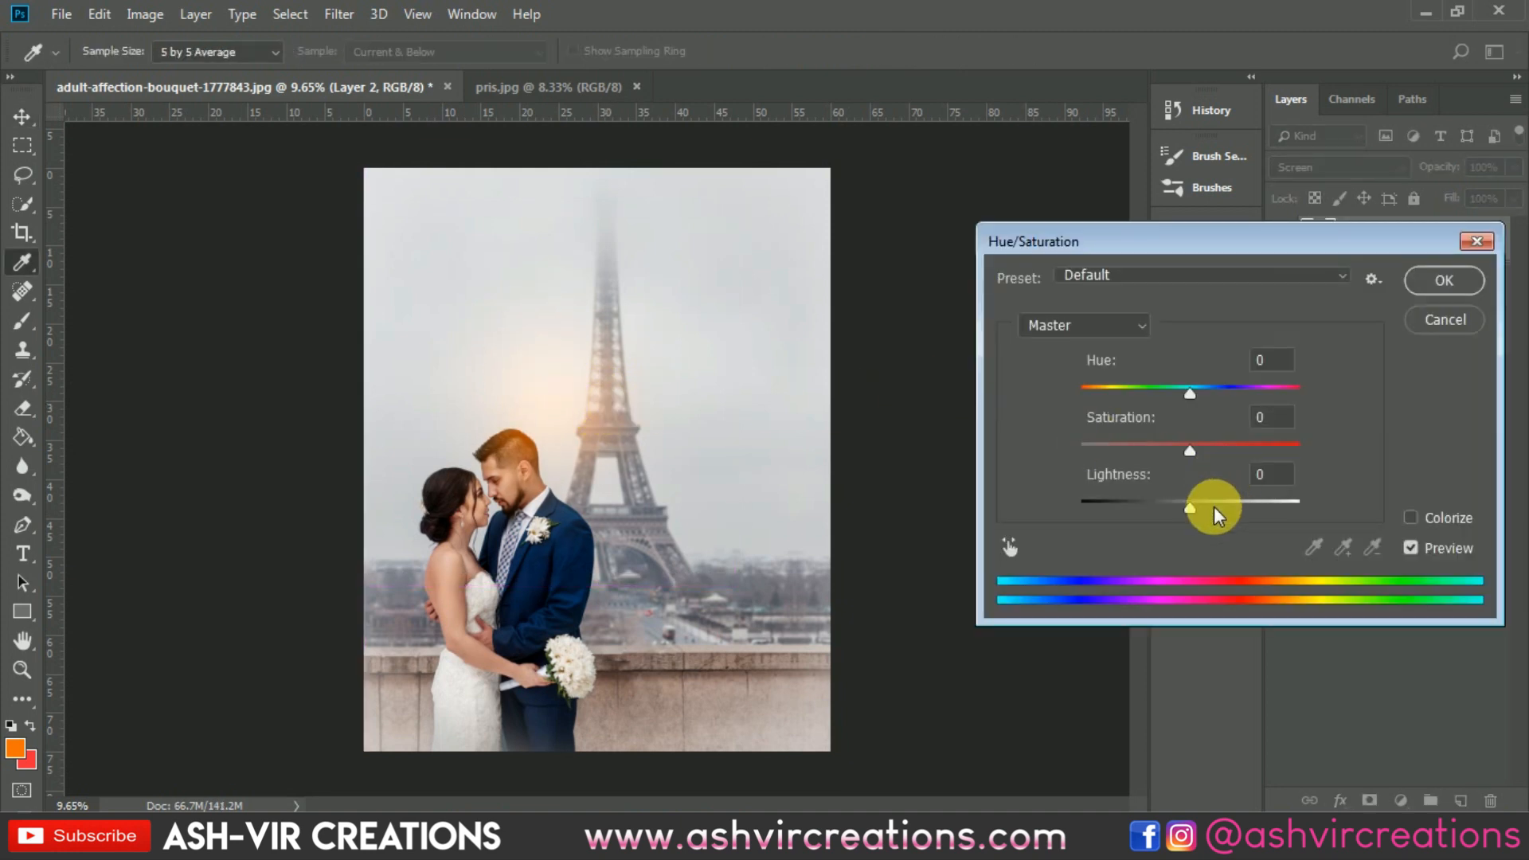
drag(1211, 505, 1218, 502)
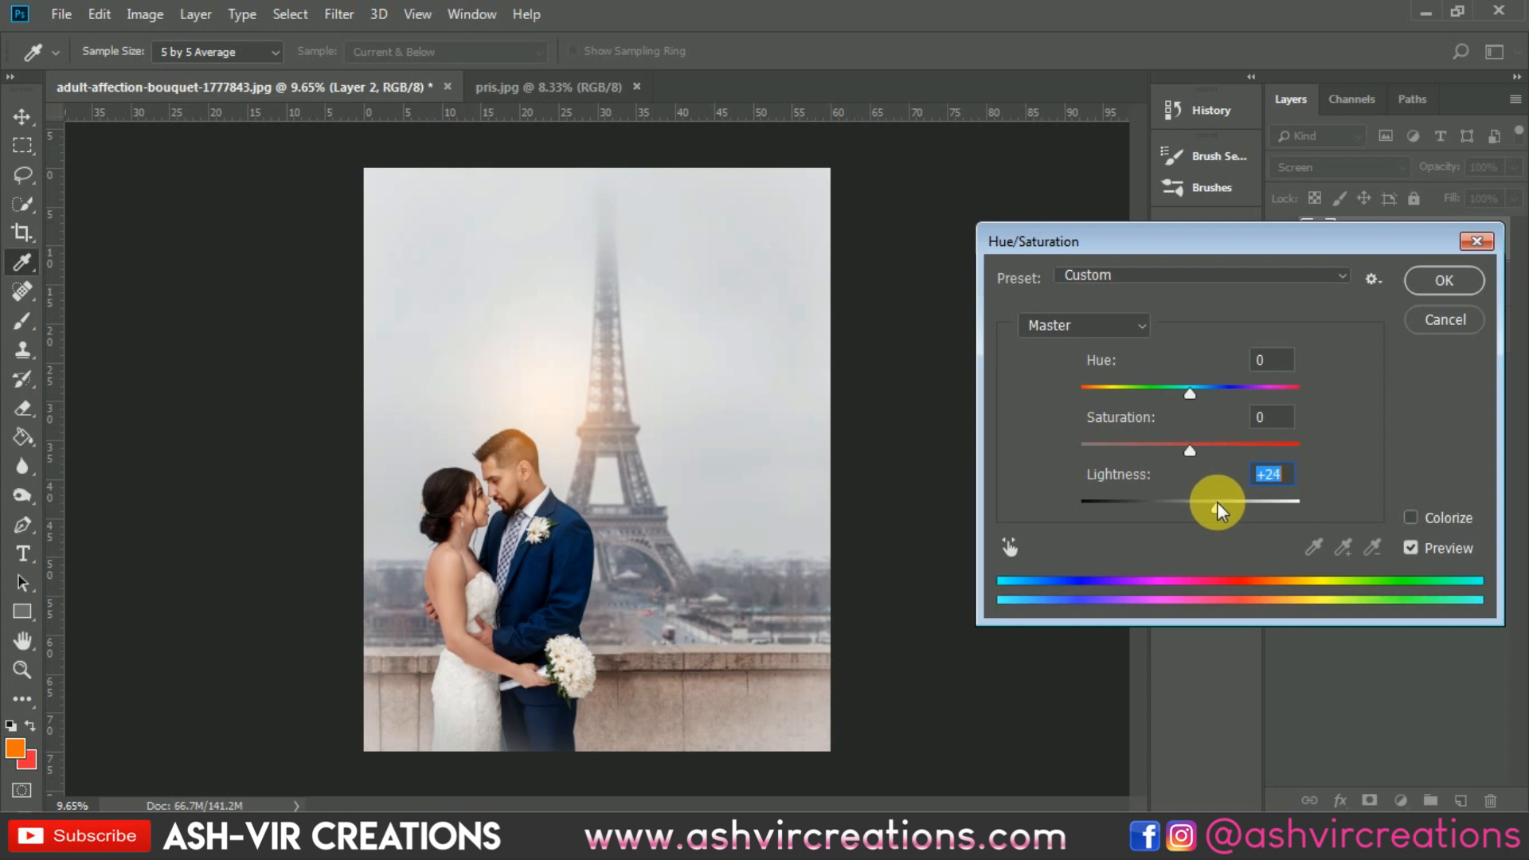
click(1428, 282)
Step: Inspect the glow around the groom's head up close and compare the image with and without the glow layer
scroll(545, 401, up, 7)
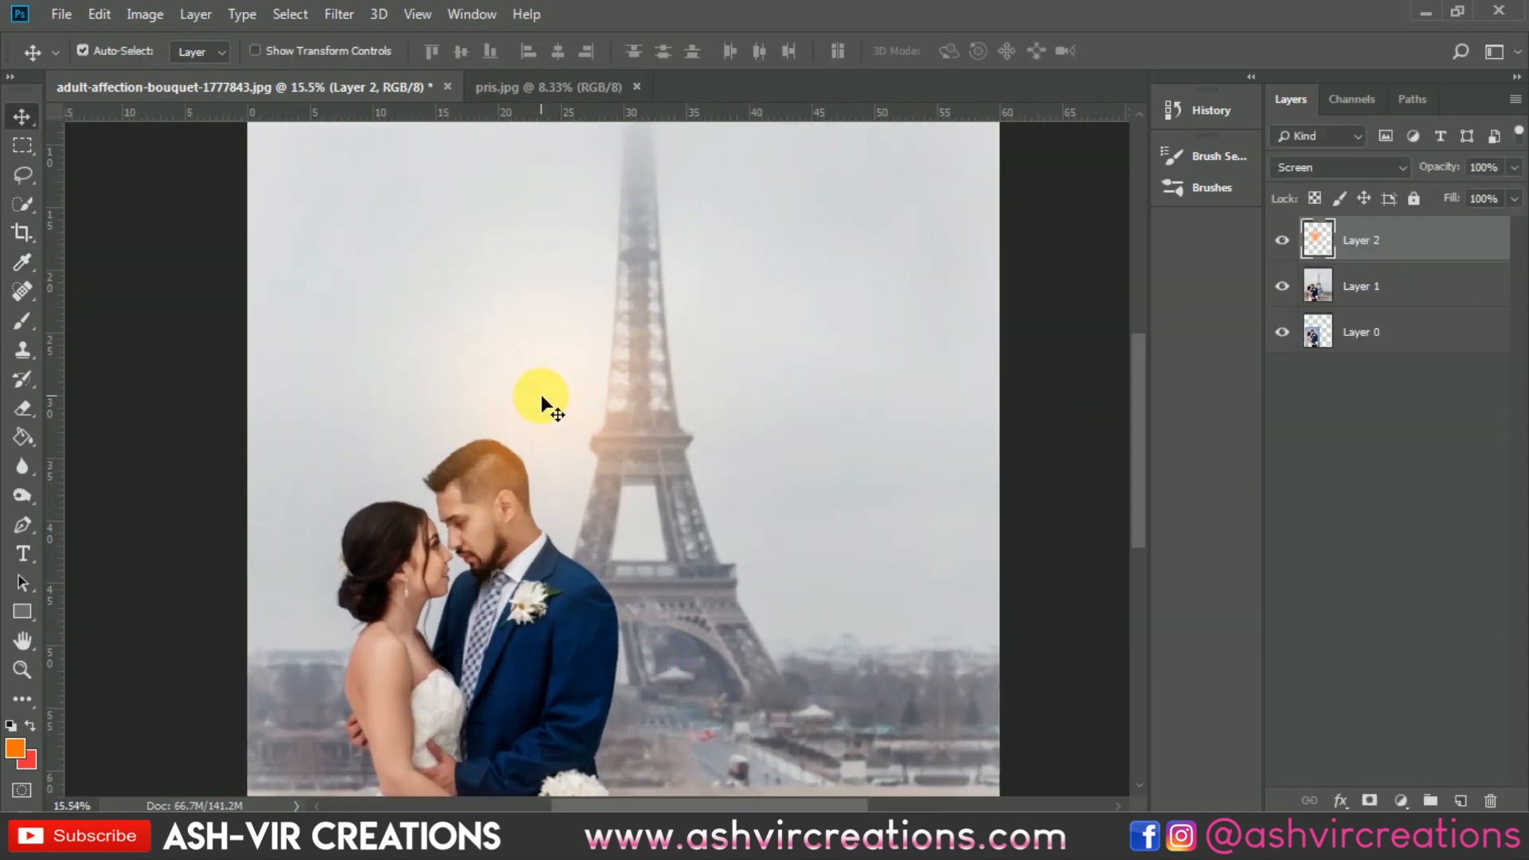
mouse_move(604, 380)
mouse_down()
mouse_move(589, 494)
mouse_move(594, 351)
mouse_move(616, 388)
mouse_up()
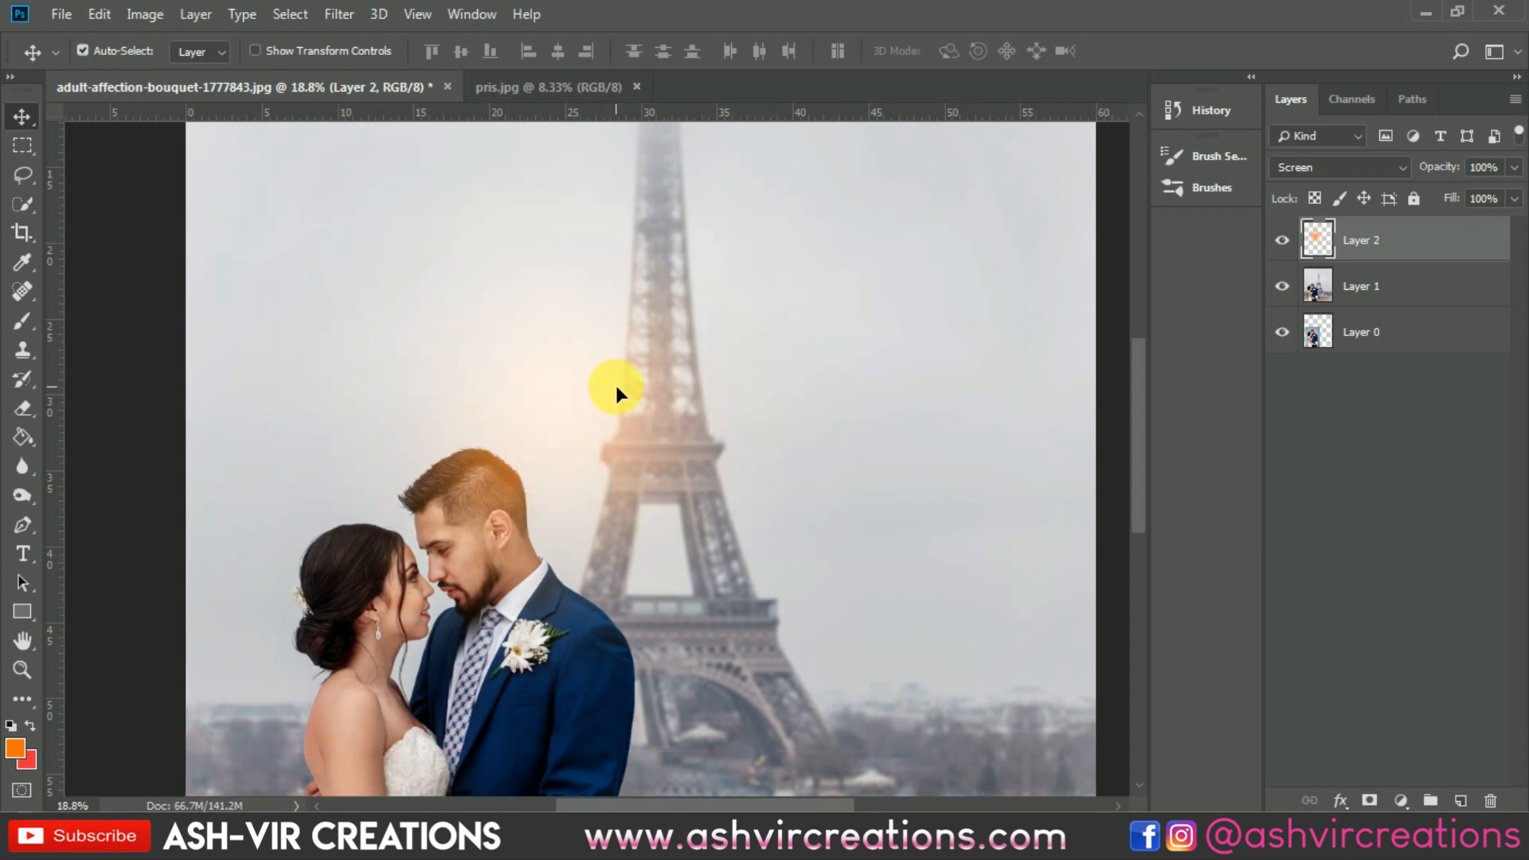
scroll(615, 385, down, 7)
click(1283, 241)
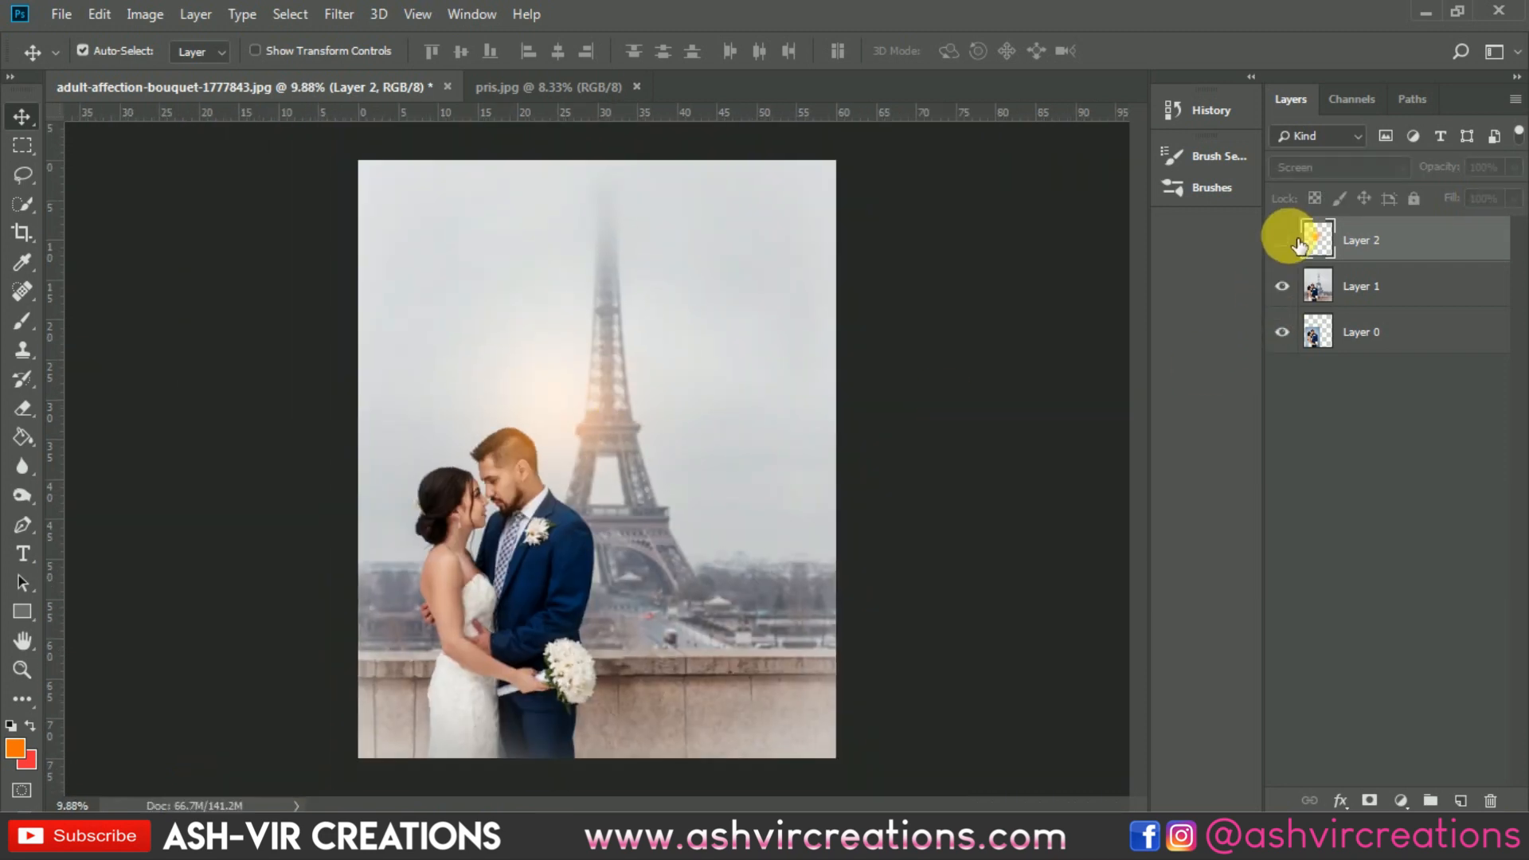
click(1284, 241)
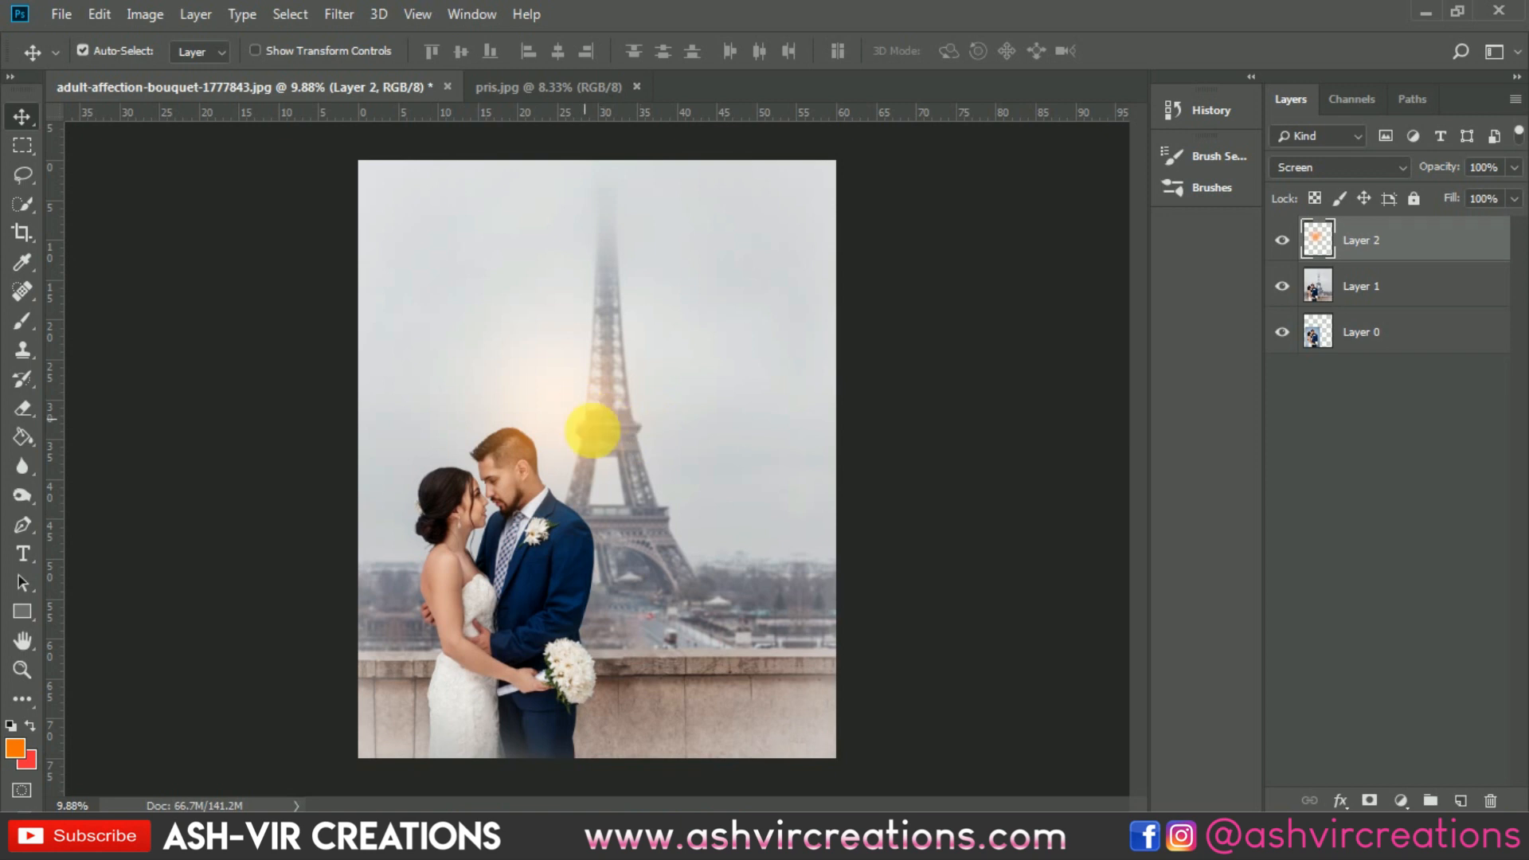
Step: Fine-tune the glow's position beside the groom's head and reduce its layer opacity to 83%
drag(592, 430, 560, 401)
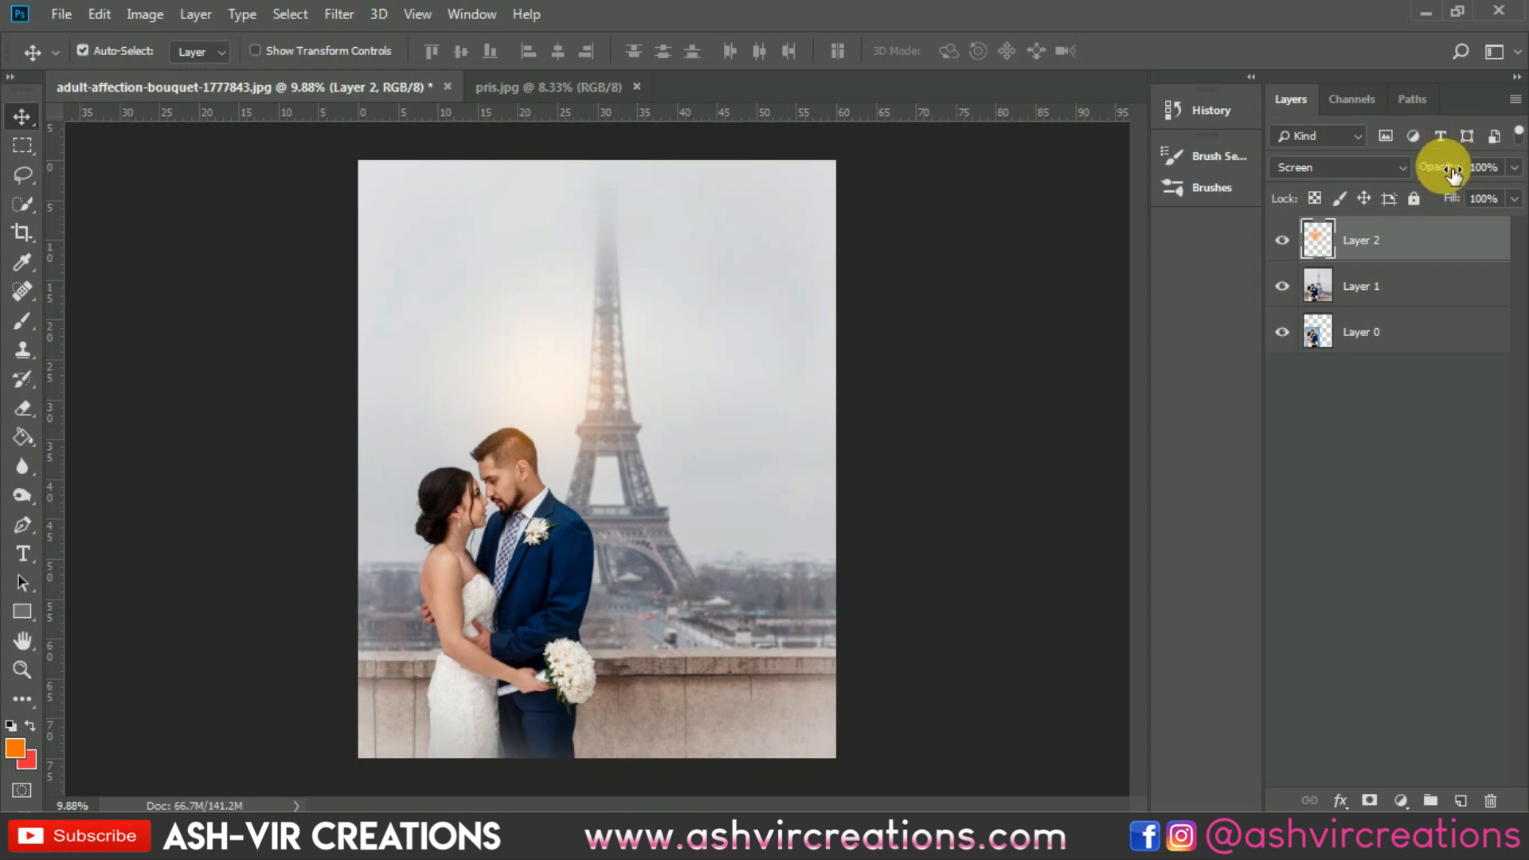
drag(1453, 174, 1435, 173)
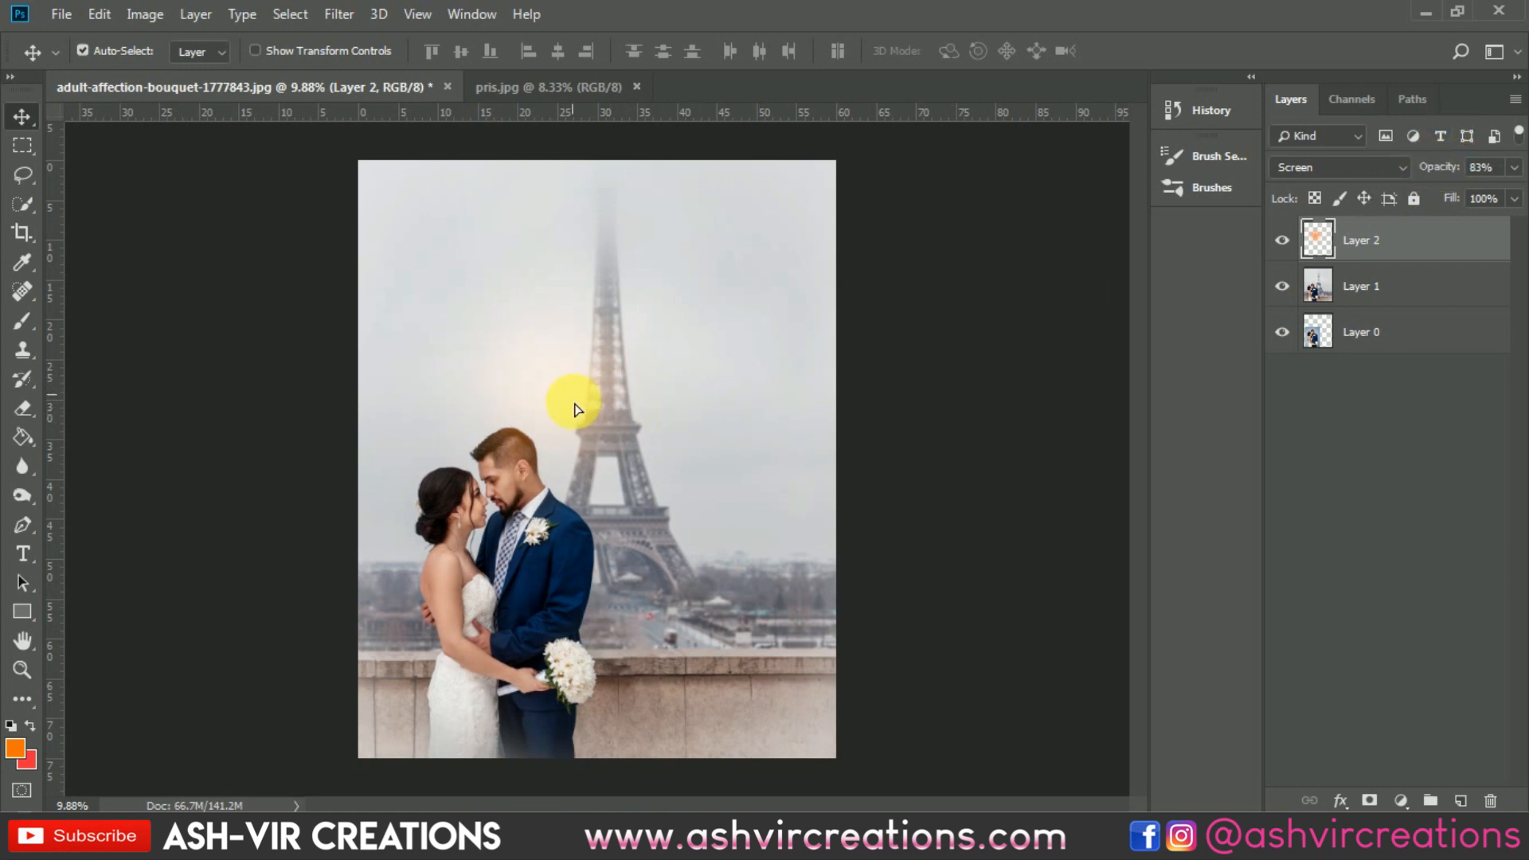
mouse_move(576, 437)
mouse_down()
mouse_move(552, 433)
mouse_move(586, 426)
mouse_up()
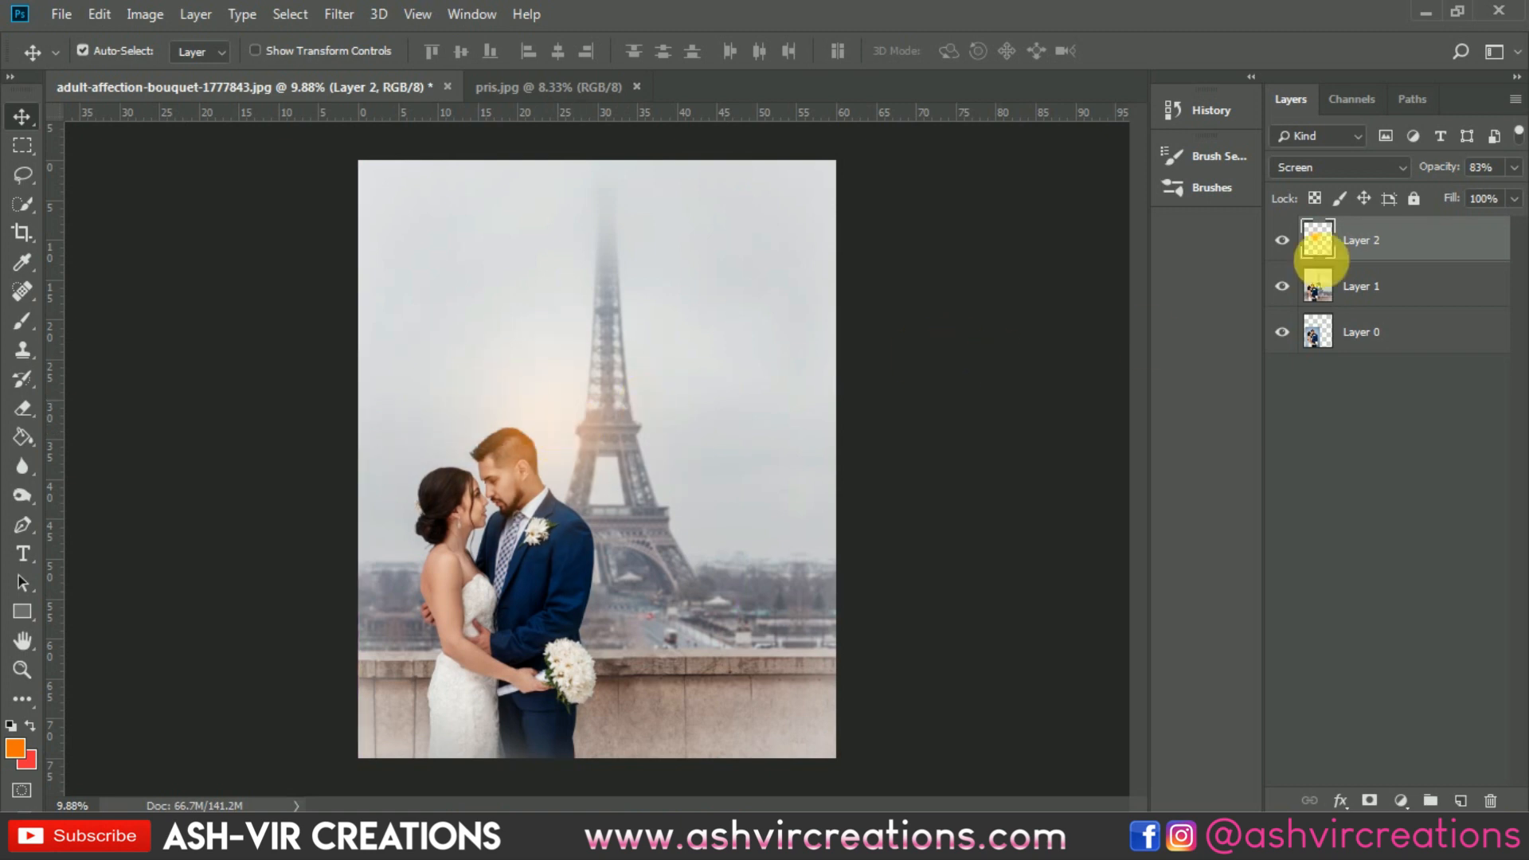
Step: Merge the glow layer with the graded photo layer, Layer 1
shift+click(1381, 285)
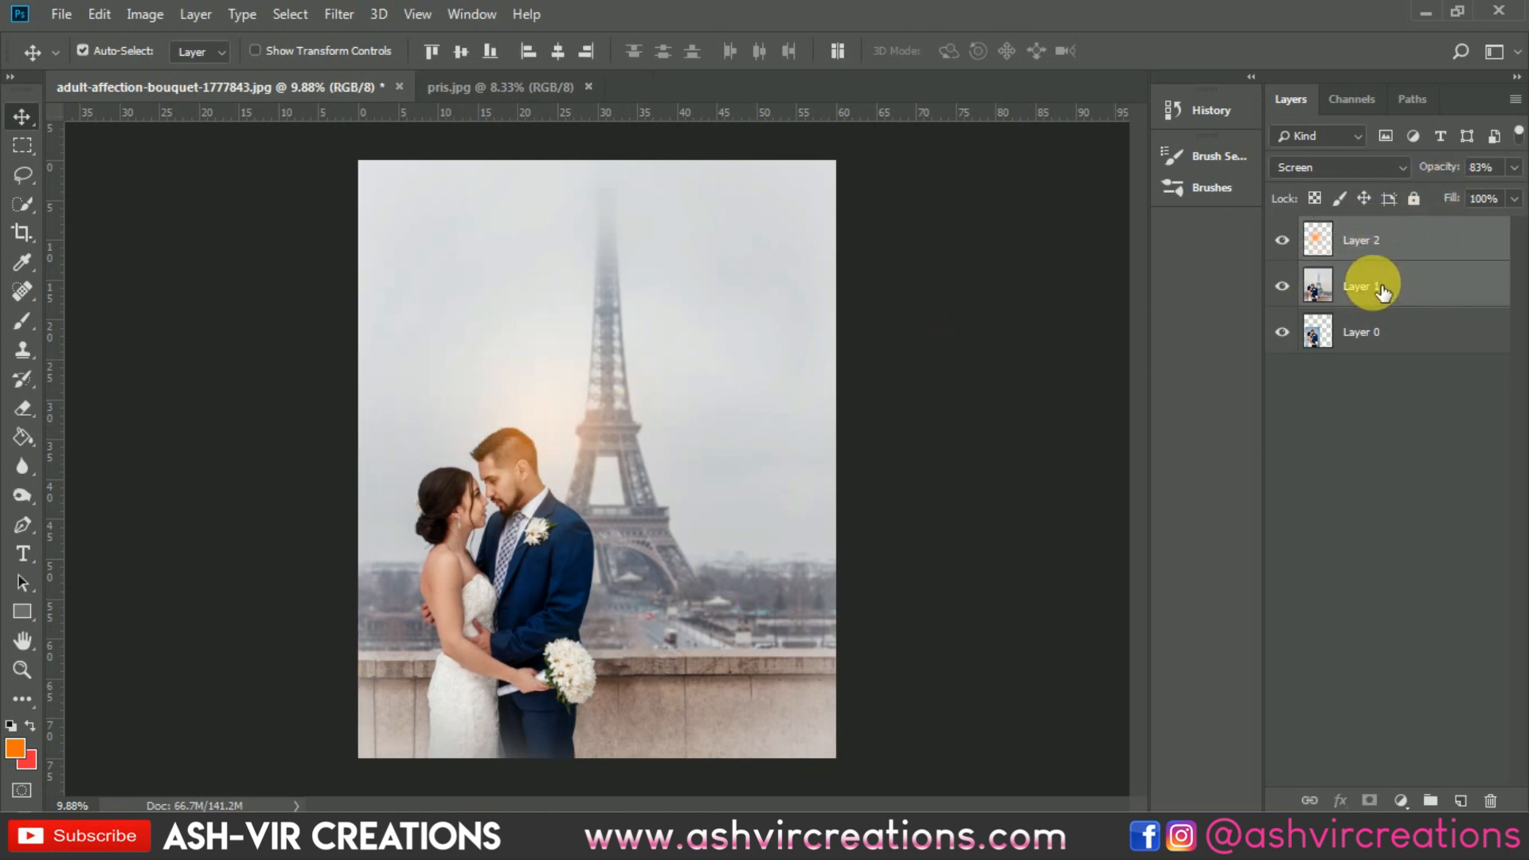
right_click(1377, 286)
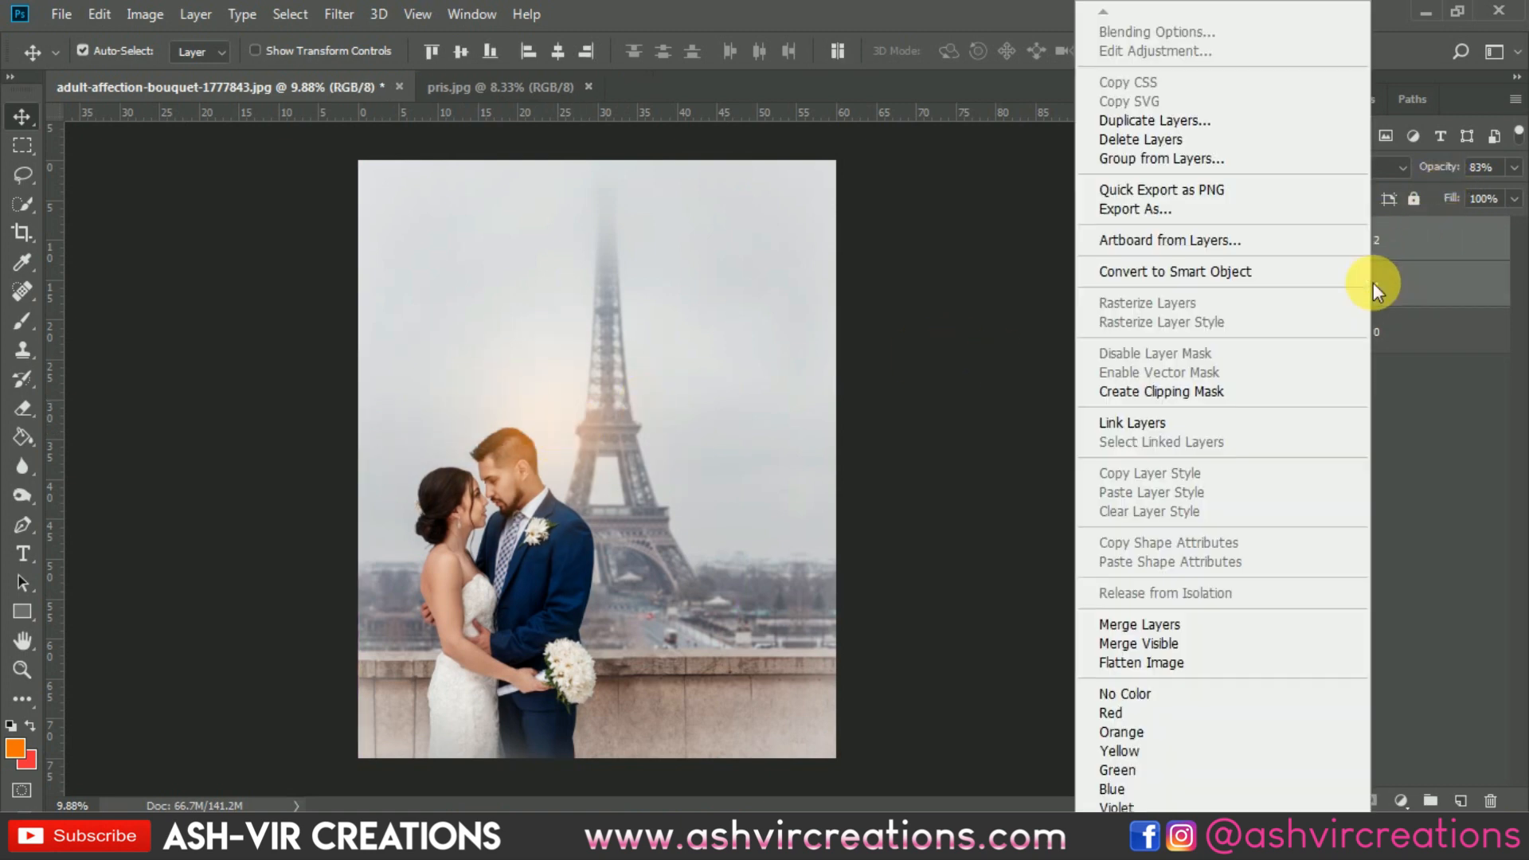
click(1147, 624)
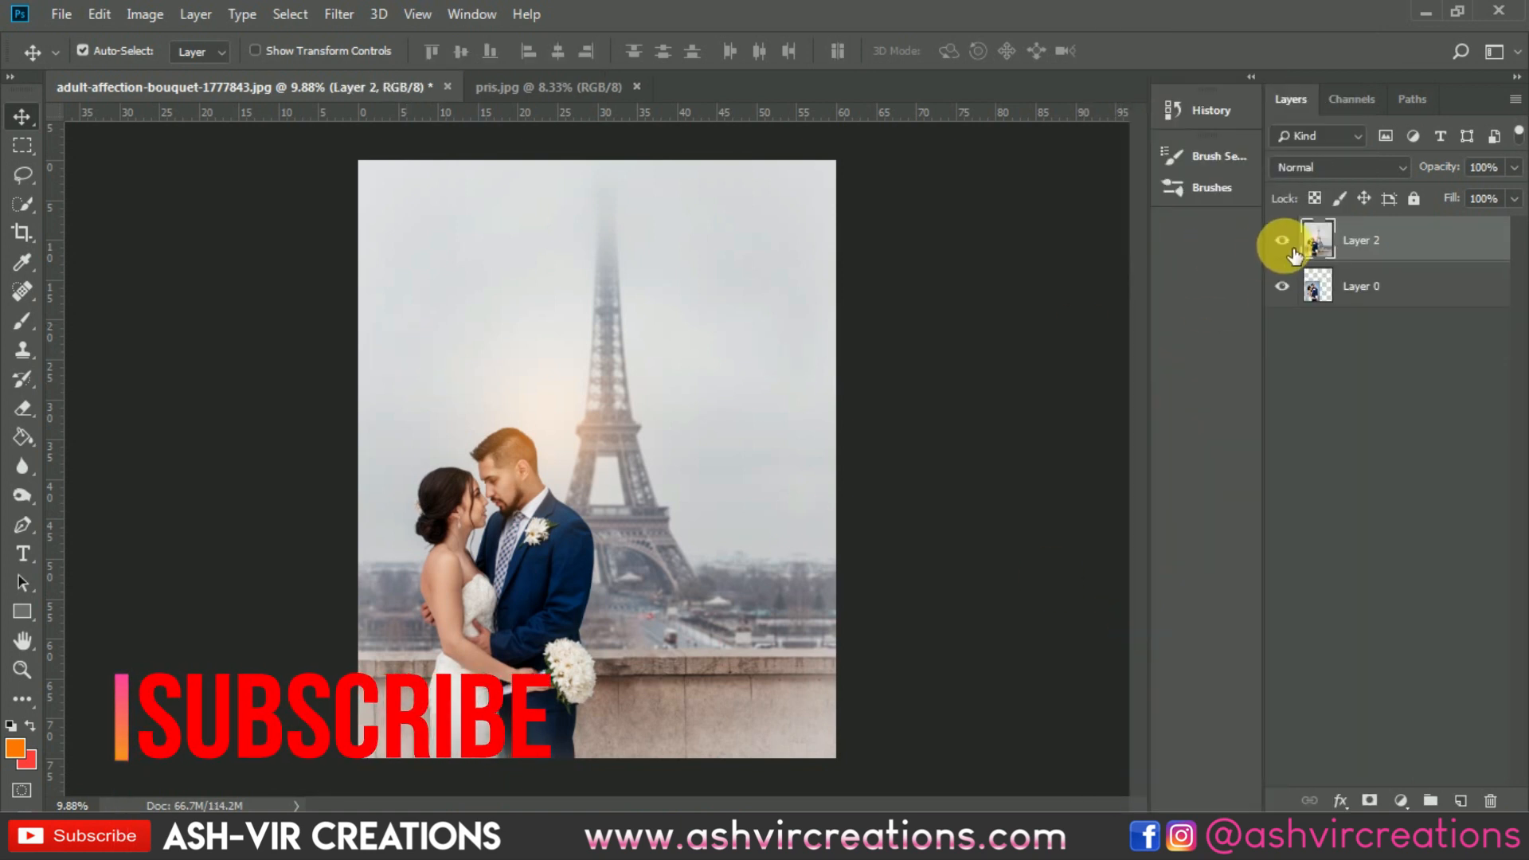
Step: Review the finished composite up close and compare it with the original couple photo underneath
scroll(828, 486, up, 1)
scroll(915, 504, down, 1)
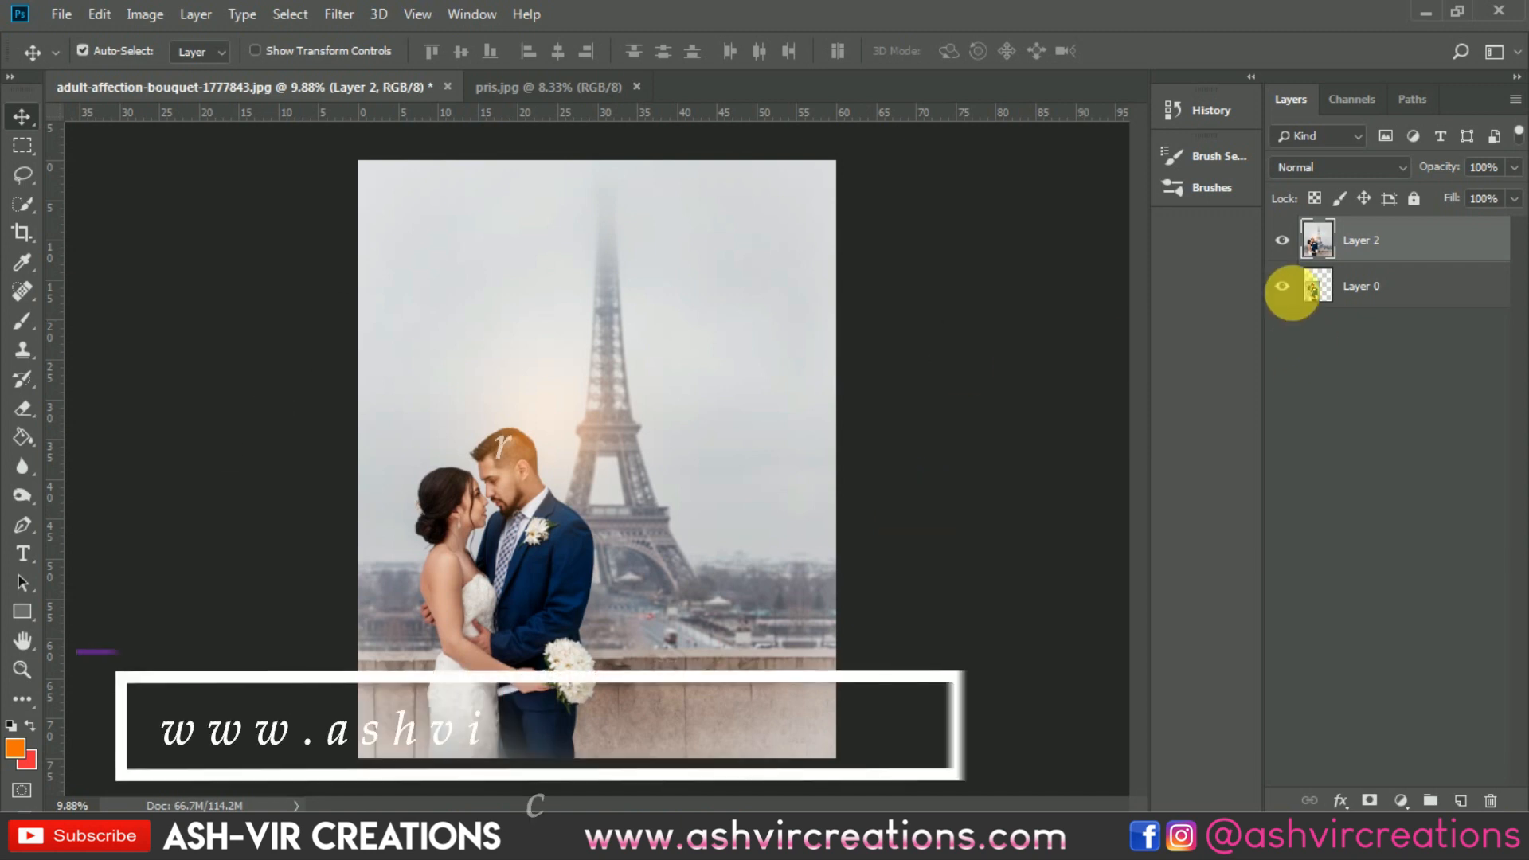
click(1283, 243)
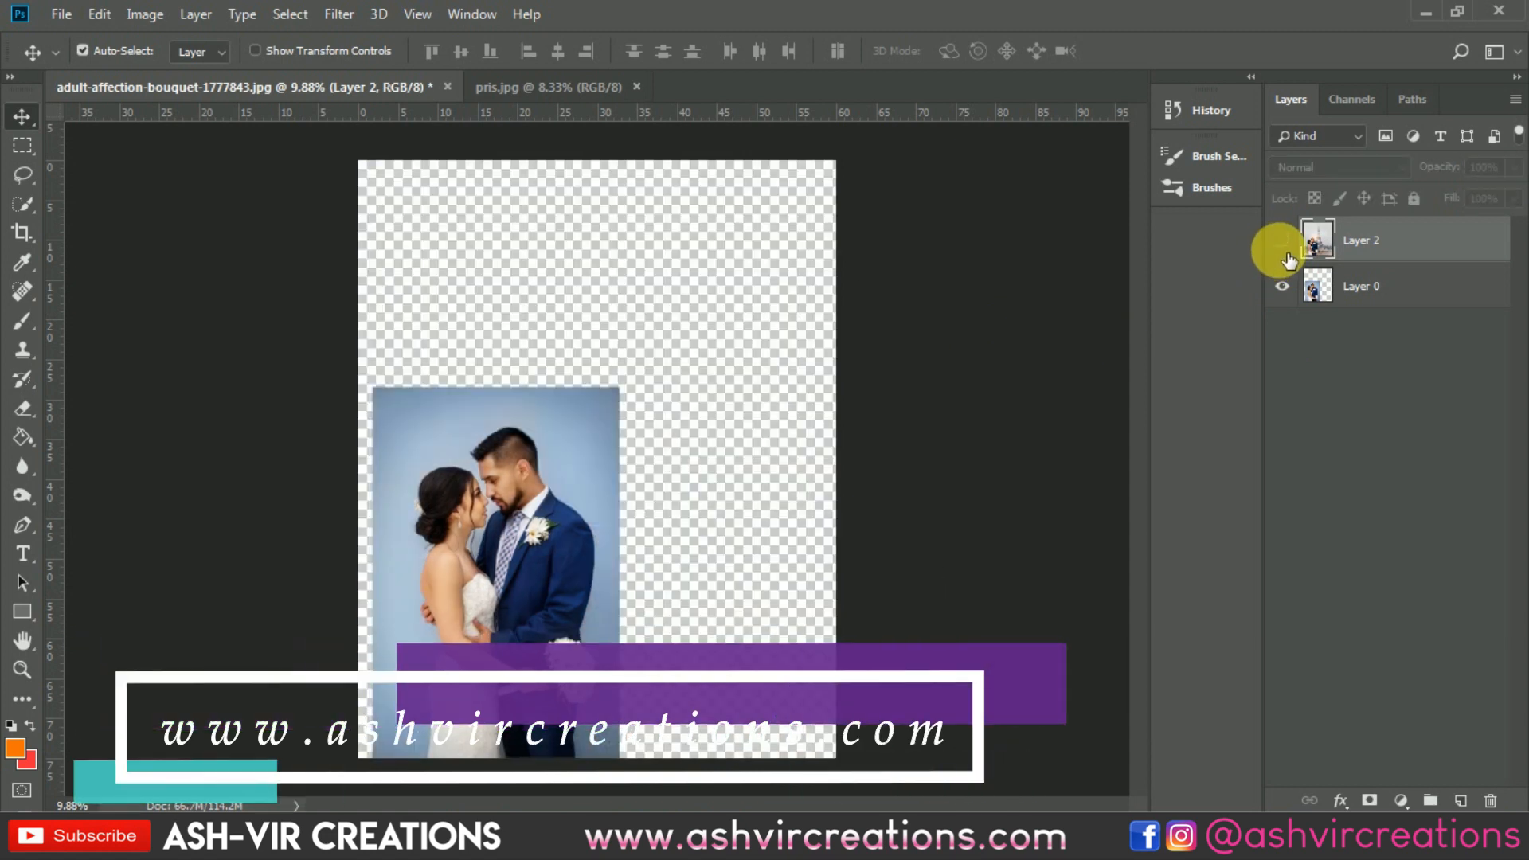
click(1283, 241)
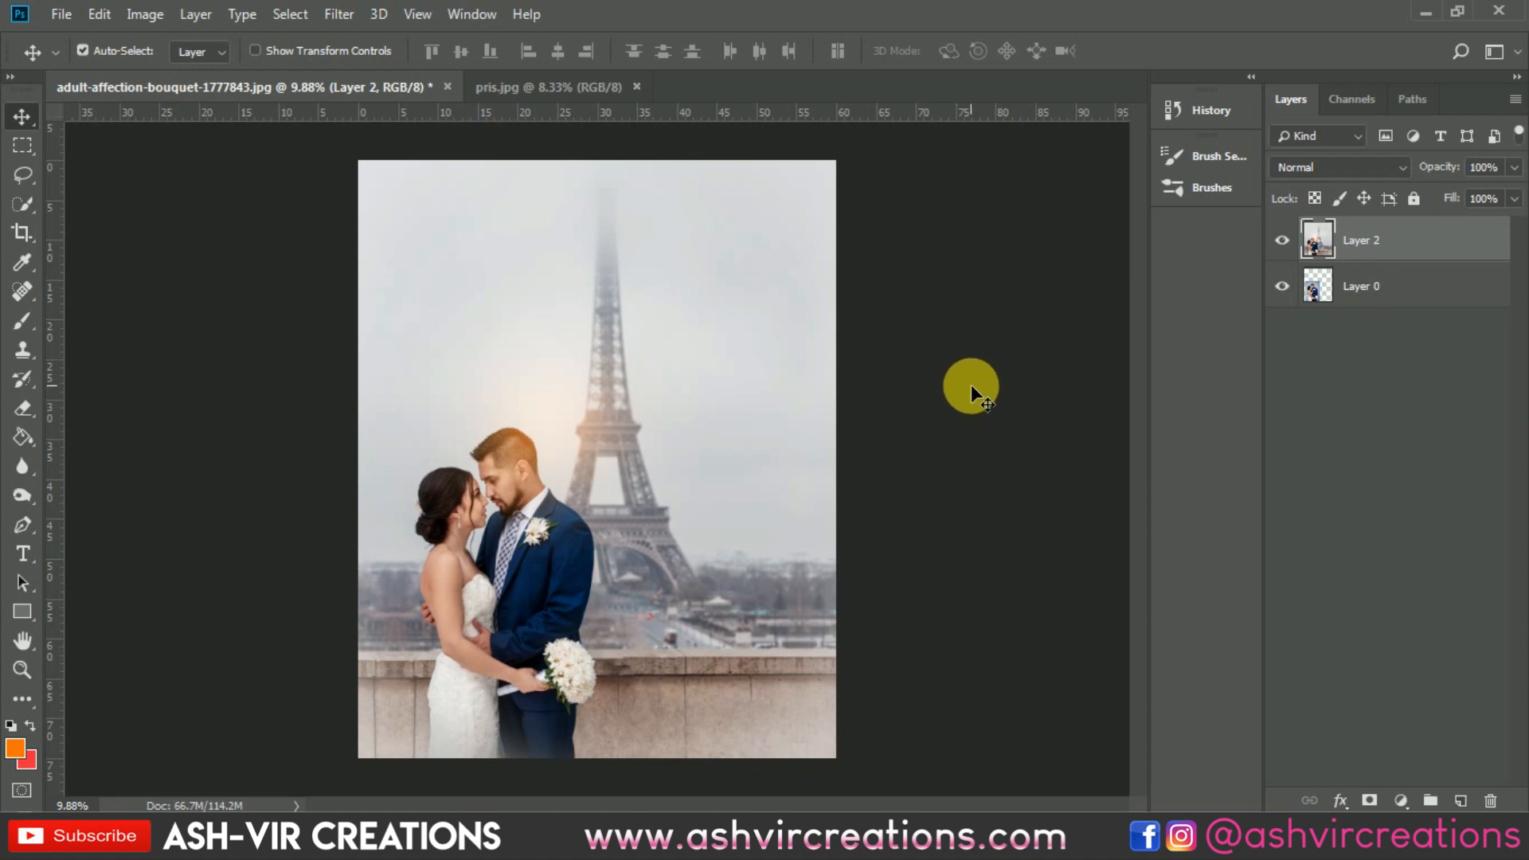
scroll(695, 581, up, 5)
drag(784, 531, 881, 433)
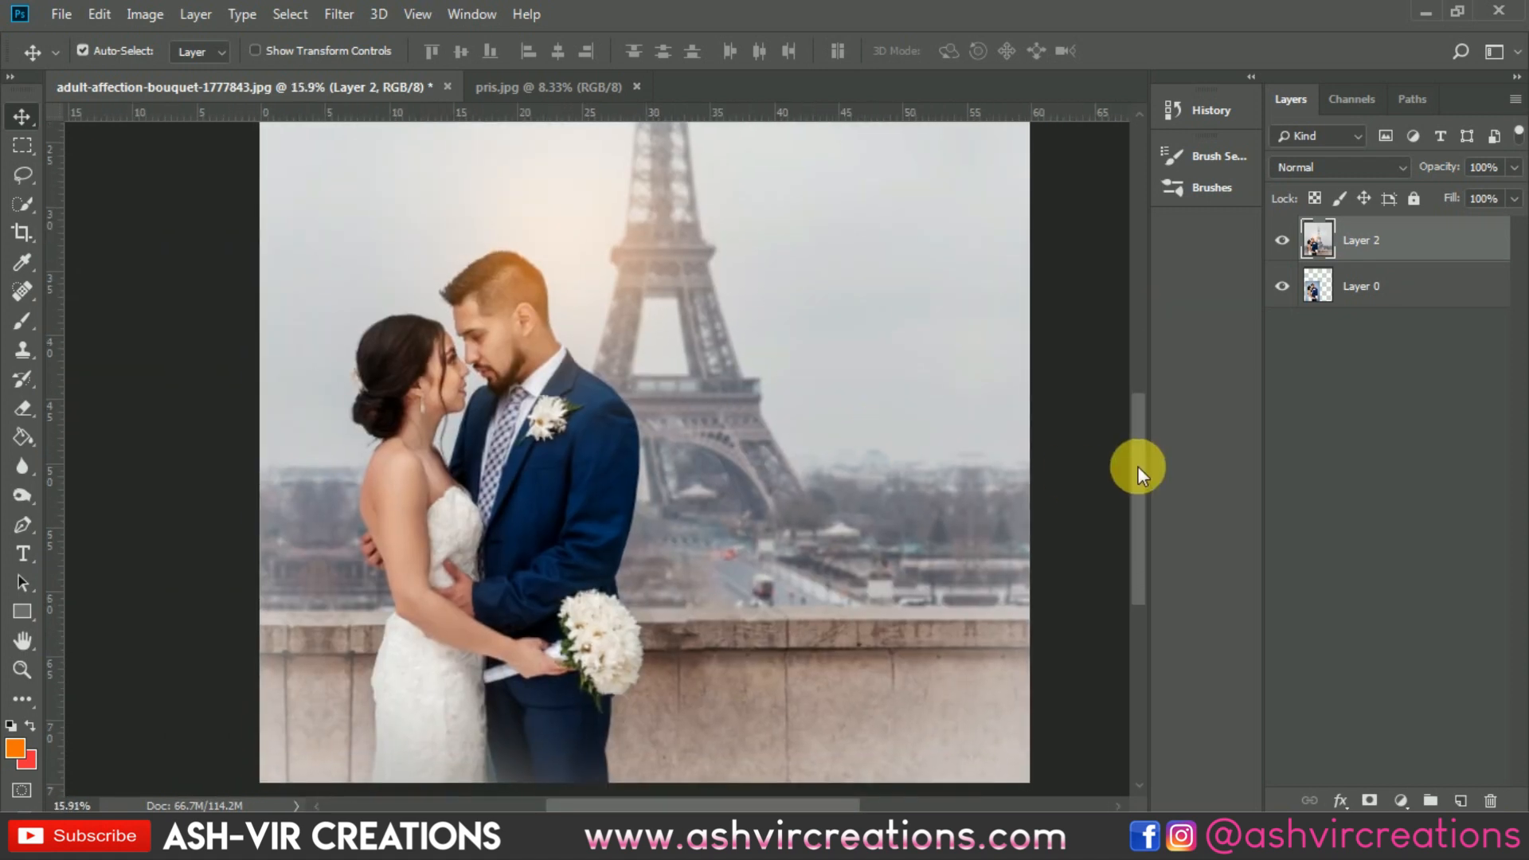